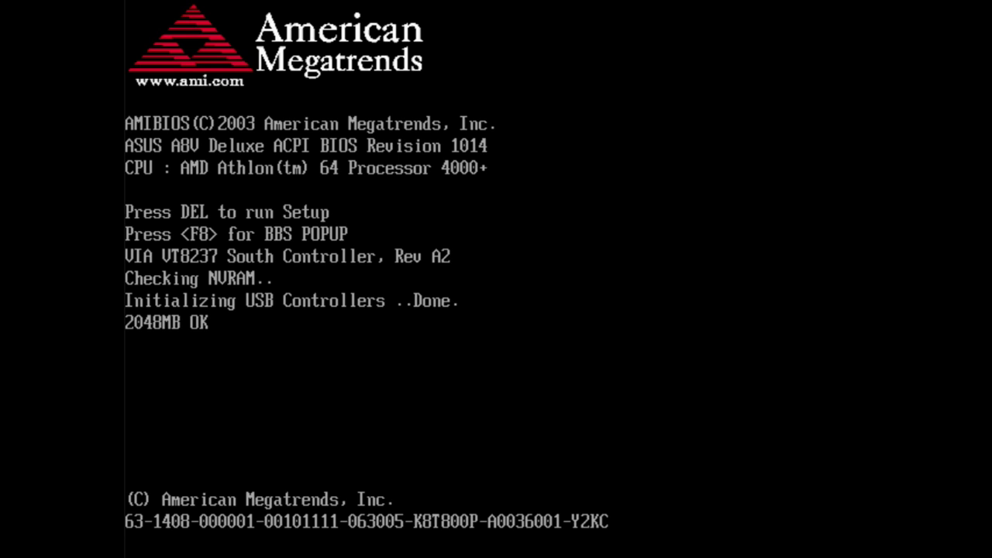
Enter BIOS setup at startup and view the System Information page for the BIOS version and memory size.
key(Delete)
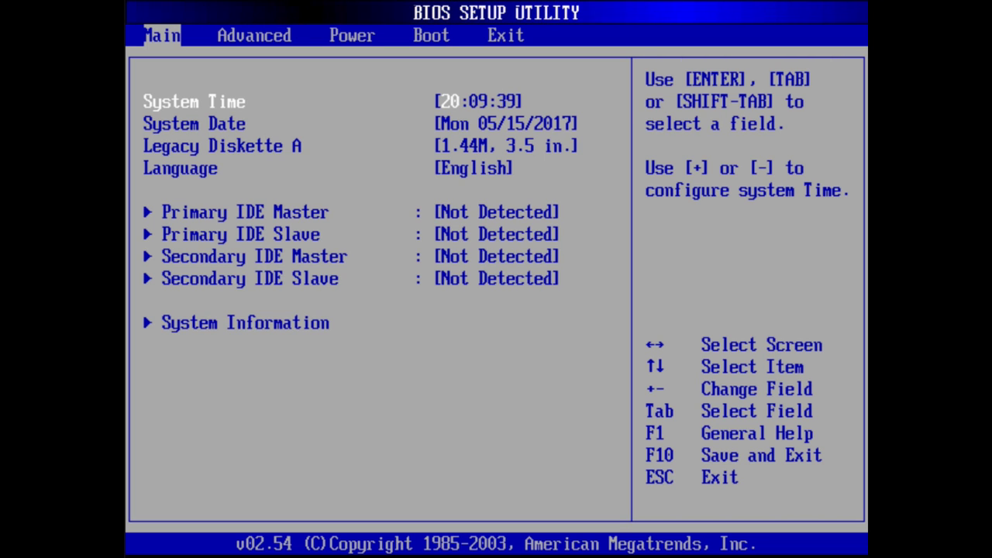
key(Right)
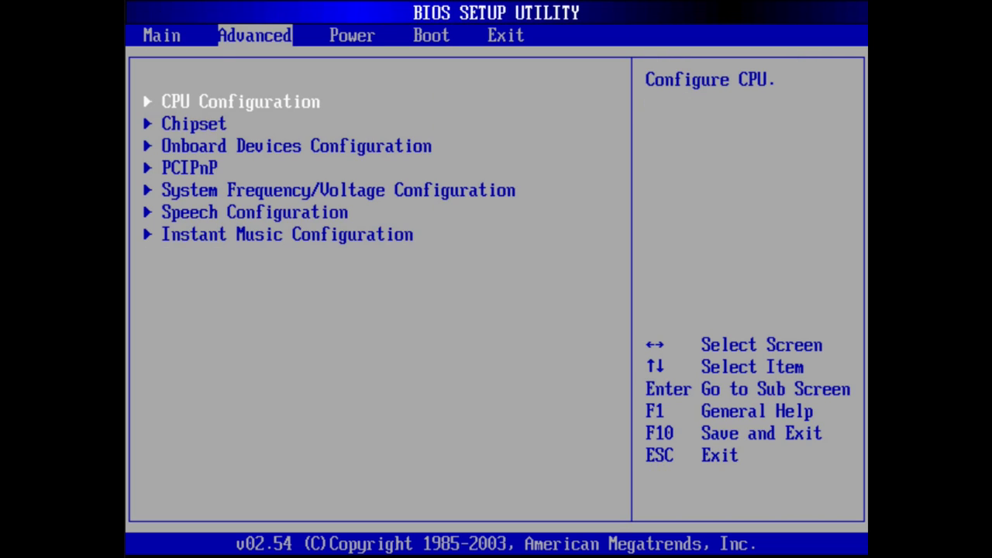
key(Right)
key(Right)
key(Left)
key(Left)
key(Left)
key(Down)
key(Down)
key(Down)
key(Down)
key(Down)
key(Down)
key(Down)
key(Down)
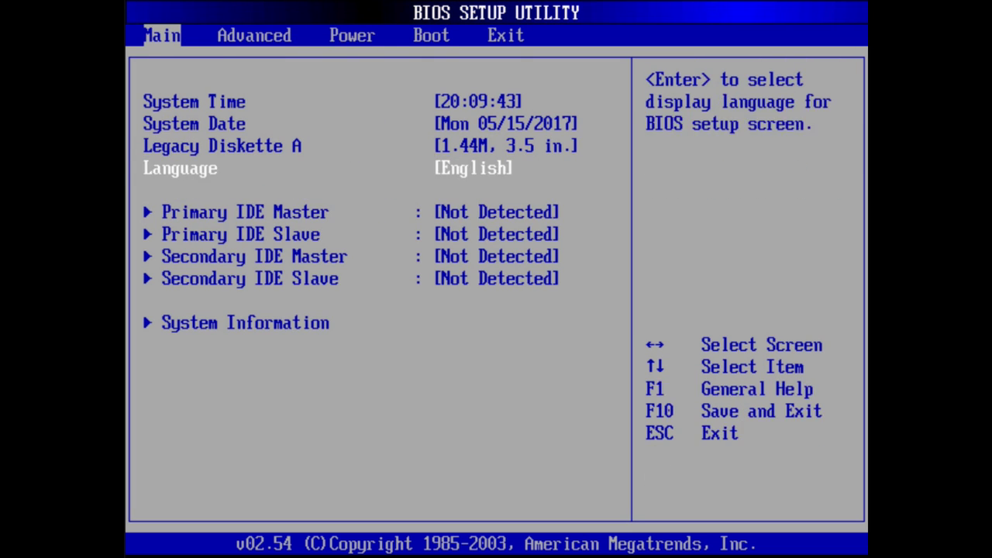
key(Return)
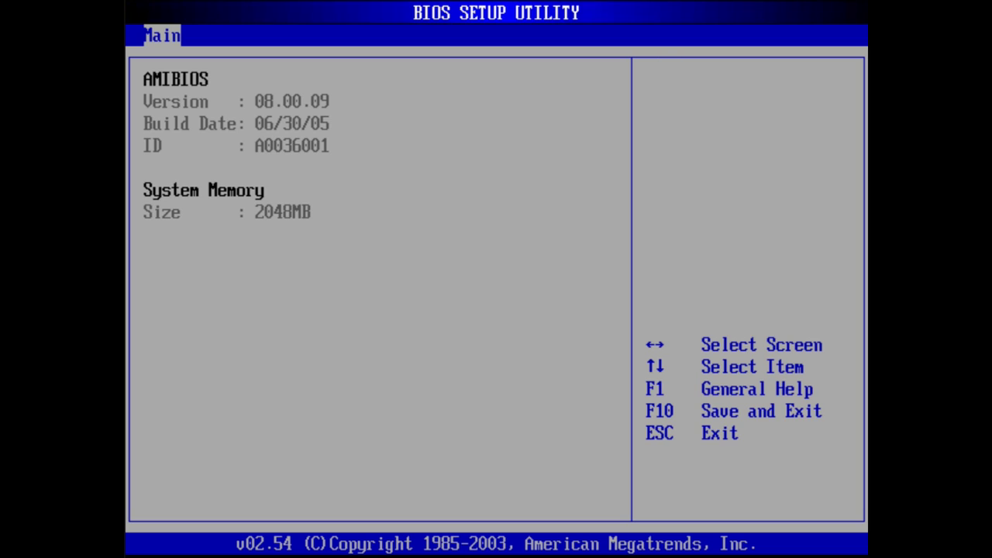
Select 00:68-0 BlitzWolf BW-D1 as the 1st Boot Device, and save and exit setup.
key(Escape)
key(Right)
key(Right)
key(Right)
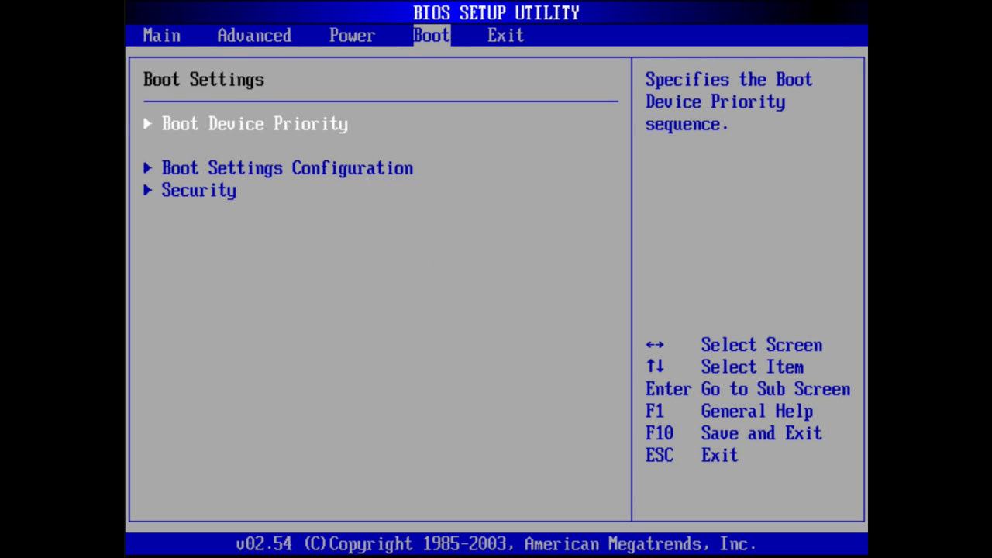
key(Return)
key(Return)
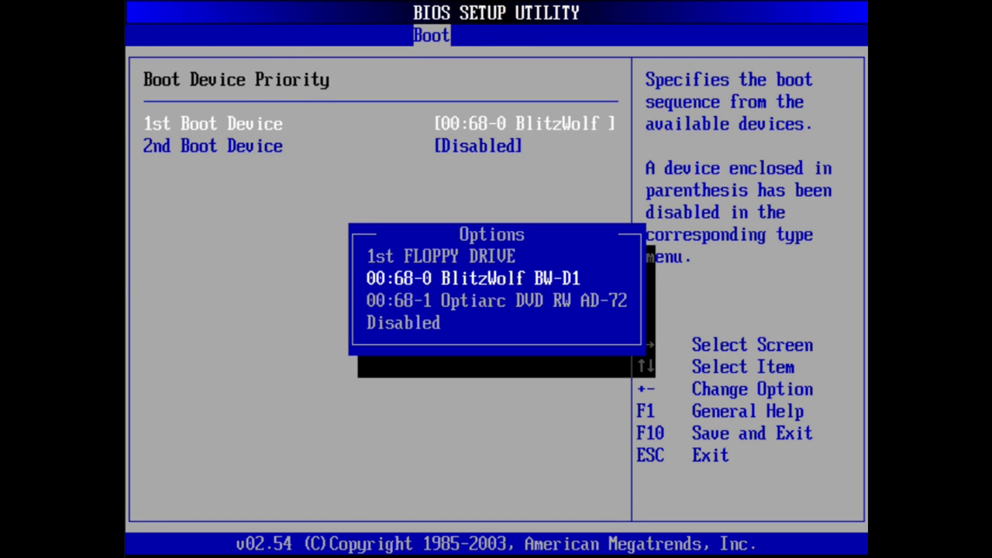
key(Up)
key(Down)
key(Down)
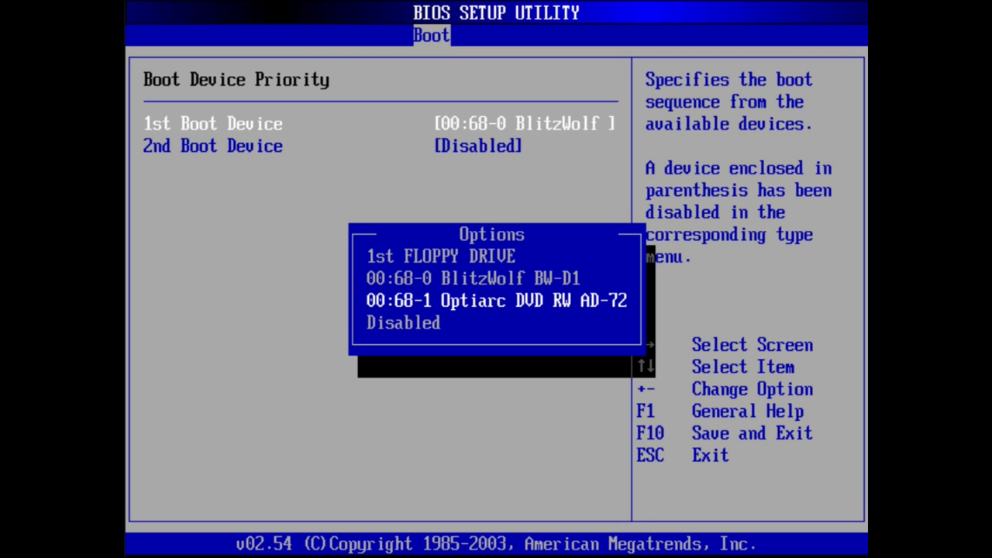
key(Up)
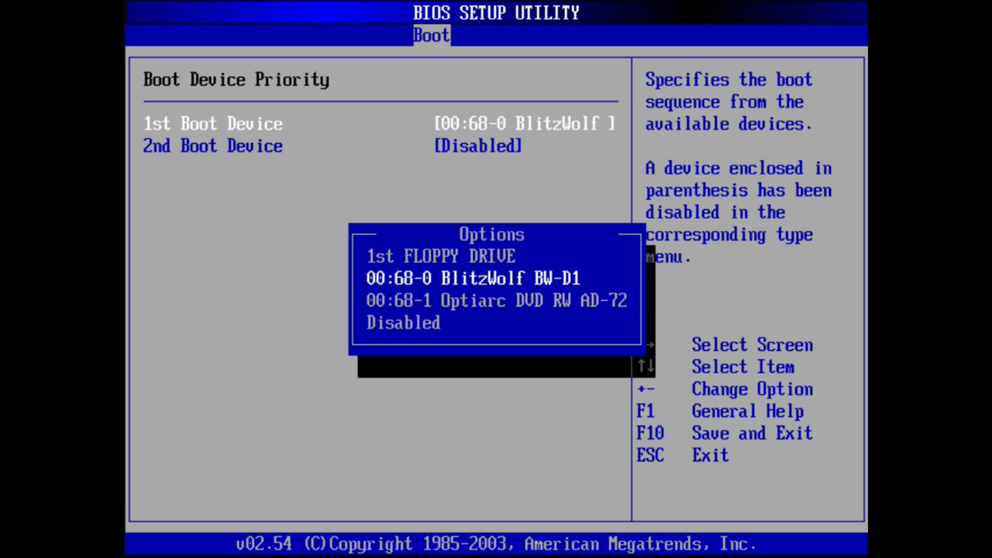
key(Return)
key(F10)
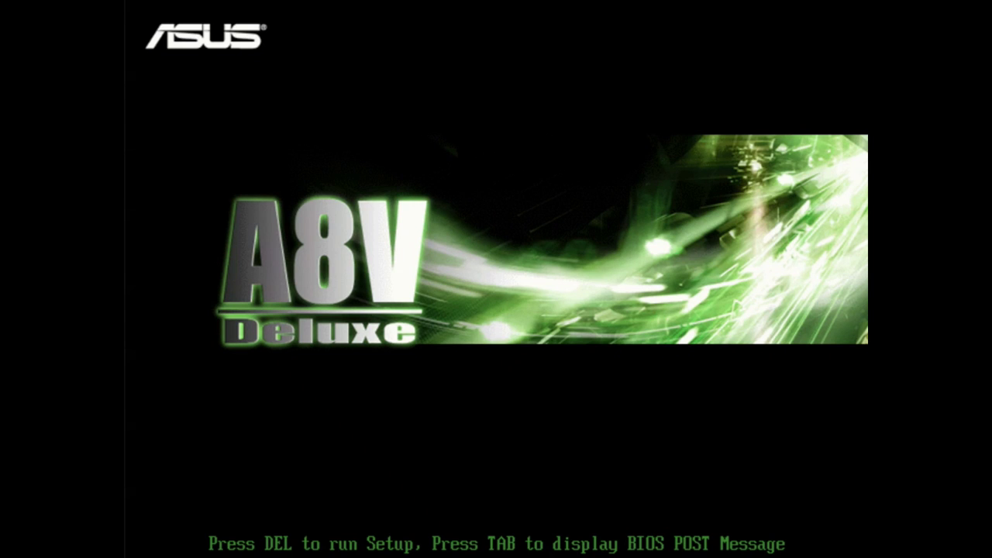
Call up the boot device popup at startup and display the contents of afudos.txt at the DOS prompt.
key(F8)
key(F8)
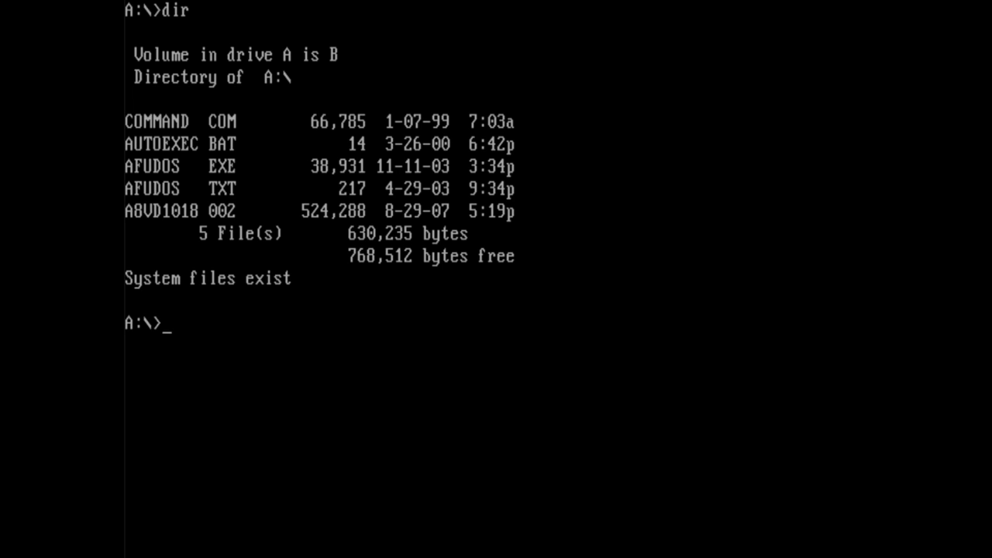
text(type af)
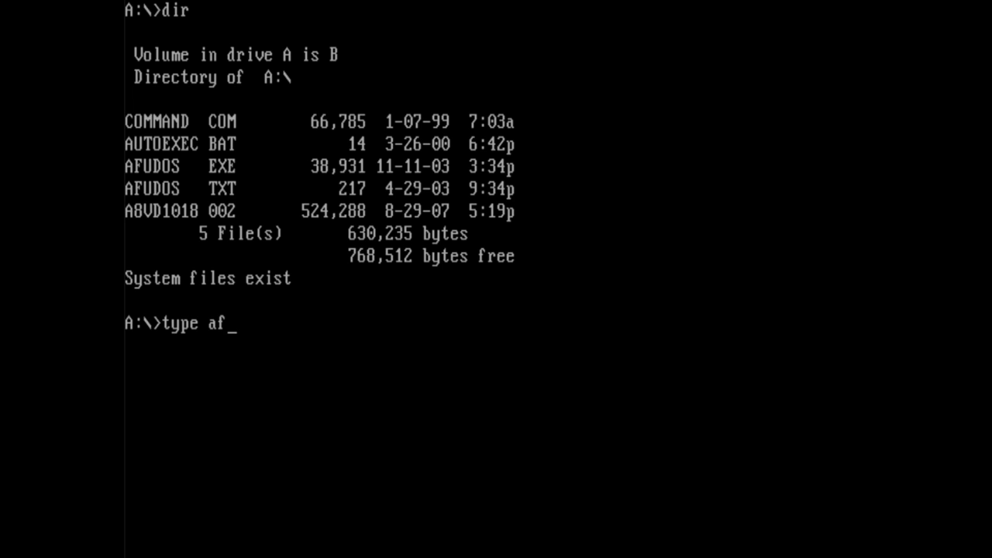
text(udos.txt)
key(Return)
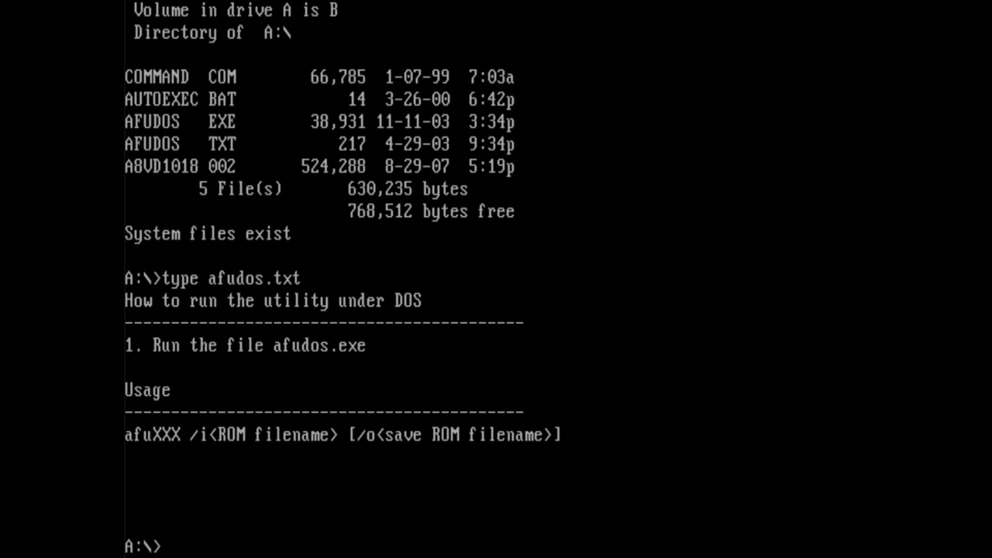
Flash the BIOS with the command afudos /ia8vd1018.002 and agree to the bootblock update.
text(afudos /i)
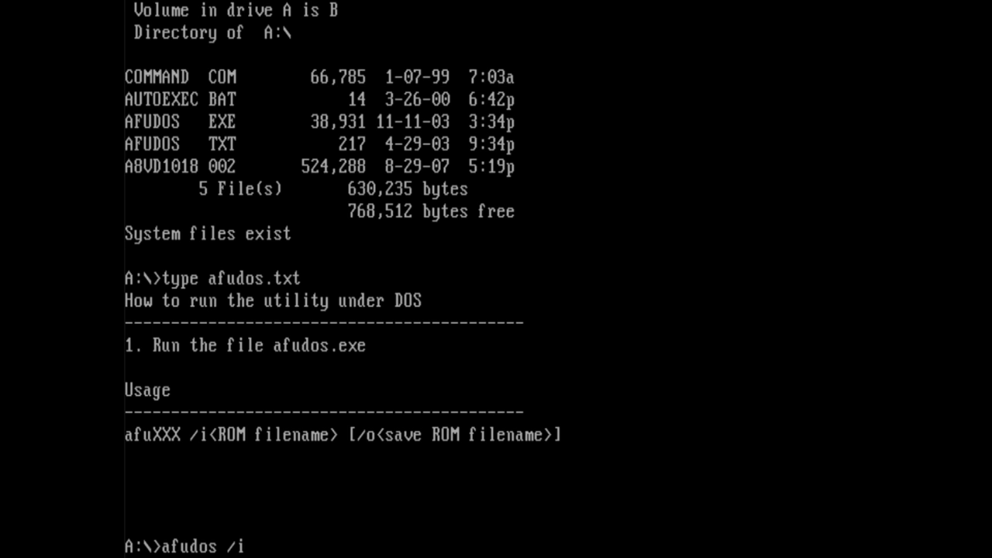
text(a8vd10)
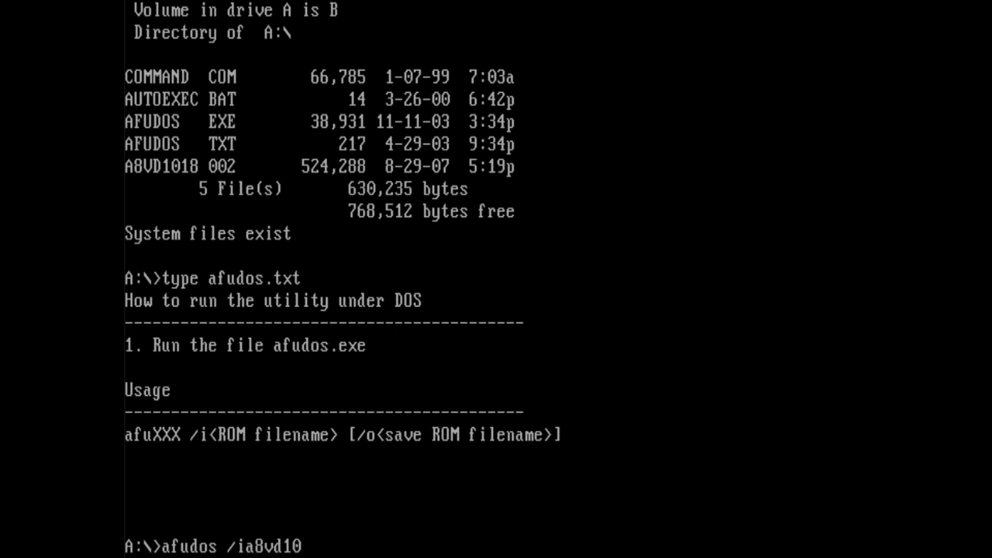
text(18.002)
key(Return)
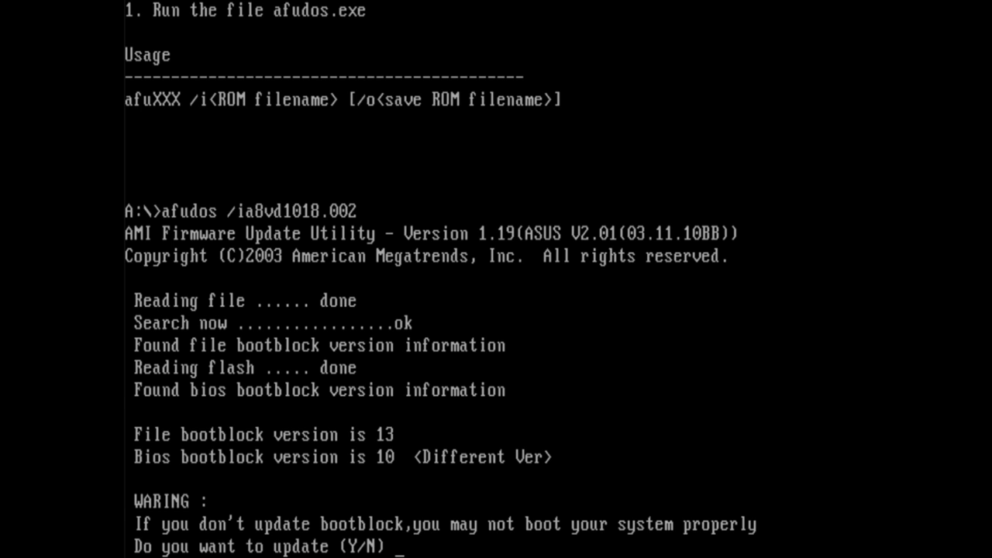
text(y)
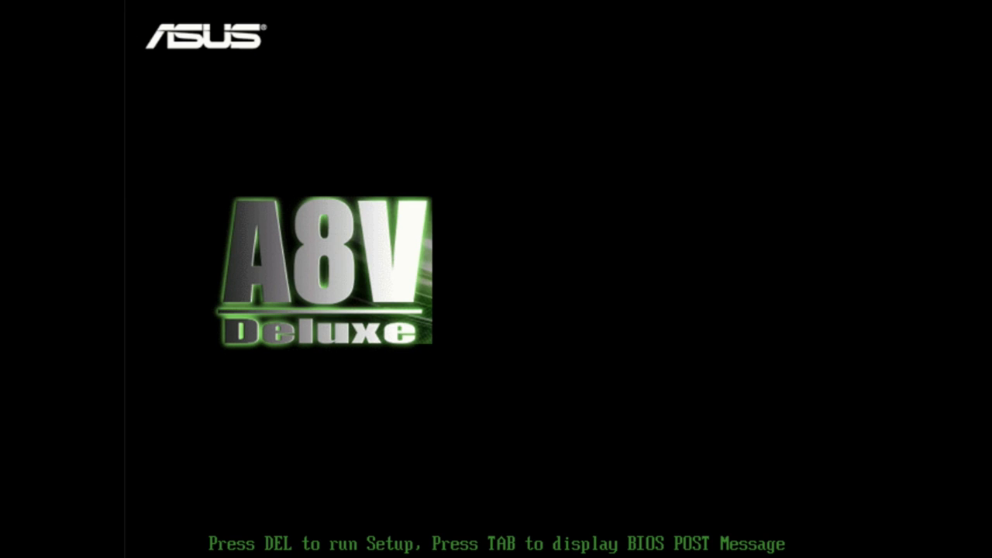
Enter BIOS setup after the restart and load the setup defaults.
key(Tab)
key(Delete)
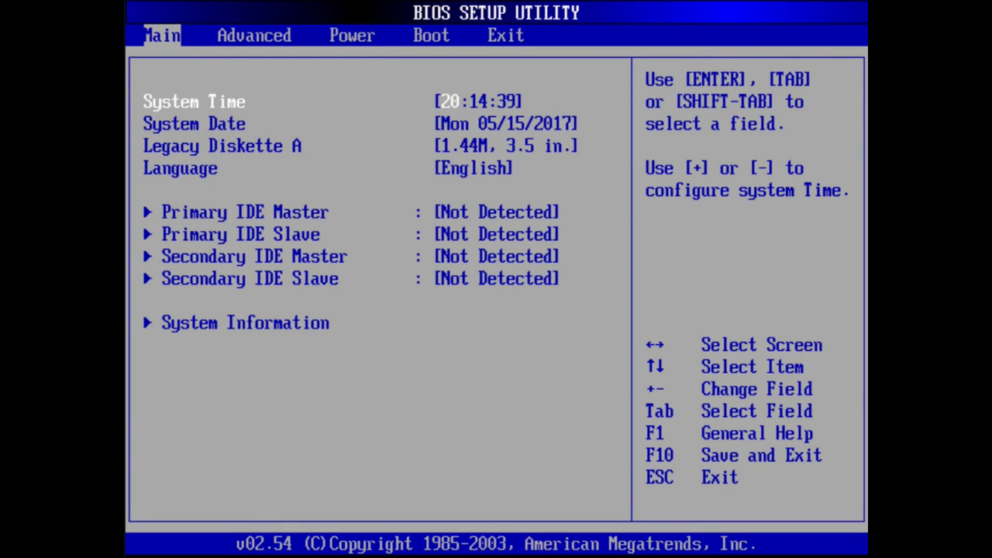
key(Right)
key(Right)
key(Right)
key(Right)
key(Down)
key(Down)
key(Down)
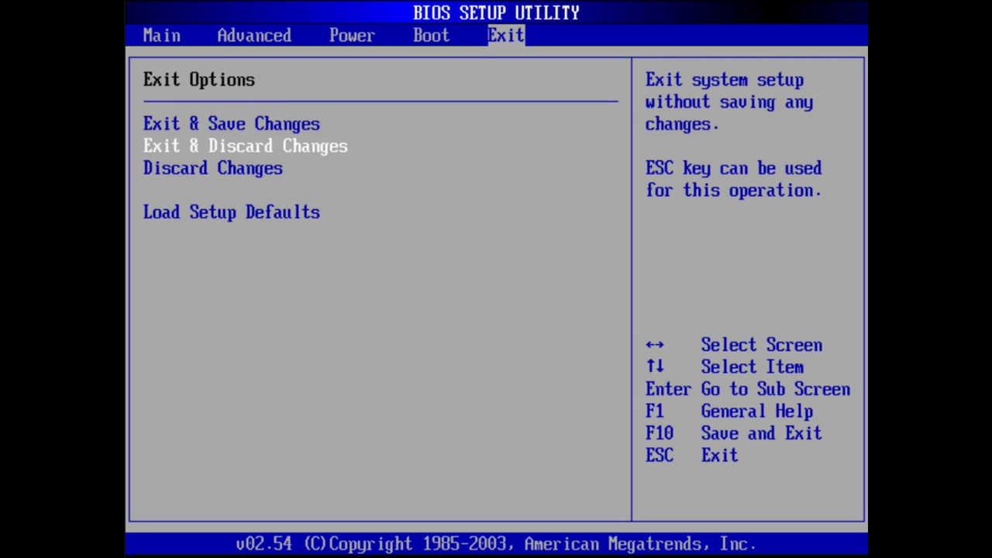
key(Return)
key(Return)
Look through the CPU Configuration and Chipset pages of the advanced settings.
key(Left)
key(Left)
key(Left)
key(Left)
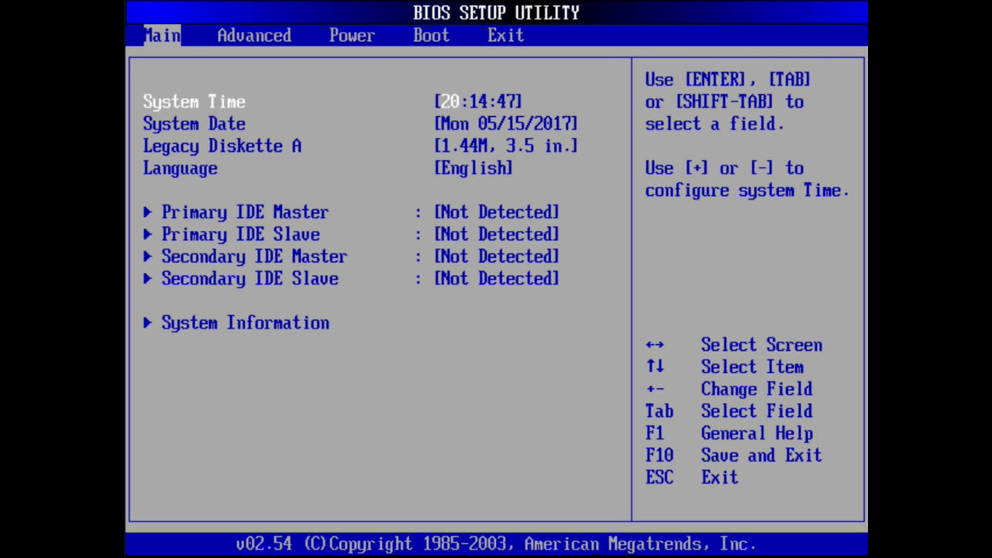
key(Right)
key(Return)
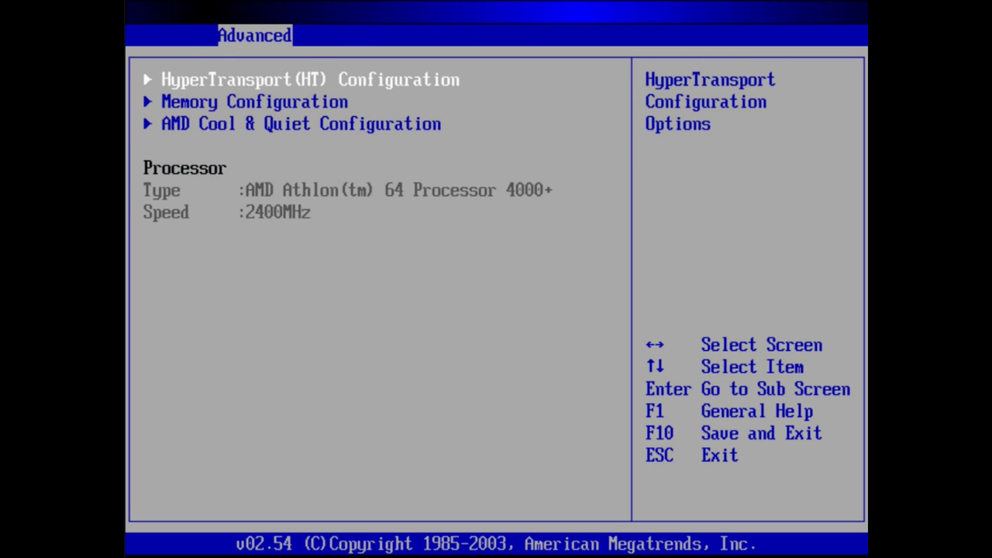
key(Escape)
key(Down)
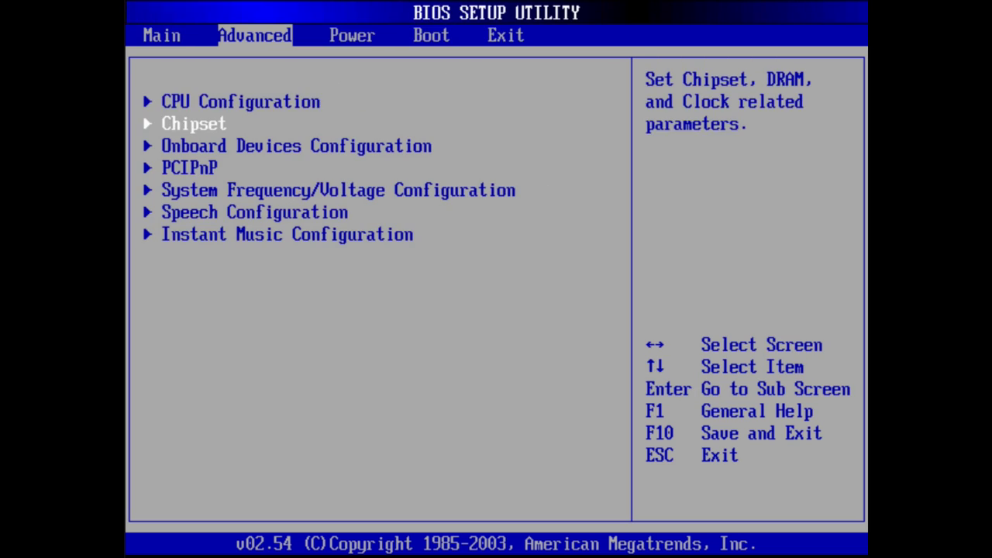
key(Return)
key(Escape)
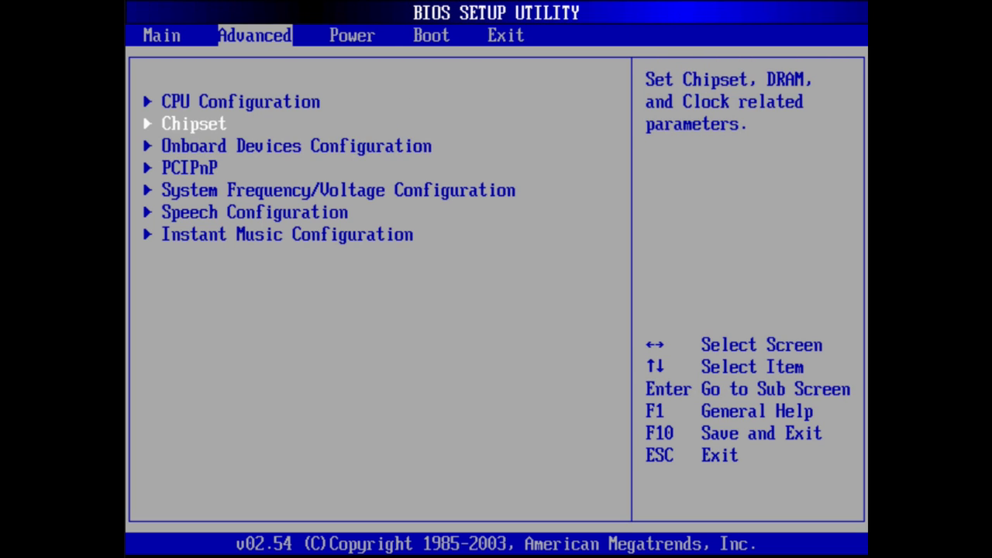
In Onboard Devices Configuration, set OnBoard AC'97 Audio and OnChip SATA BOOTROM to Disabled.
key(Down)
key(Return)
key(Return)
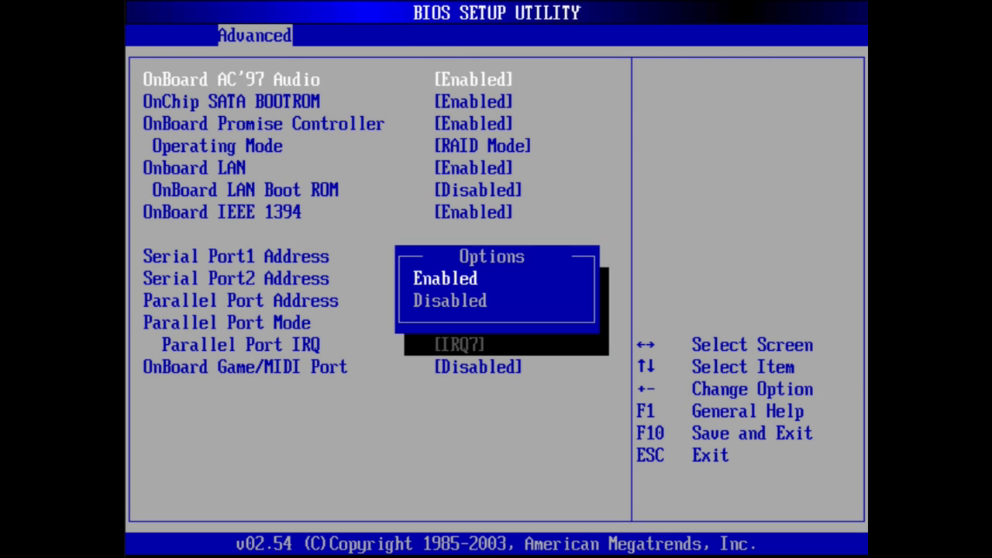
key(Down)
key(Return)
key(Down)
key(Return)
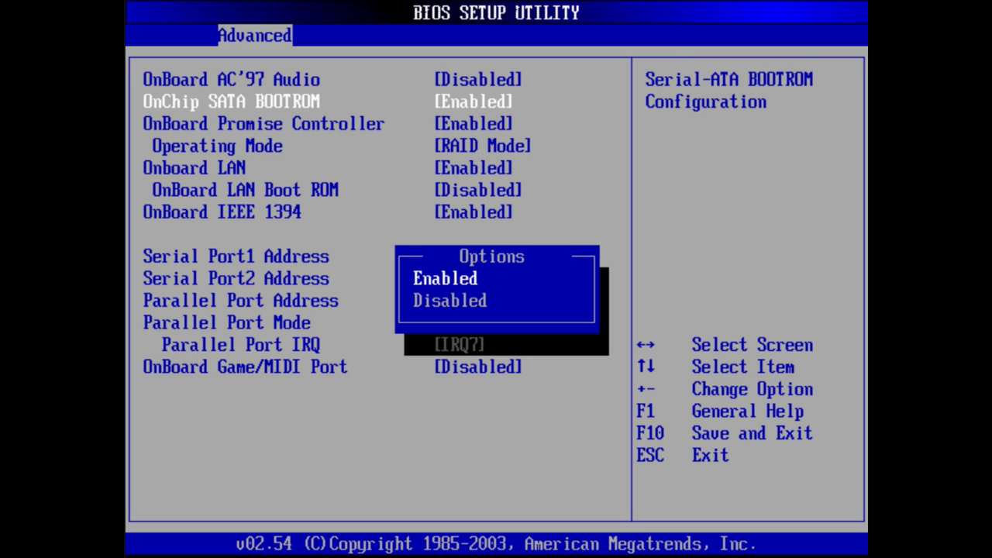
key(Down)
key(Return)
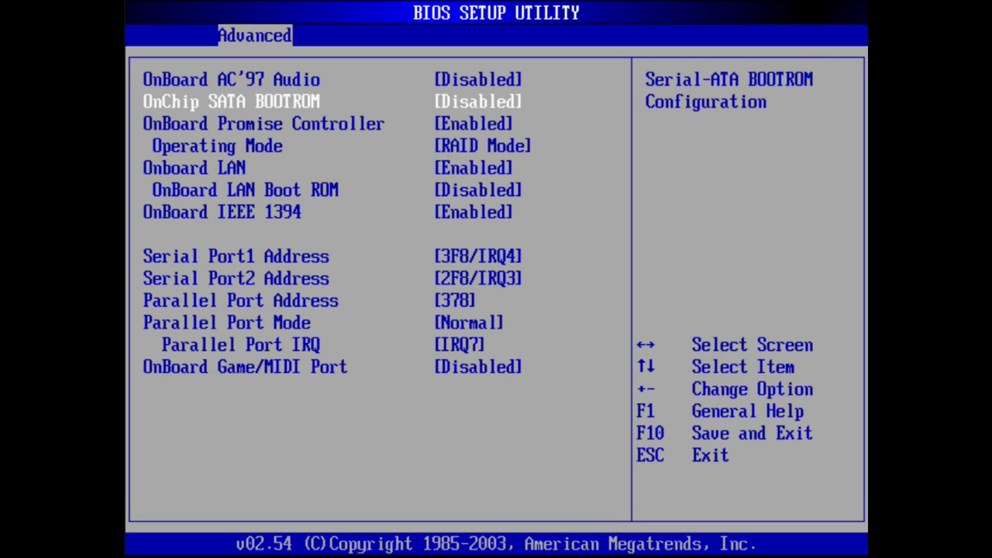
Set OnBoard Promise Controller to Disabled.
key(Down)
key(Return)
key(Down)
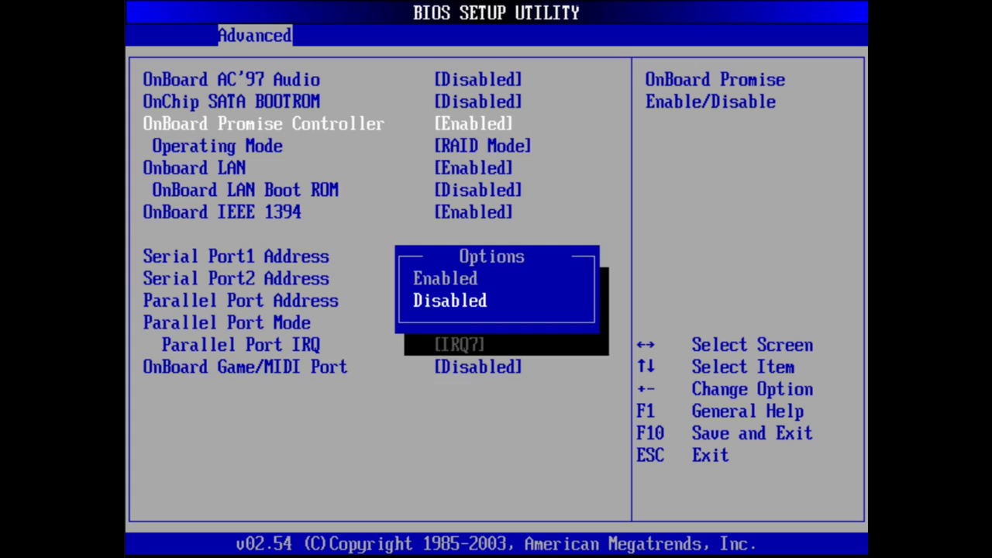
key(Return)
key(Up)
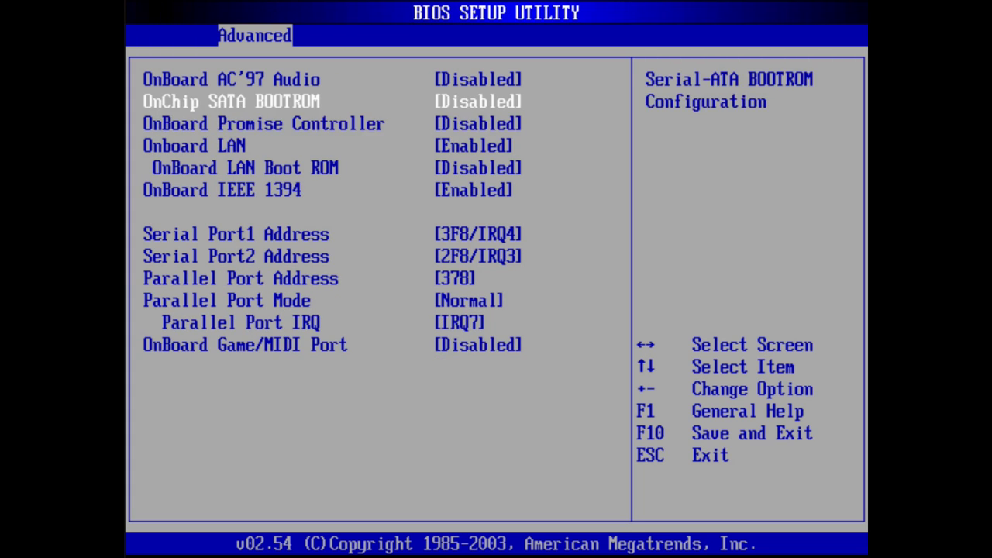
Check the options for Onboard LAN and OnBoard LAN Boot ROM, keeping both current settings.
key(Down)
key(Down)
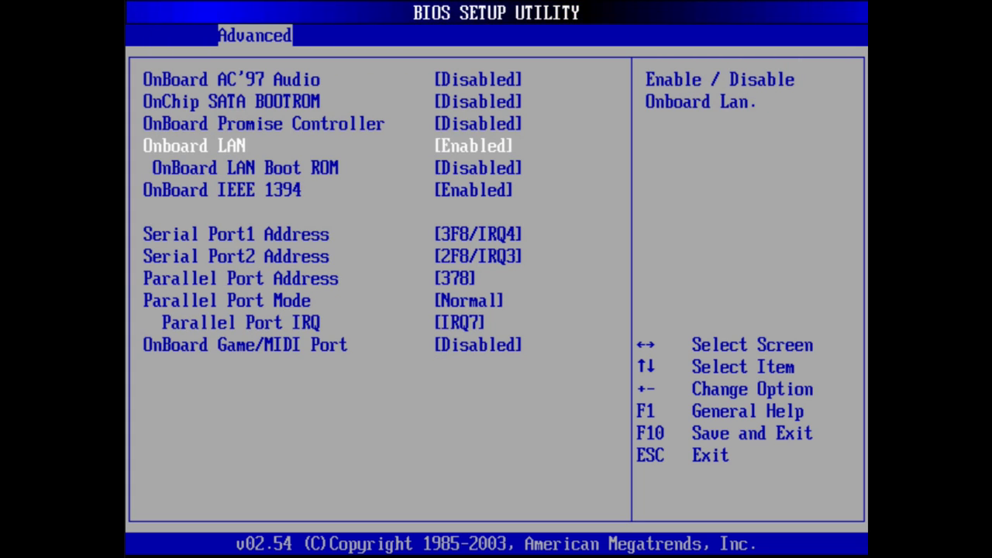
key(Return)
key(Down)
key(Escape)
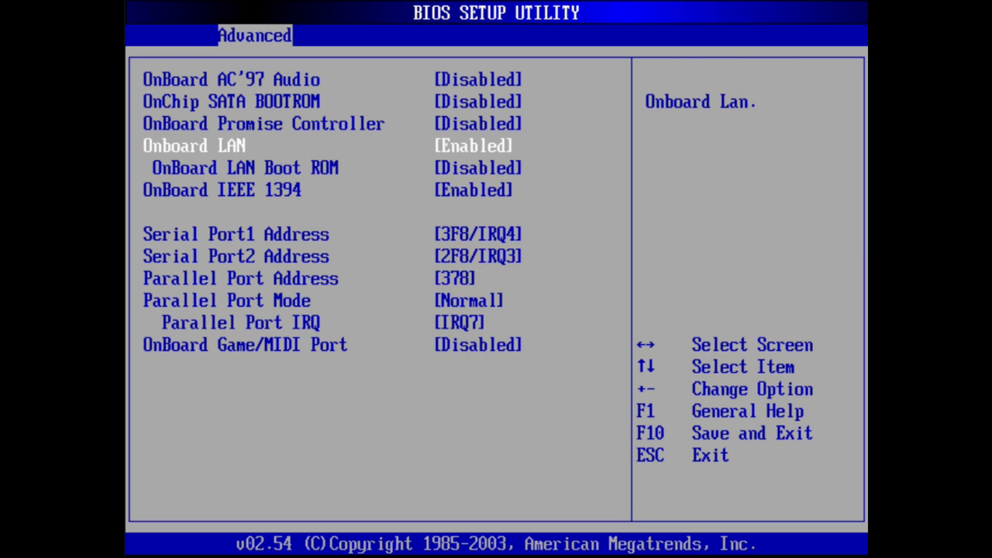
key(Down)
key(Return)
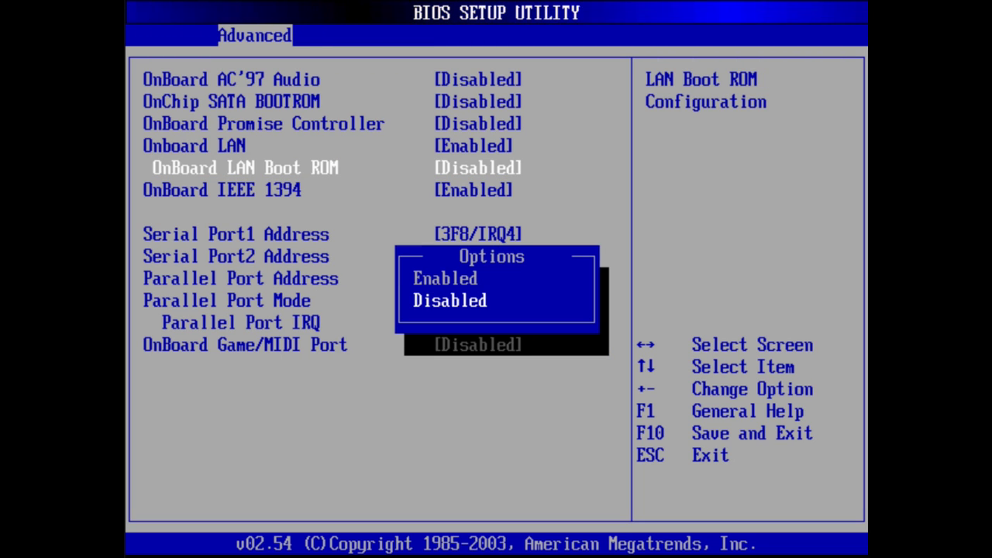
key(Return)
Set OnBoard IEEE 1394 to Disabled.
key(Down)
key(Return)
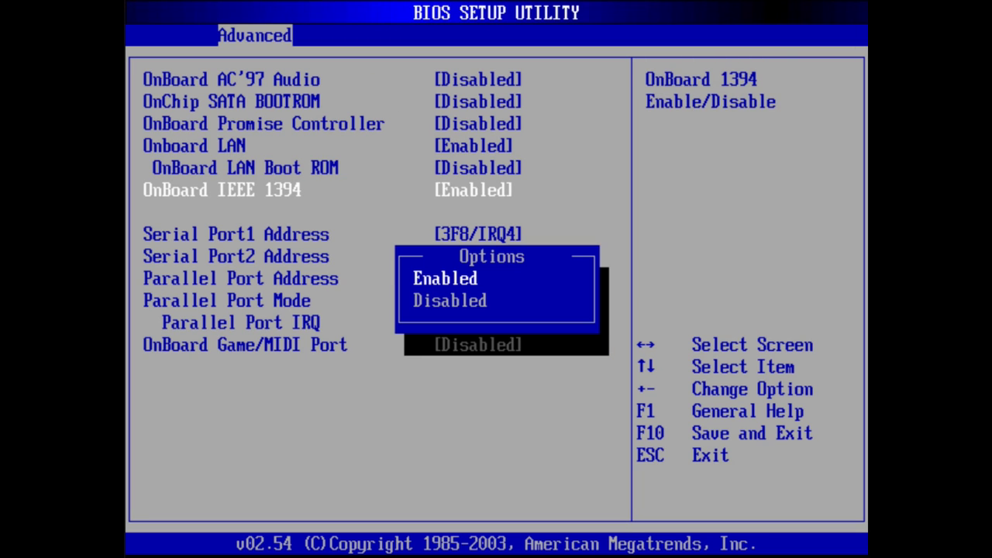
key(Down)
key(Return)
Set both Serial Port1 Address and Serial Port2 Address to Disabled.
key(Down)
key(Return)
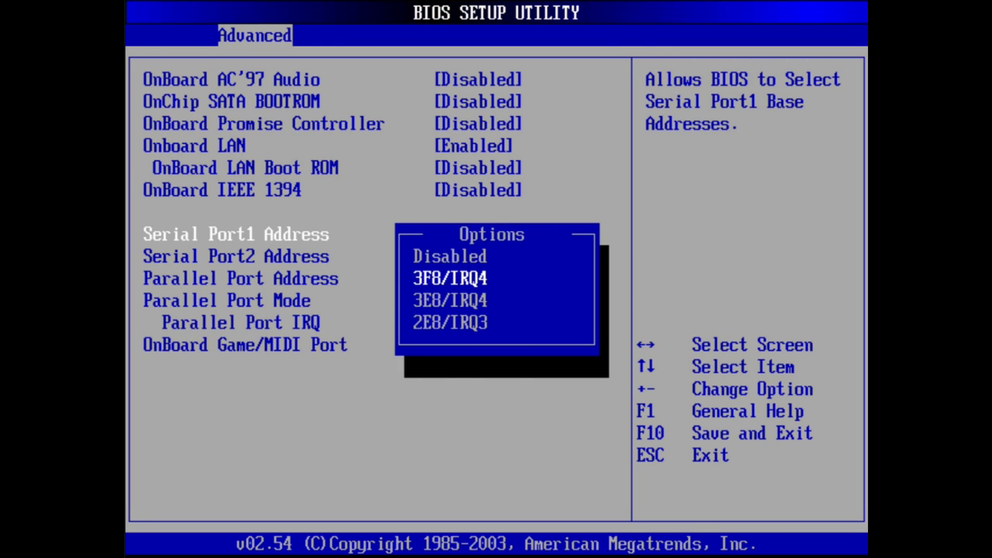
key(Up)
key(Return)
key(Down)
key(Return)
key(Up)
key(Up)
key(Return)
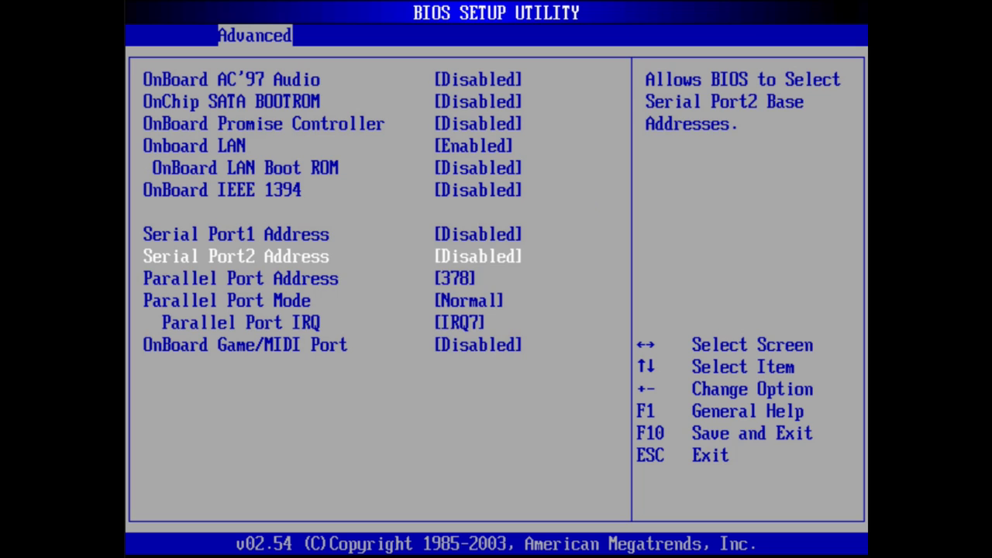
Set Parallel Port Address to Disabled.
key(Down)
key(Return)
key(Up)
key(Return)
key(Down)
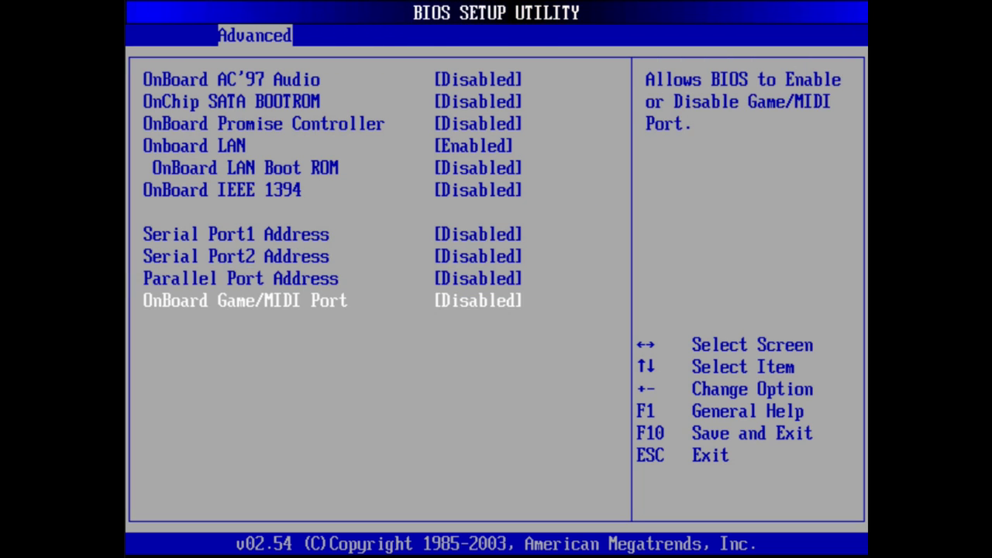
Set Plug And Play O/S to Yes in the advanced PCI/PnP settings.
key(Escape)
key(Down)
key(Return)
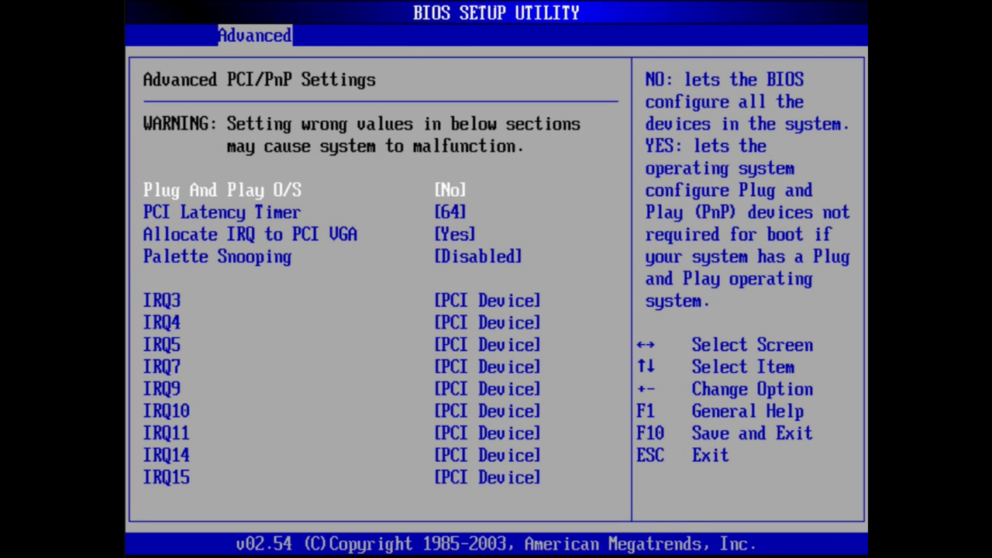
key(Return)
key(Down)
key(Return)
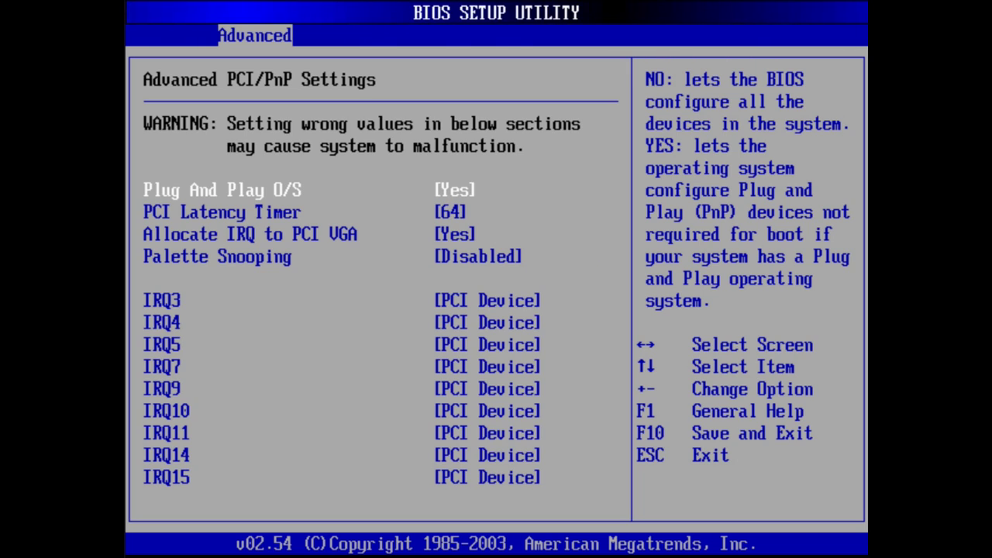
Review the System Frequency/Voltage, Speech and Instant Music configuration screens.
key(Escape)
key(Down)
key(Return)
key(Escape)
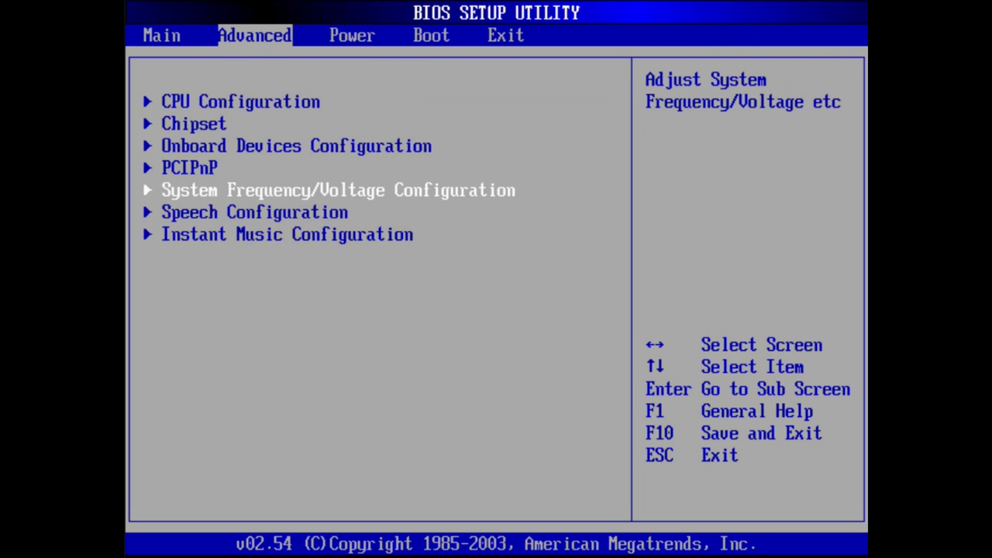
key(Down)
key(Return)
key(Escape)
key(Down)
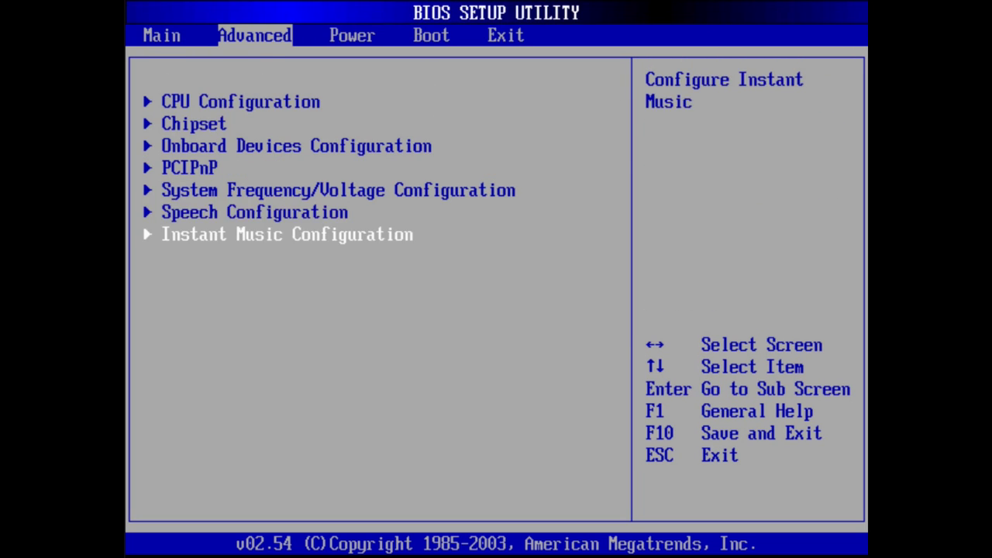
key(Return)
key(Escape)
key(Escape)
key(Escape)
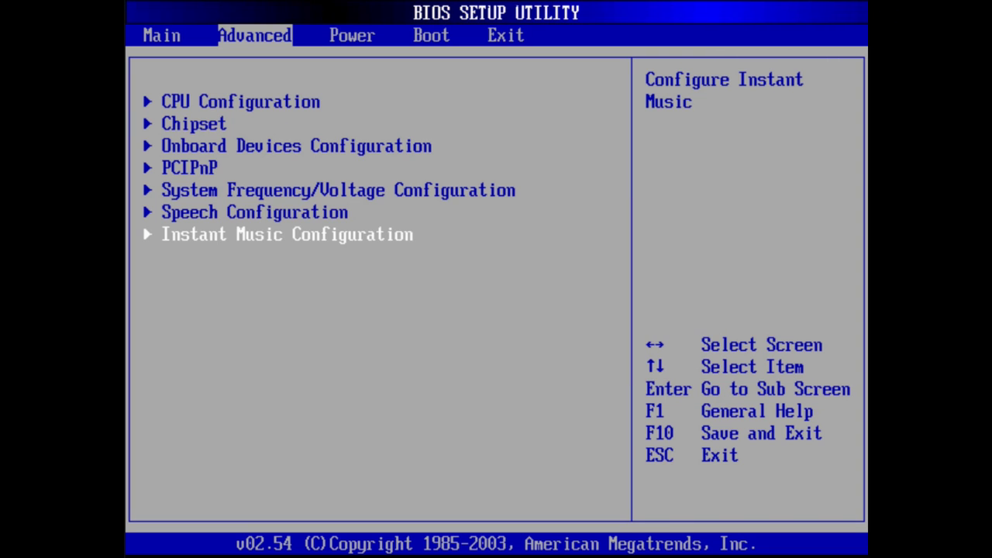
Examine the temperatures, fan speeds, Q-Fan controls and voltages in the power section's Hardware Monitor.
key(Right)
key(Down)
key(Down)
key(Down)
key(Down)
key(Down)
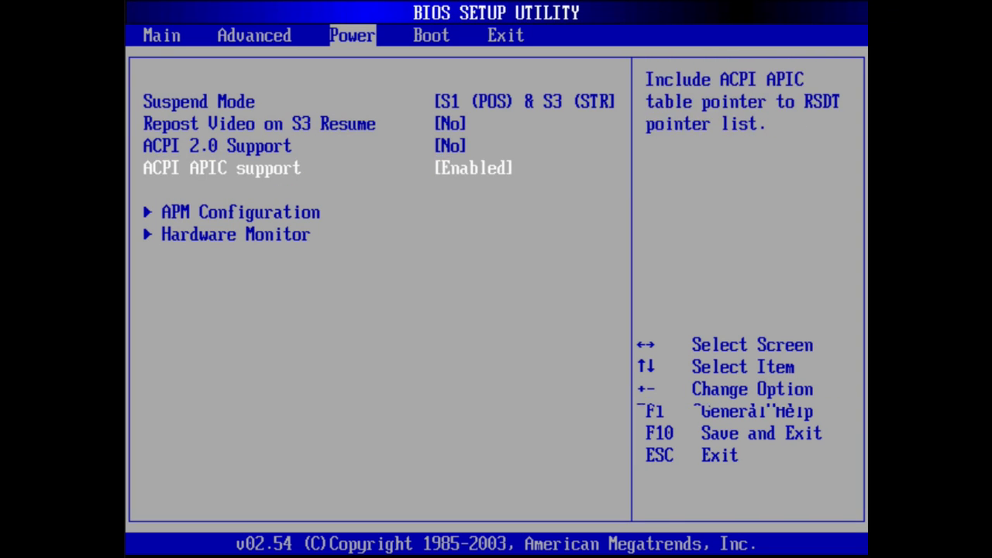
key(Return)
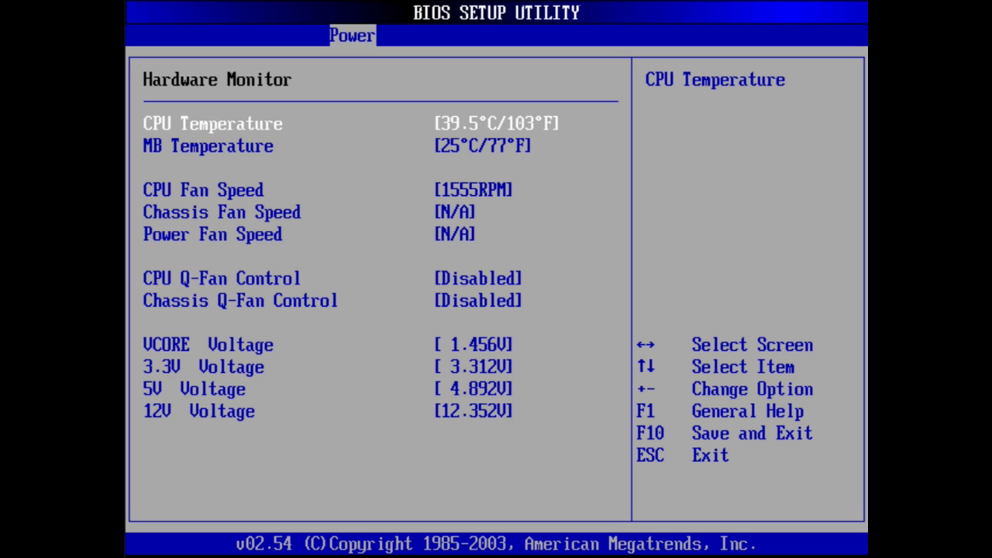
key(Down)
key(Down)
key(Down)
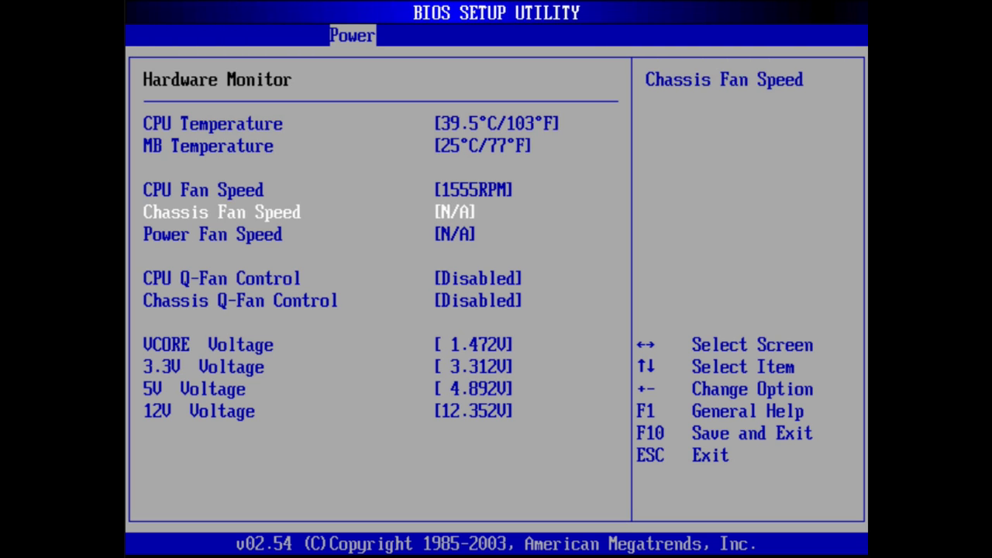
key(Up)
key(Down)
key(Down)
key(Down)
key(Down)
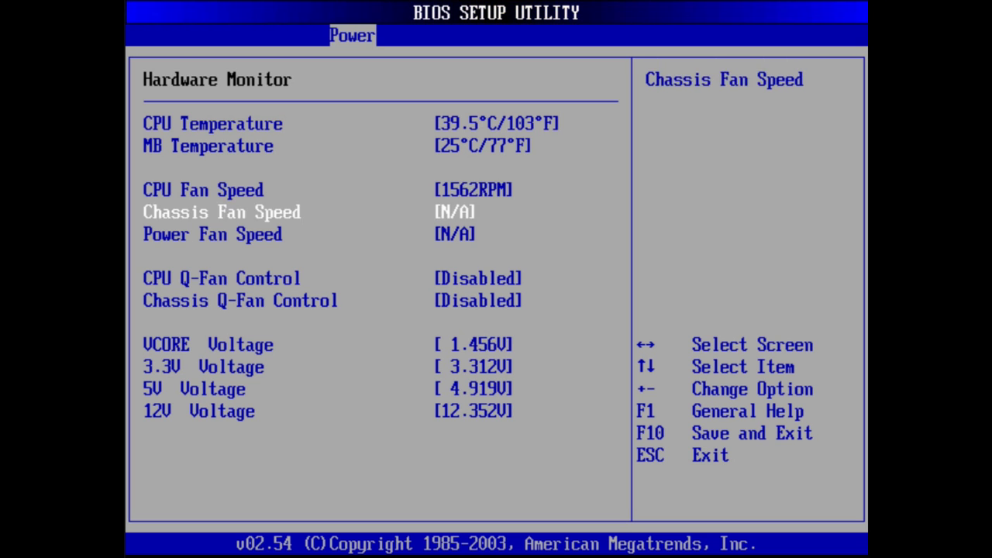
key(Down)
key(Down)
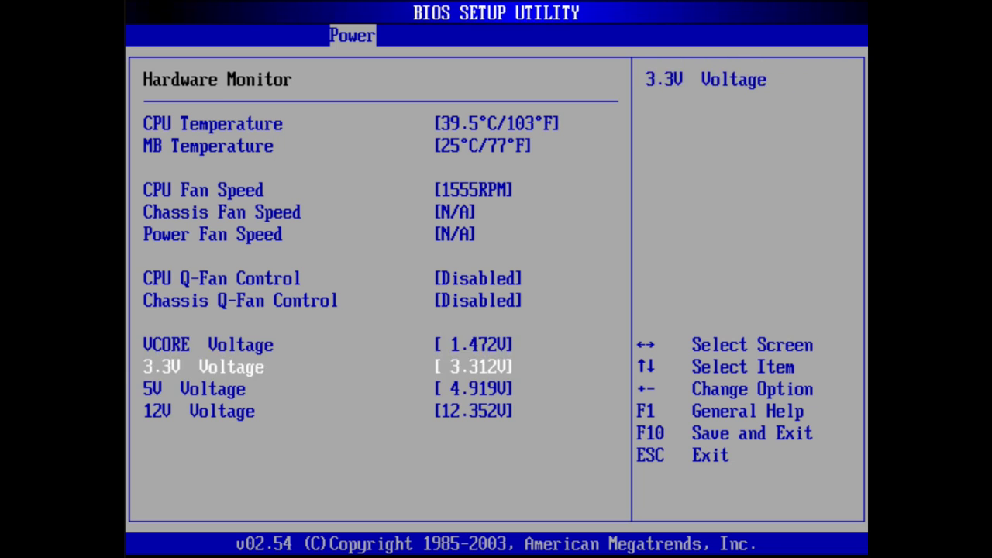
key(Up)
key(Up)
key(Up)
key(Escape)
Check the APM Configuration screen in the power settings.
key(Up)
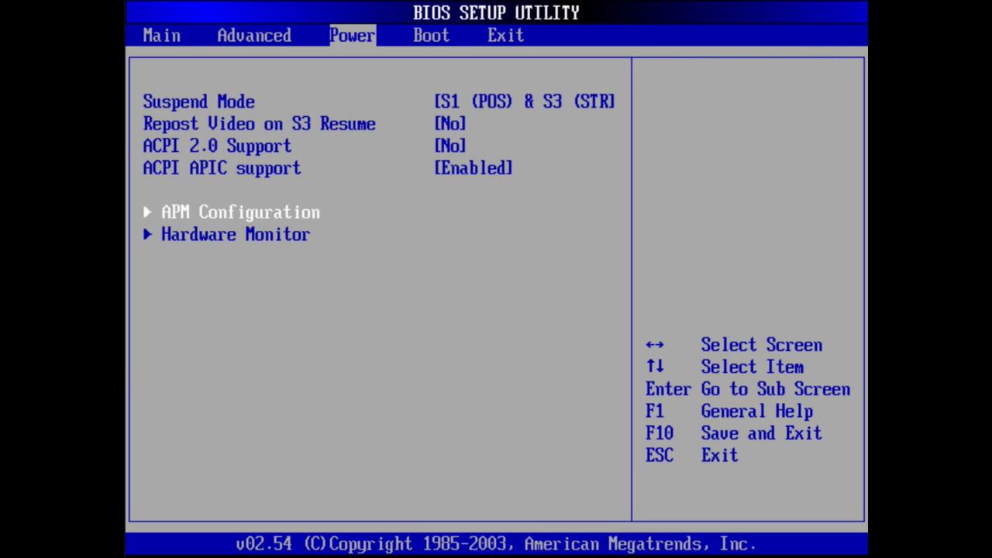
key(Return)
key(Escape)
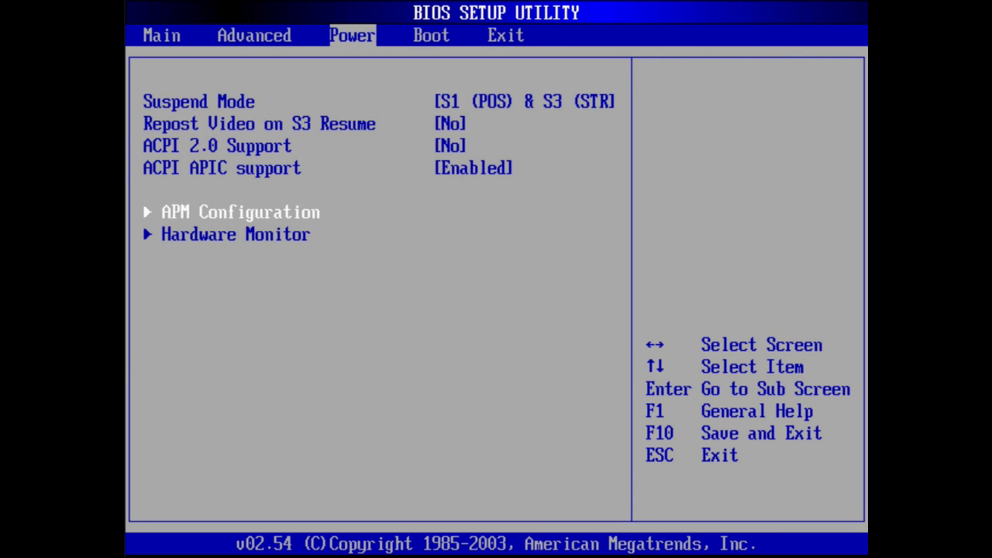
key(Up)
key(Up)
Set the 1st Boot Device to the BlitzWolf BW-D1 in the boot device priority.
key(Right)
key(Return)
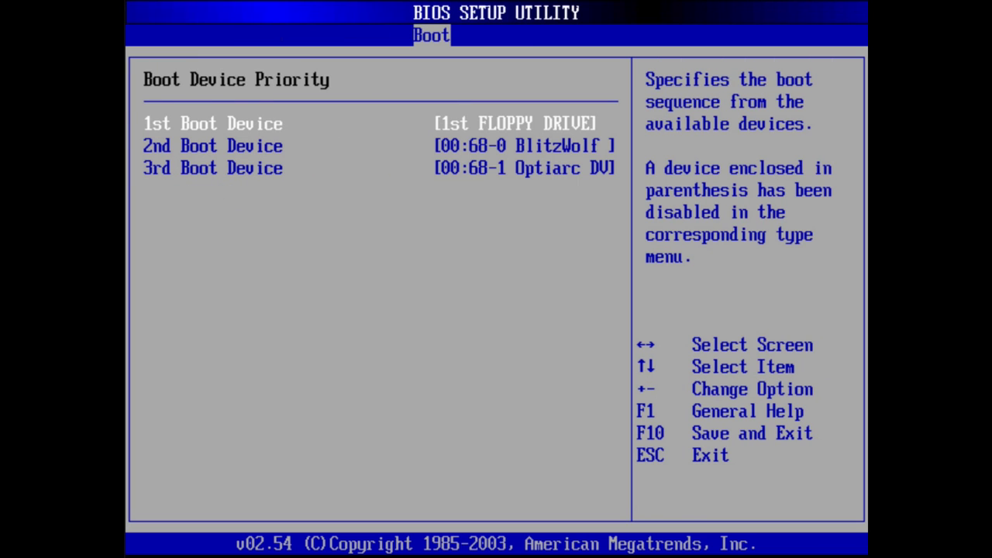
key(Return)
key(Down)
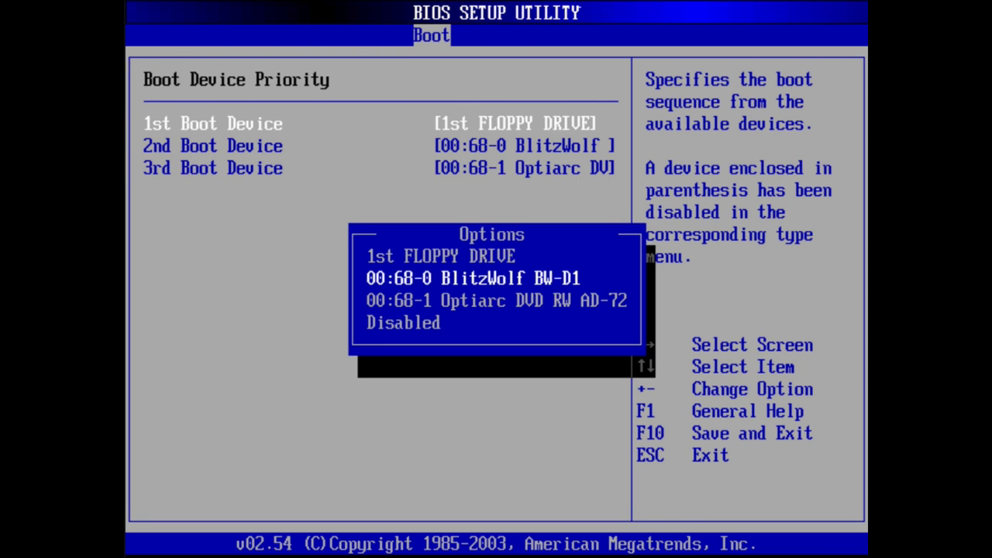
key(Return)
Set the 2nd Boot Device to the Optiarc DVD RW AD-72 drive and the 3rd Boot Device to Disabled.
key(Down)
key(Return)
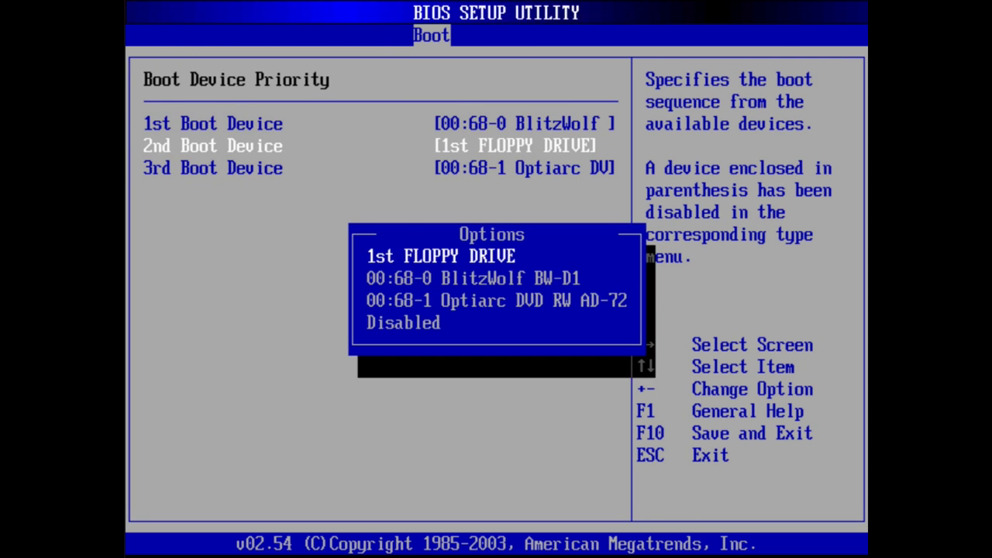
key(Down)
key(Down)
key(Return)
key(Down)
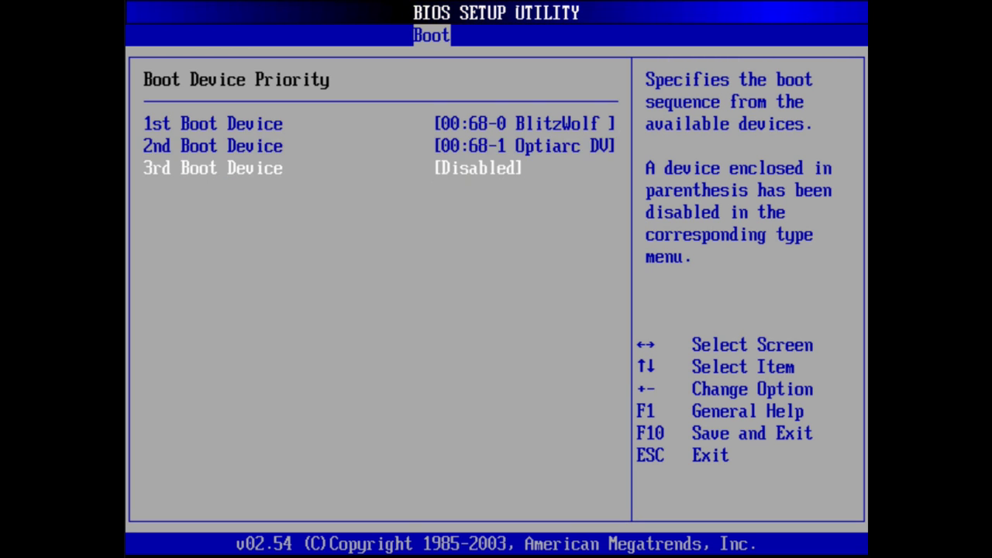
key(Up)
key(Return)
key(Down)
key(Return)
key(Escape)
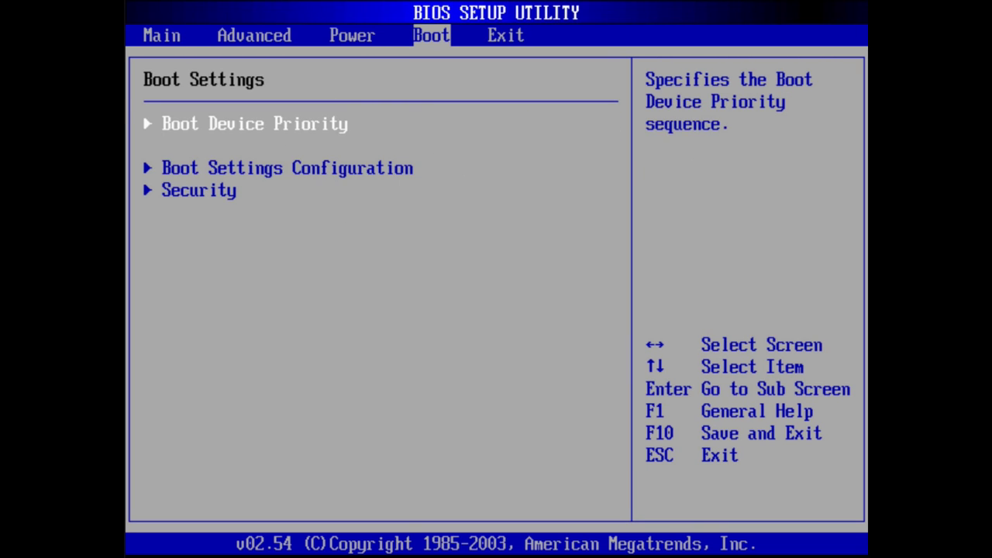
Review the options in Boot Settings Configuration, from Quick Boot to Wait For 'F1' If Error.
key(Down)
key(Return)
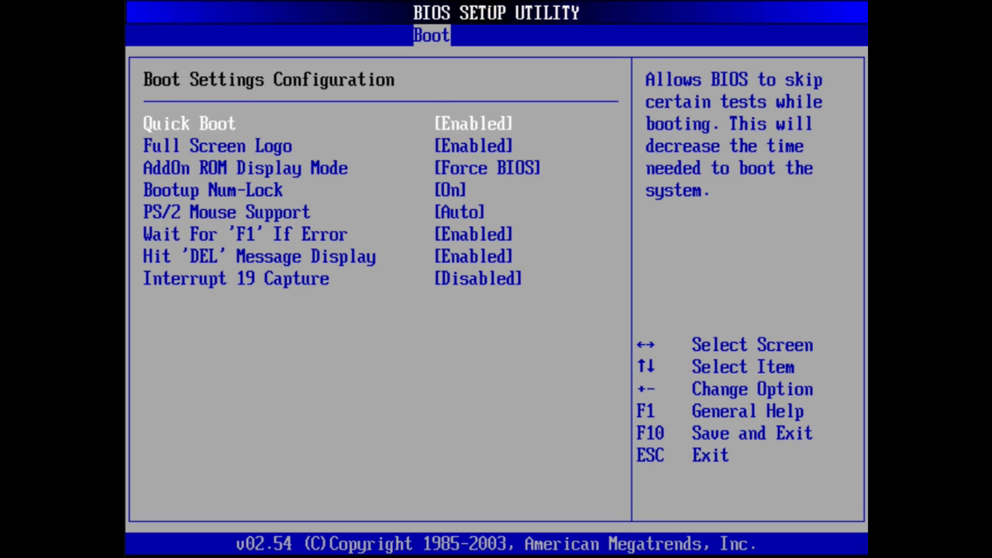
key(Down)
key(Down)
key(Down)
key(Down)
key(Down)
key(Escape)
Exit the BIOS setup and save the changes.
key(Right)
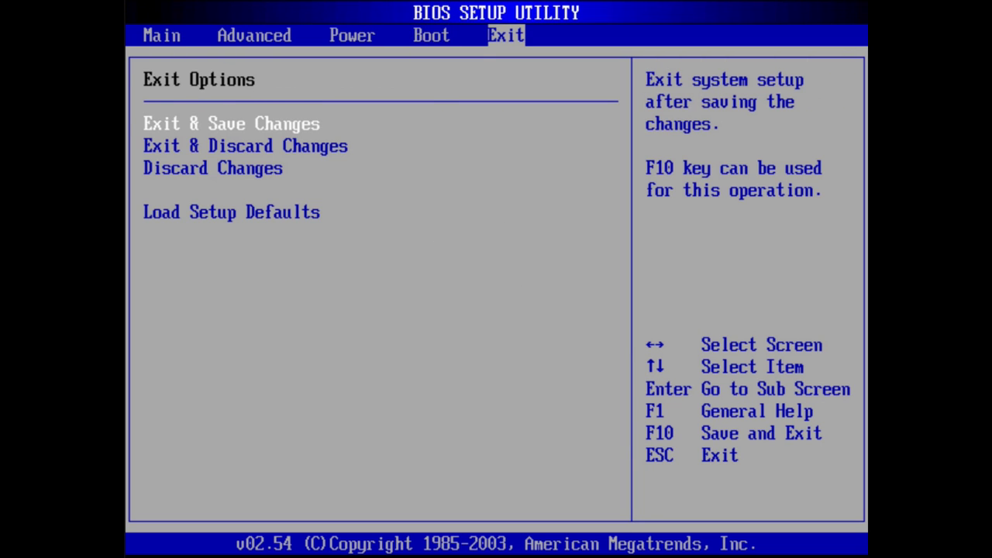
key(Down)
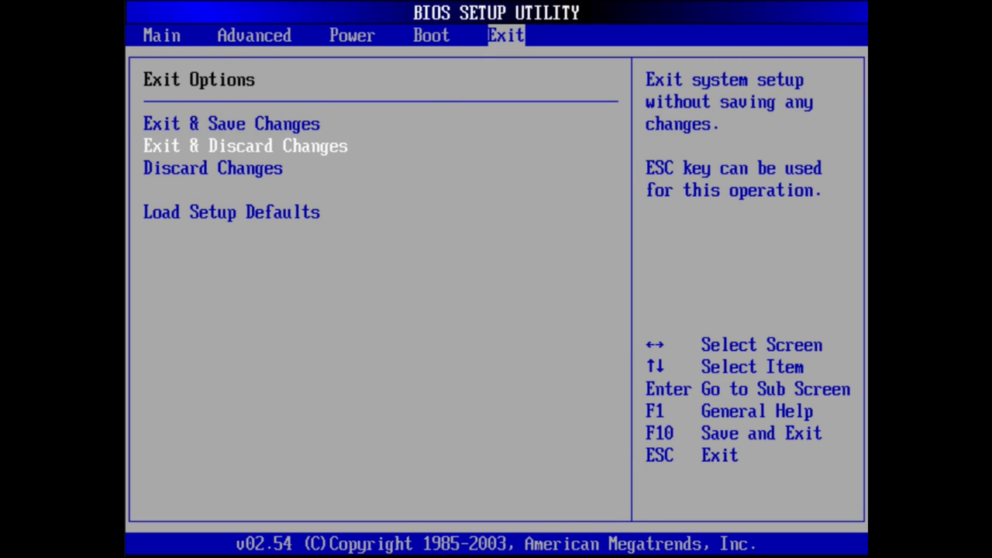
key(Up)
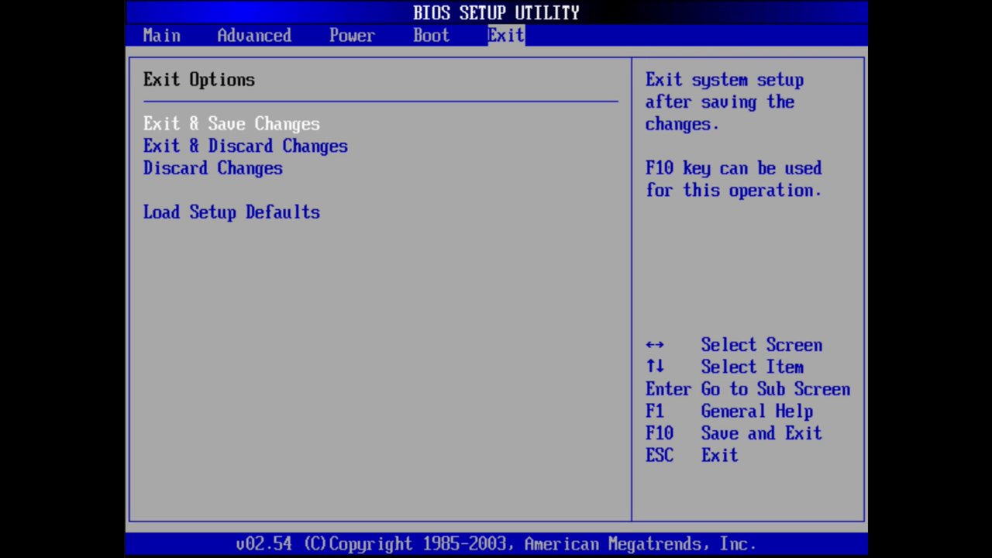
key(Return)
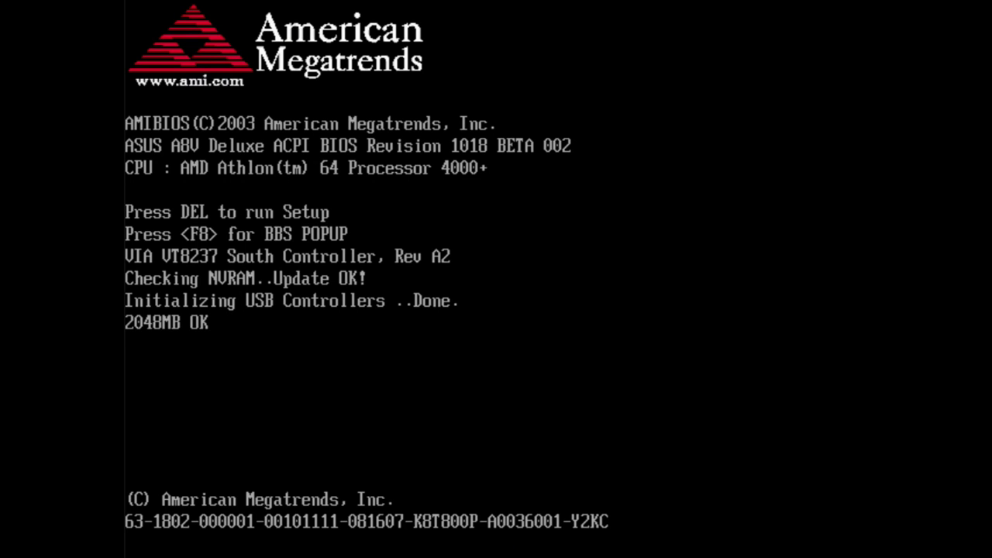
Boot Windows Setup from the Optiarc DVD RW drive and load the Silicon Image SiI 3x12 SATARaid Controller driver for Windows XP/Server 2003/Vista.
key(F8)
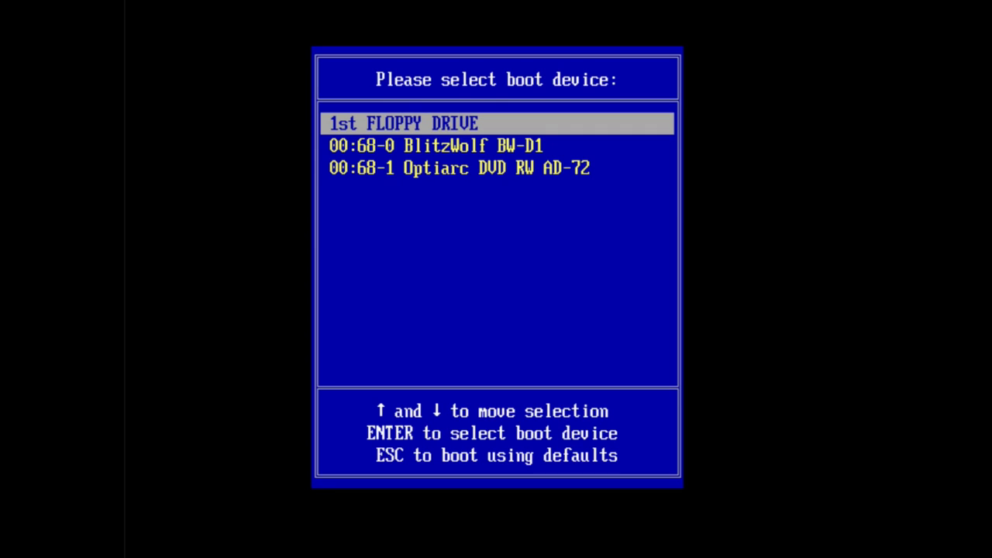
key(Down)
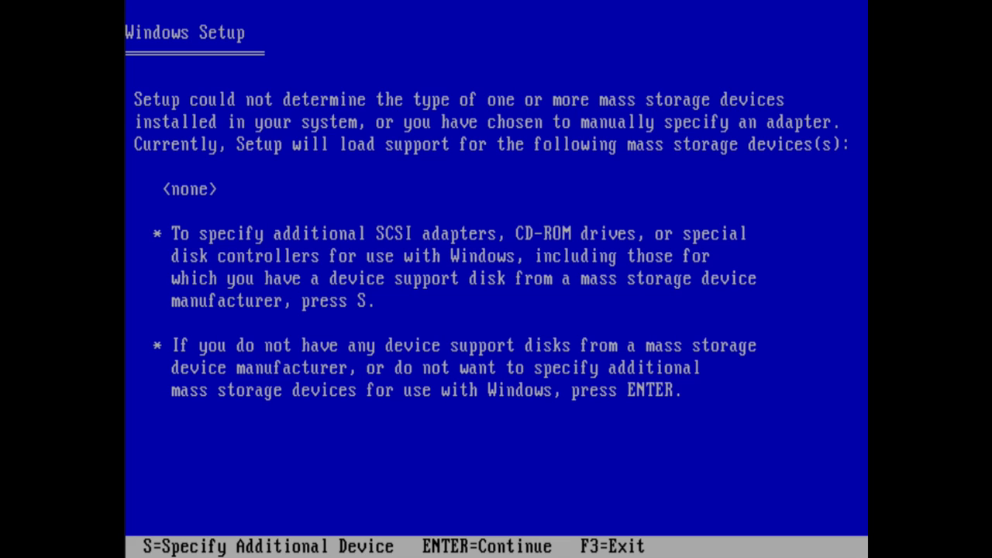
key(s)
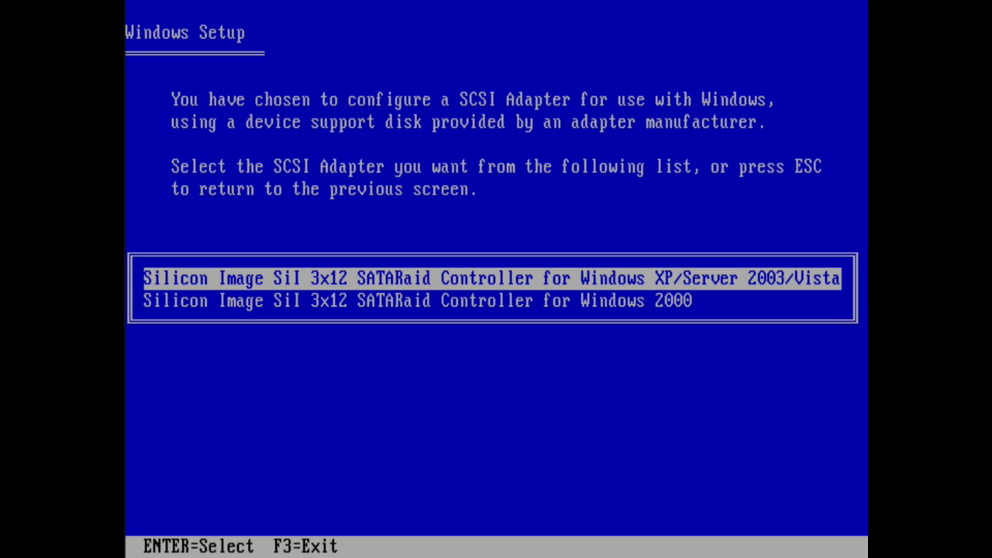
key(Return)
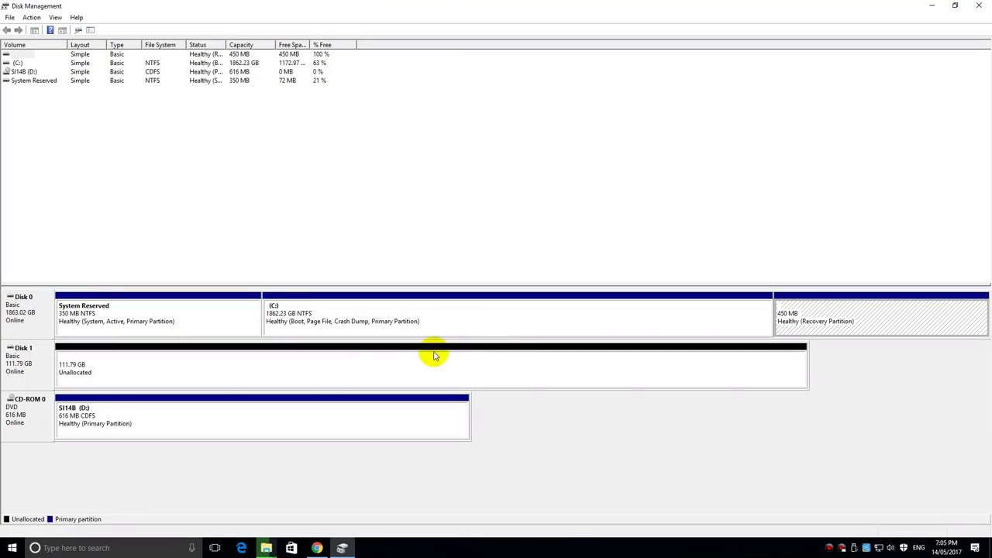
In Disk Management, create a 114471 MB simple volume on Disk 1 with letter E, quick-formatted as NTFS and labelled XP Pro SP3.
right_click(151, 374)
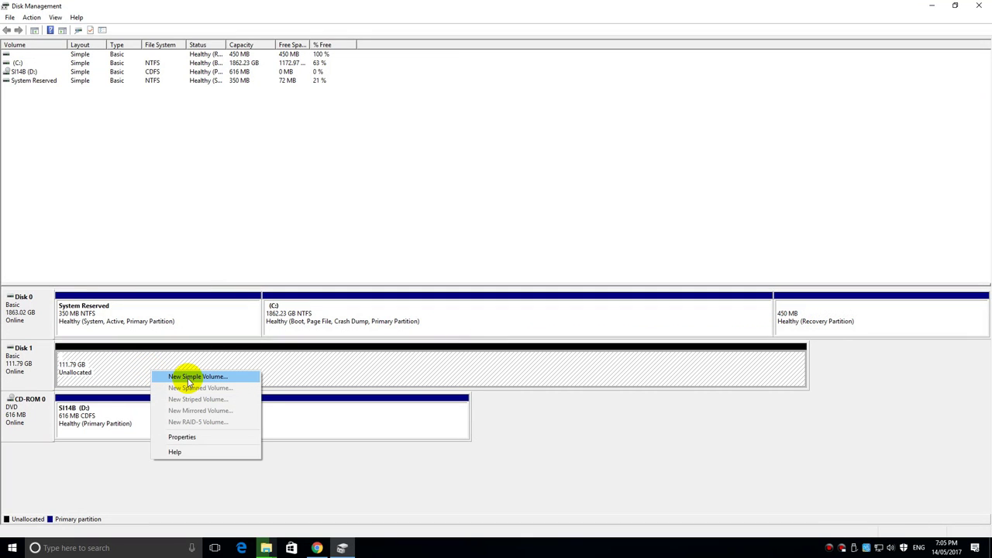
click(188, 377)
click(200, 240)
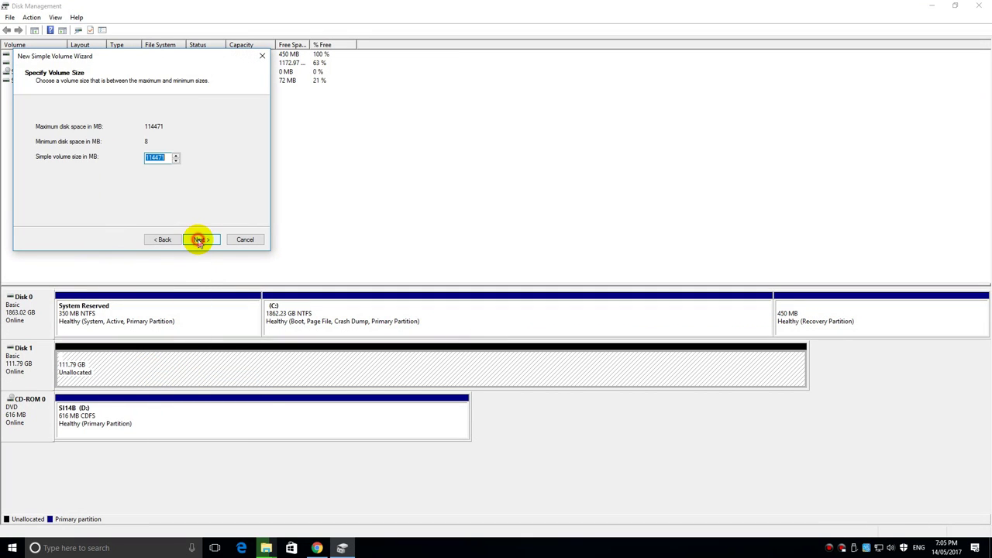
click(201, 239)
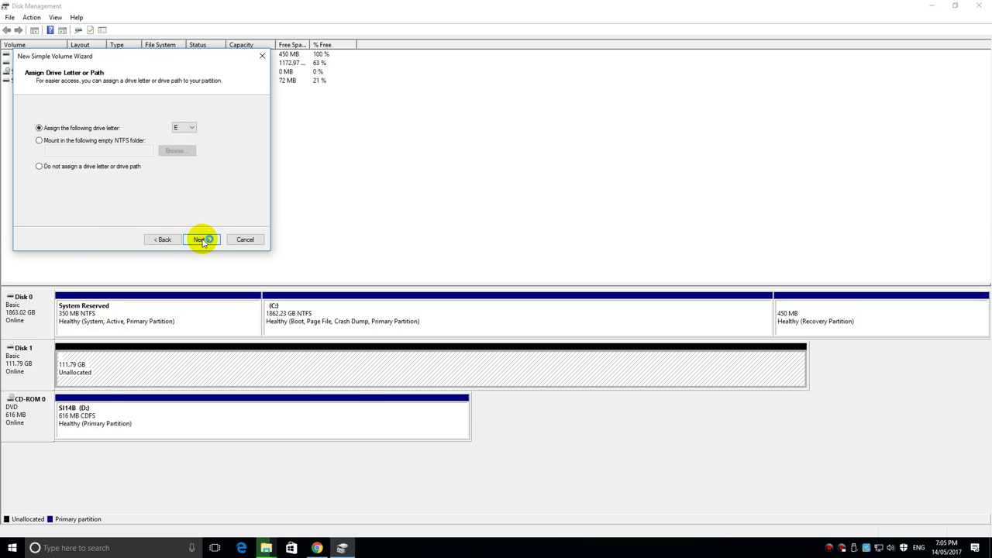
click(201, 240)
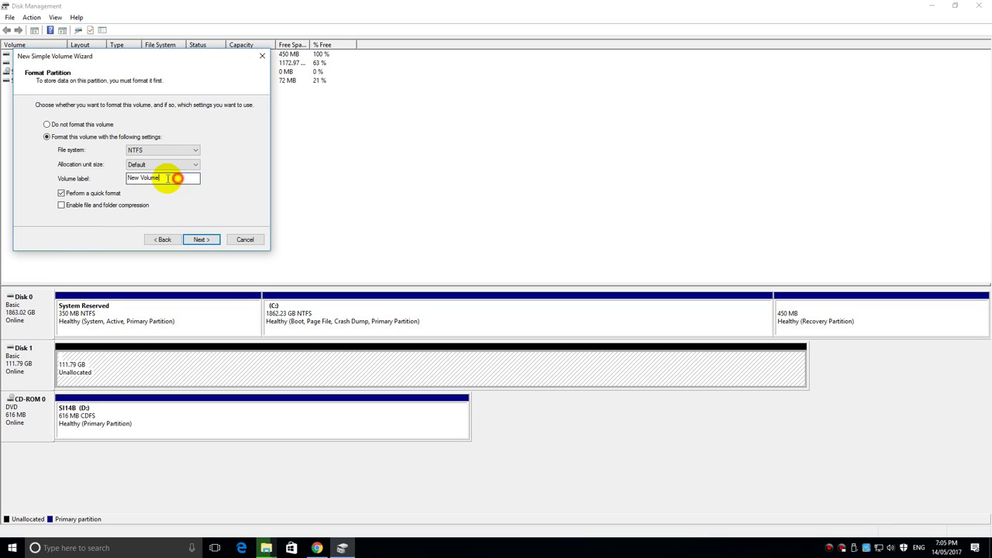
text(XP Pro SP3)
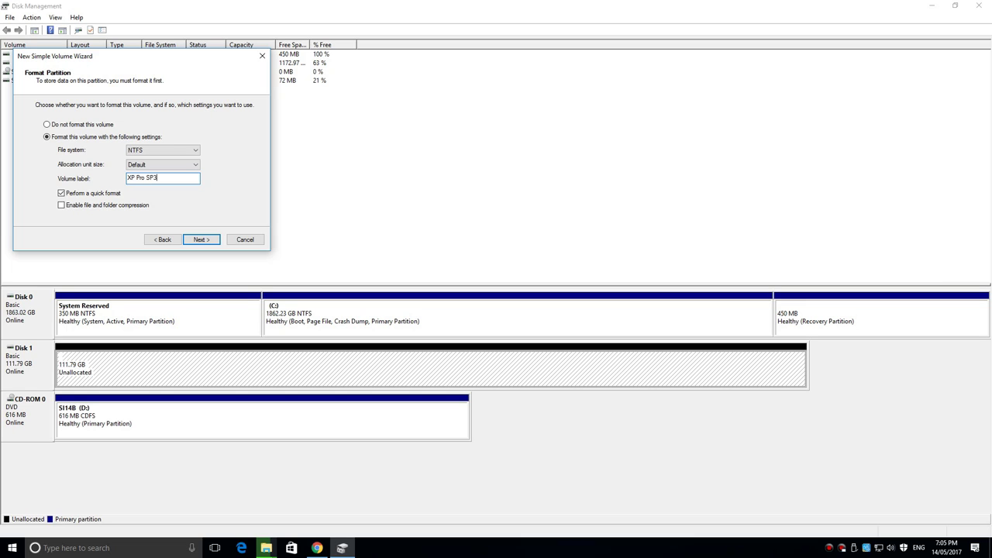
key(Return)
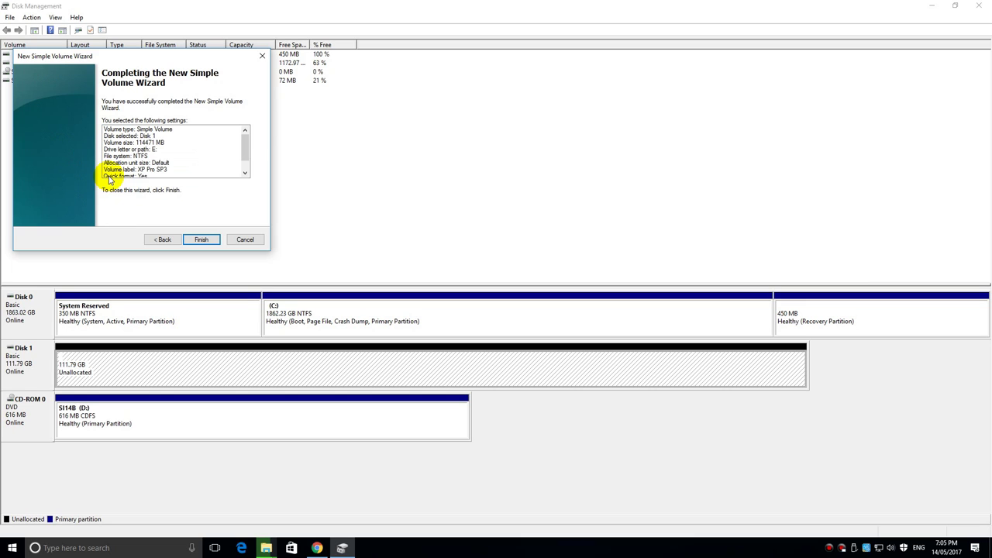
click(201, 238)
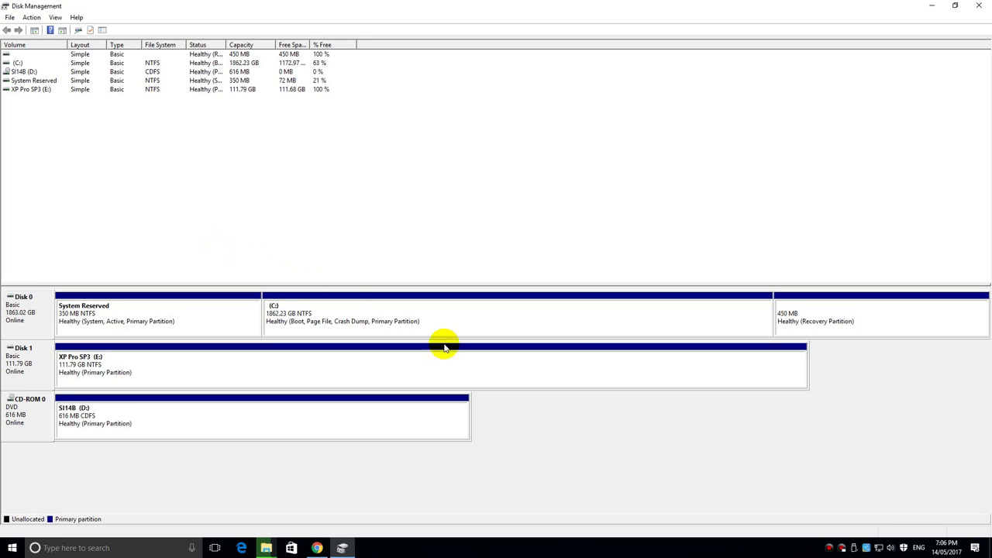
Safely eject the Expansion Desk drive holding the XP Pro SP3 volume.
click(854, 549)
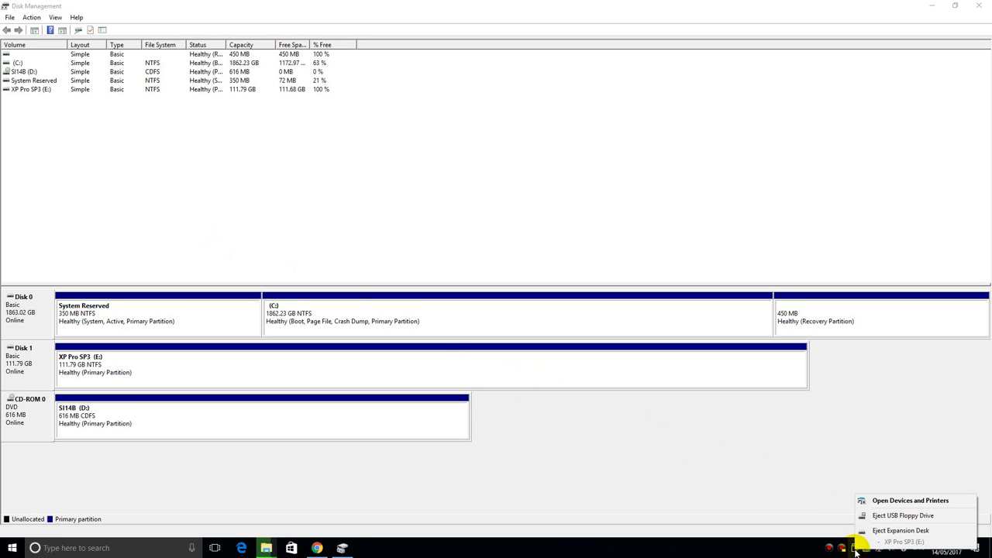
click(877, 531)
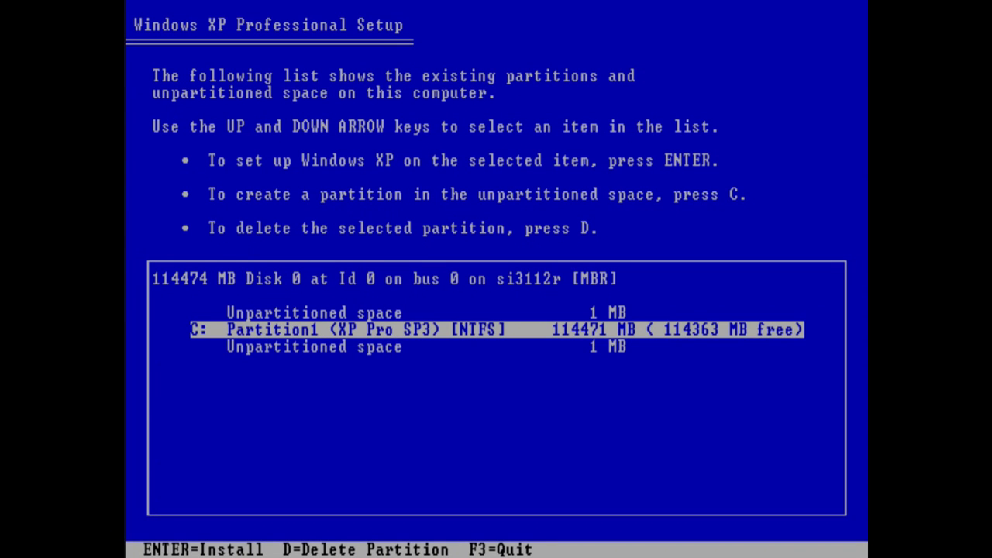
Install Windows XP on the C: partition labelled XP Pro SP3, leaving the current file system intact.
key(Return)
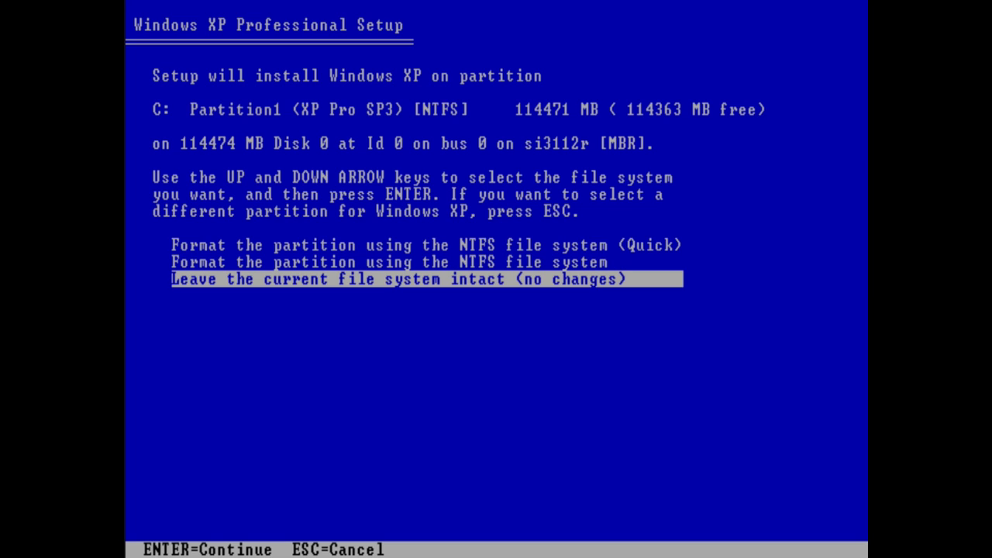
key(Return)
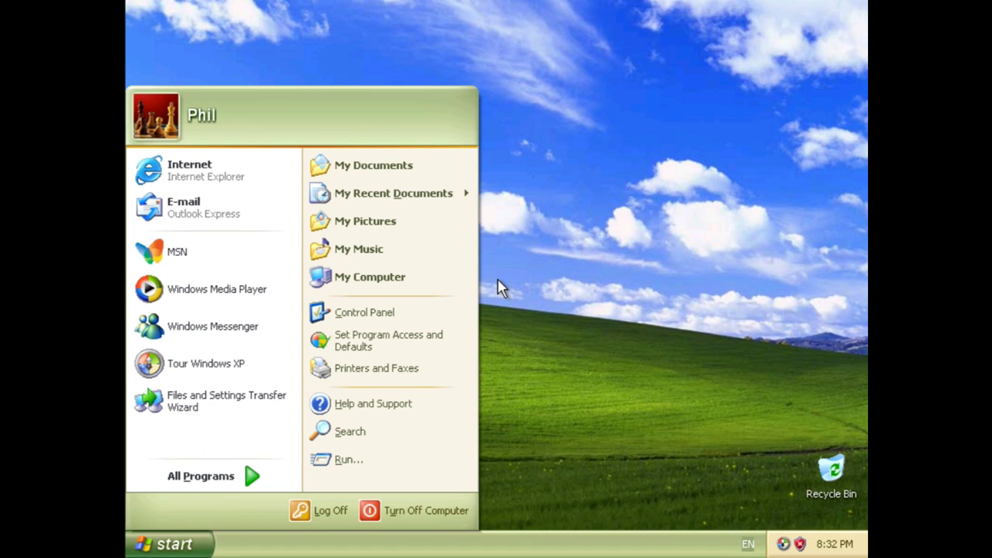
click(570, 221)
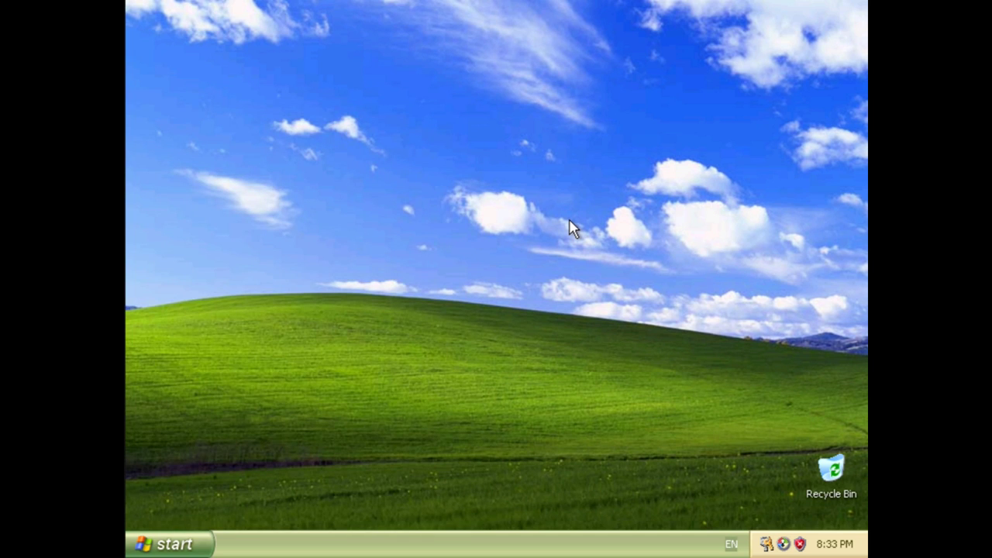
right_click(498, 190)
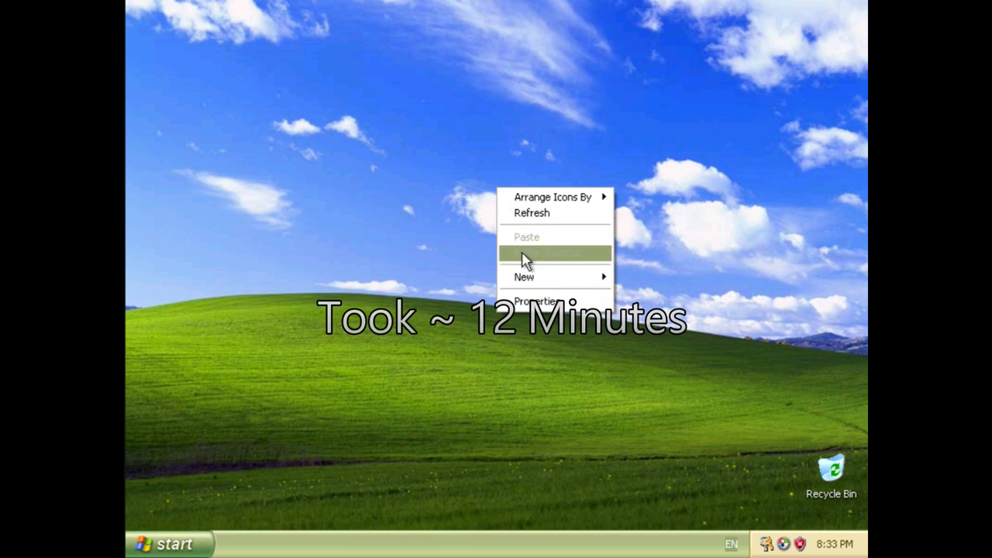
mouse_move(526, 281)
right_click(381, 318)
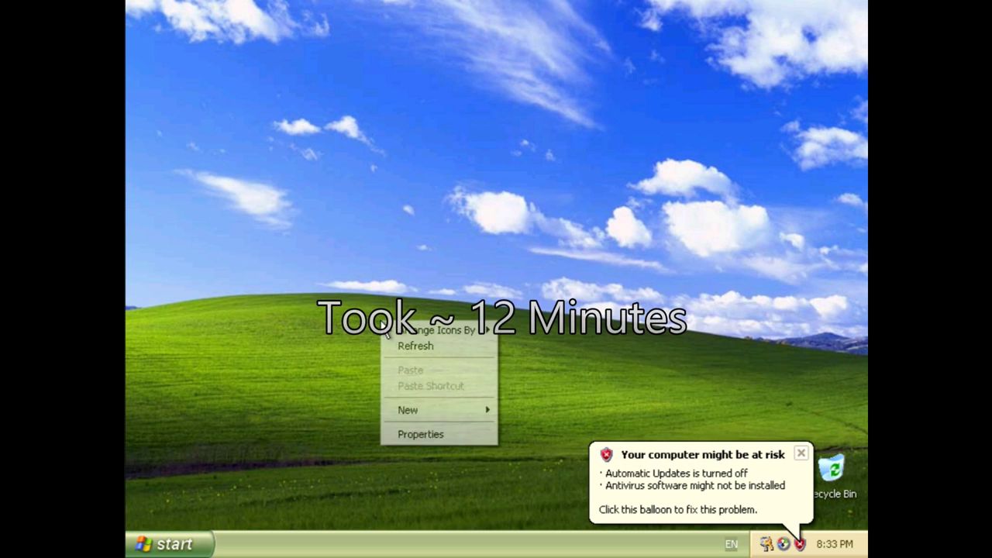
Show the My Computer icon on the desktop and enable Auto Arrange for the desktop icons.
click(177, 541)
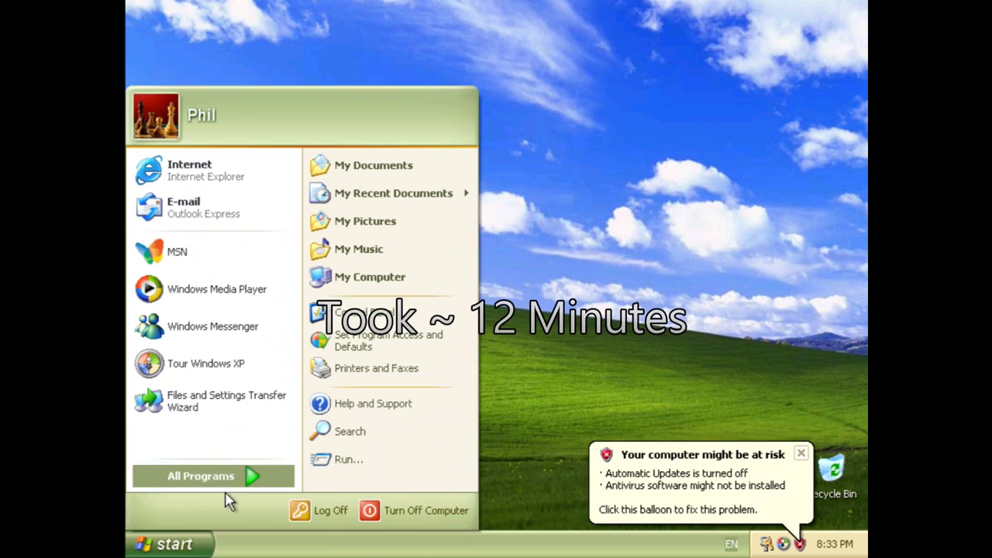
right_click(365, 282)
click(390, 403)
right_click(515, 198)
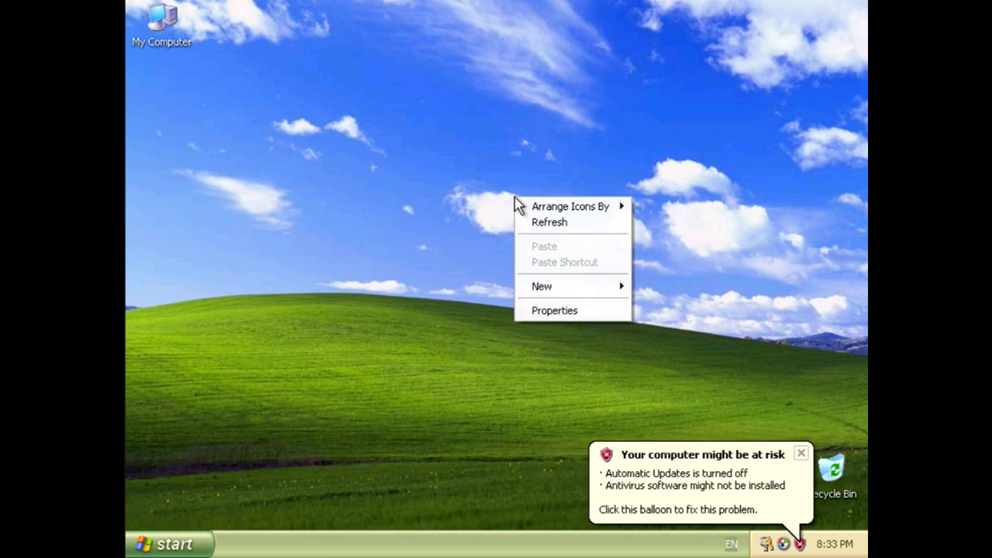
mouse_move(551, 208)
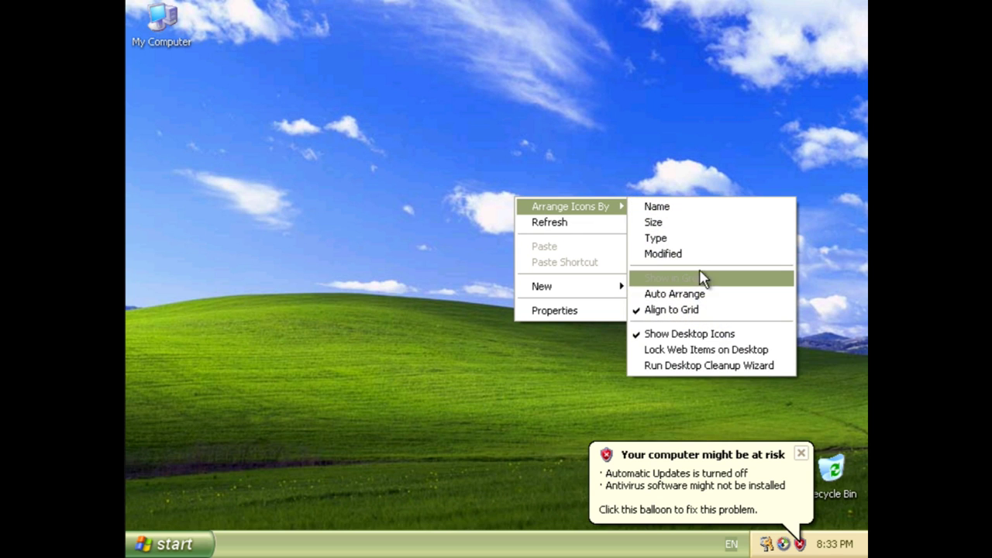
click(668, 294)
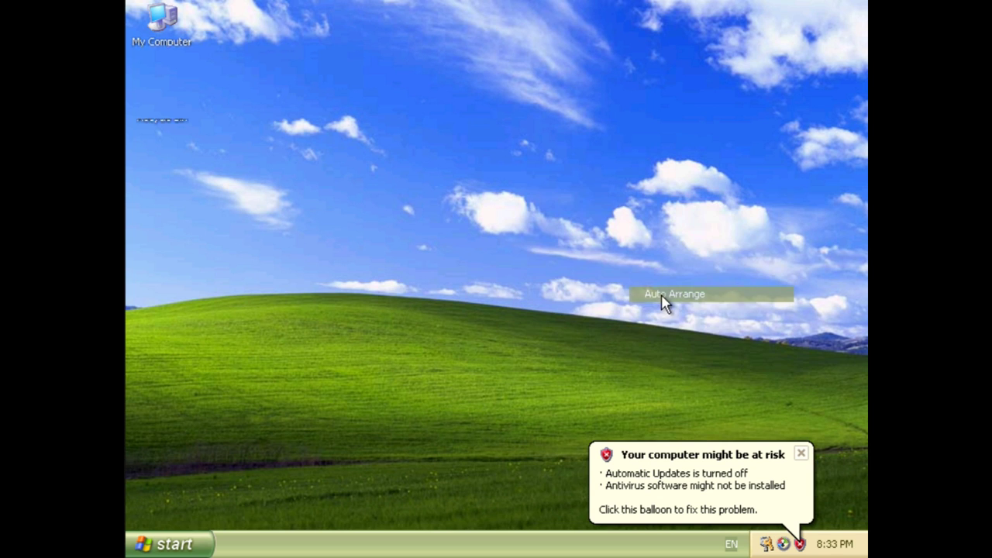
Cancel the Windows XP Tour and disable the Security Center alerts for Firewall, Automatic Updates and Virus Protection.
click(755, 479)
click(785, 546)
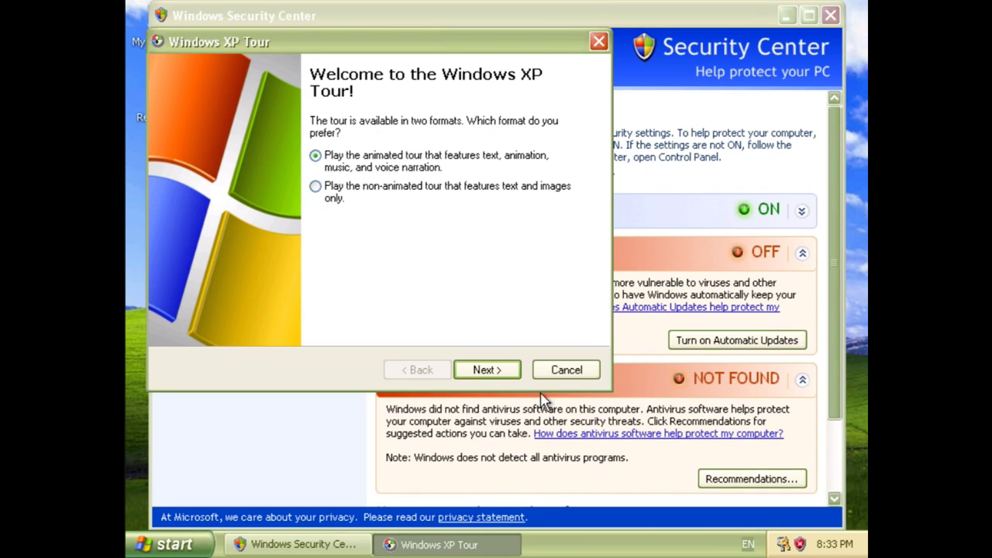
click(567, 370)
click(295, 297)
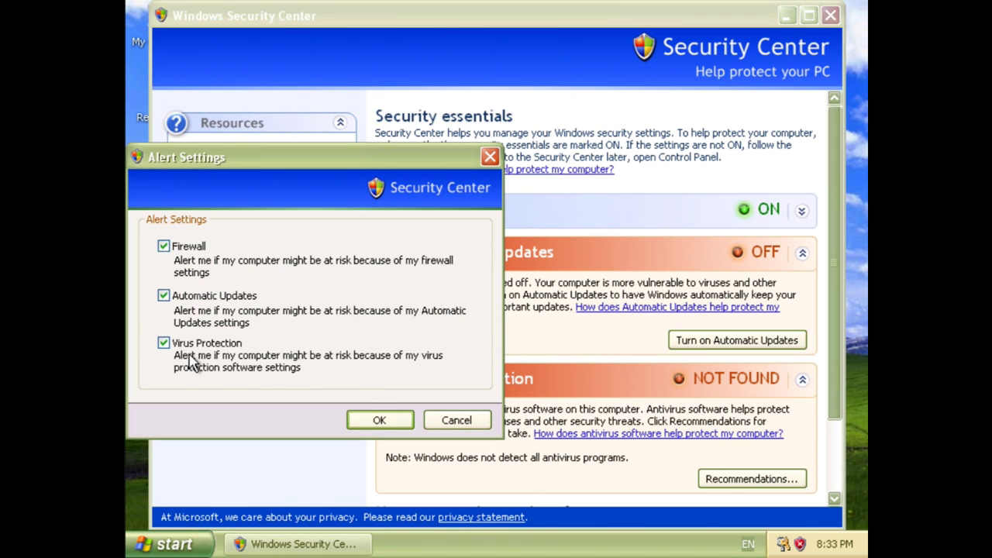
click(163, 342)
click(164, 295)
click(196, 258)
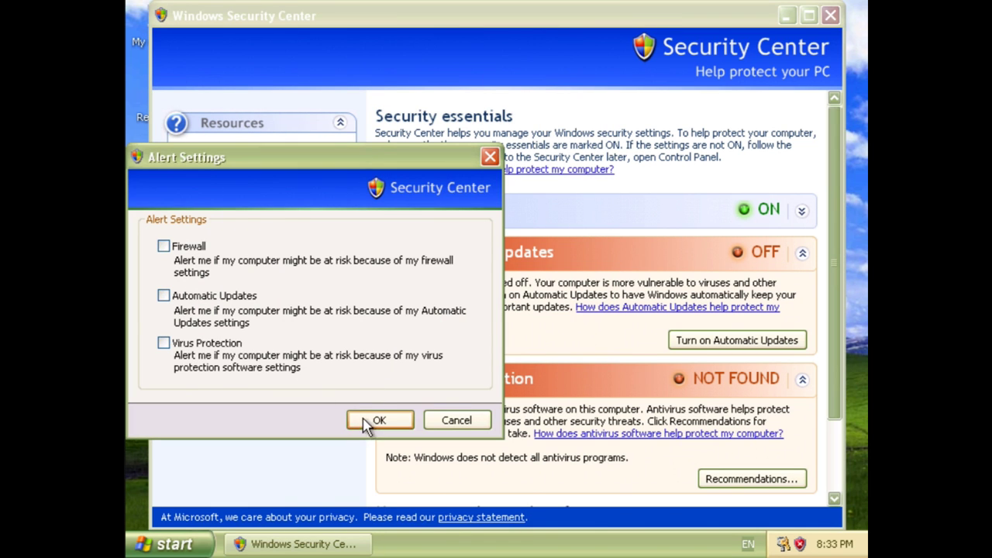
click(379, 420)
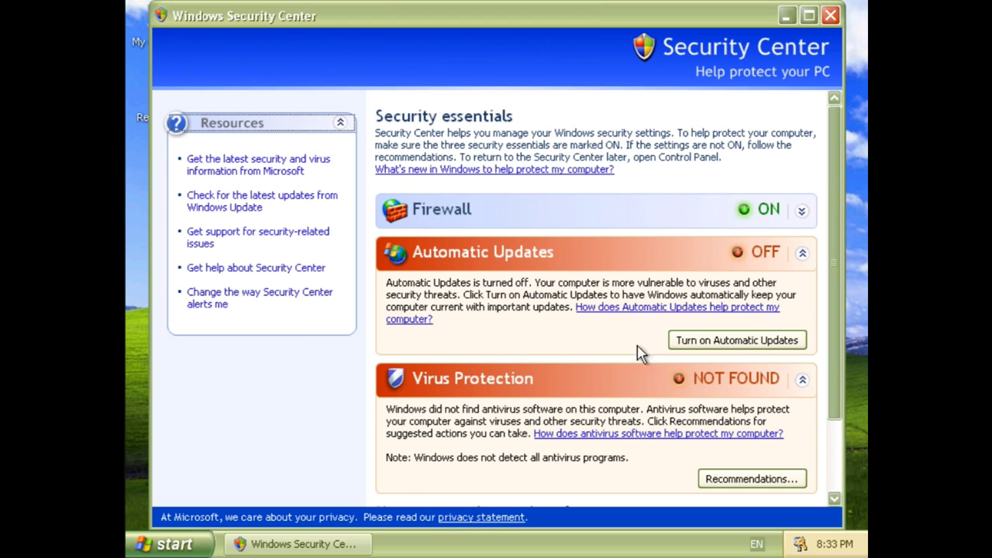
click(829, 19)
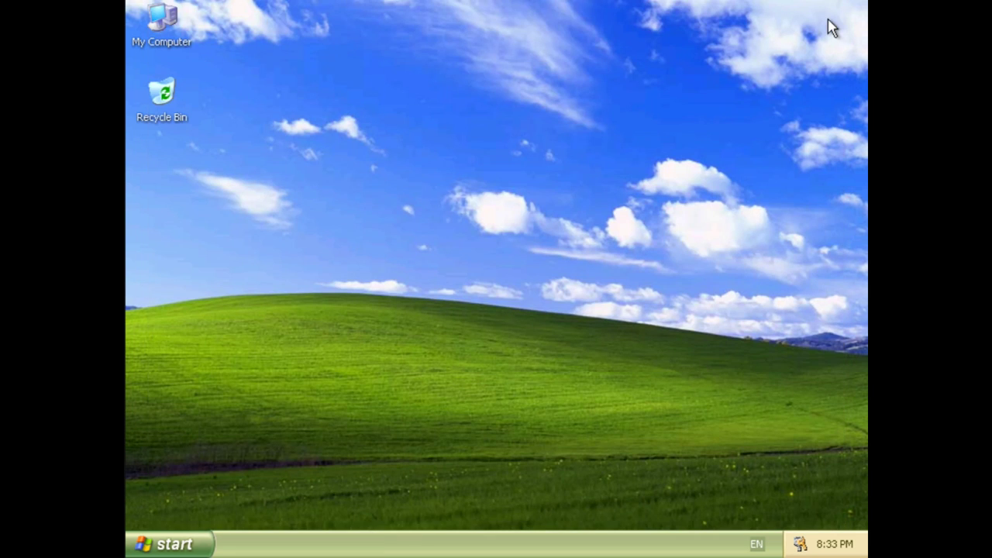
Check the Windows Product Activation window and close it.
mouse_move(799, 541)
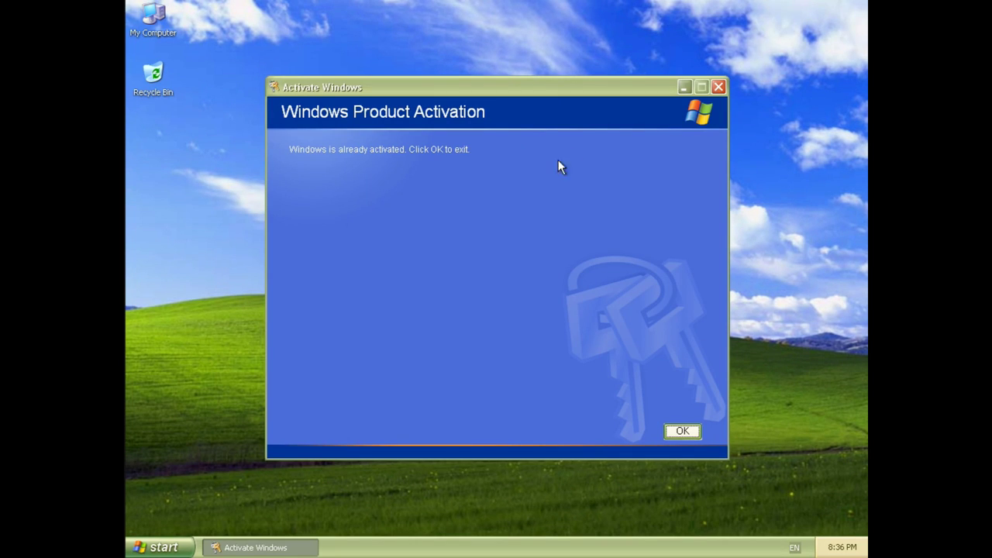
click(719, 87)
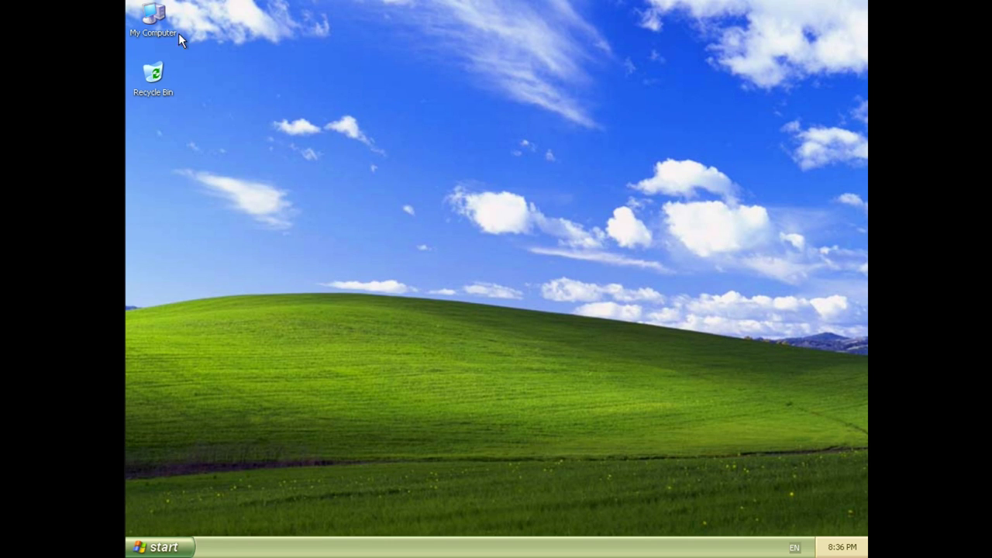
Open Device Manager from the My Computer properties, enlarge its window and review the entries under Other devices.
right_click(162, 23)
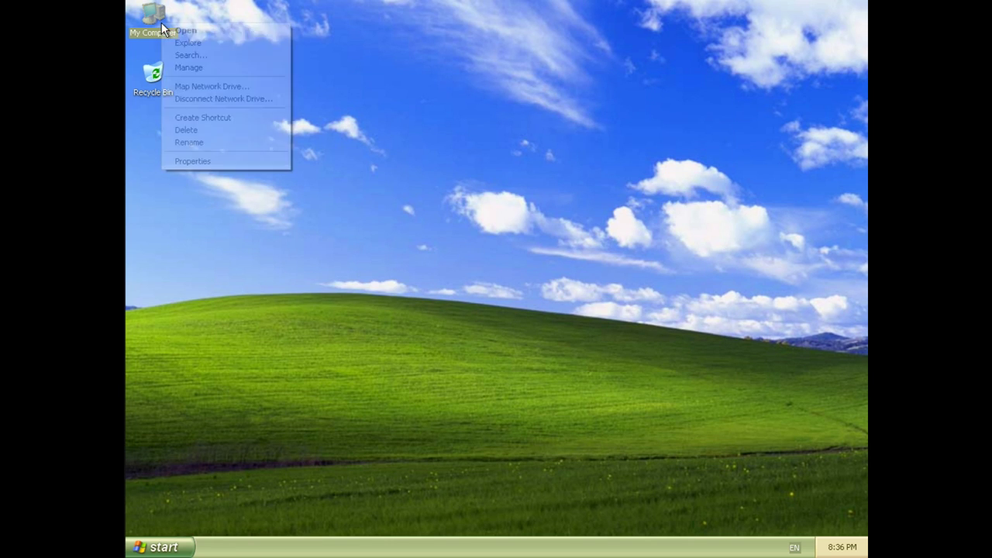
click(190, 162)
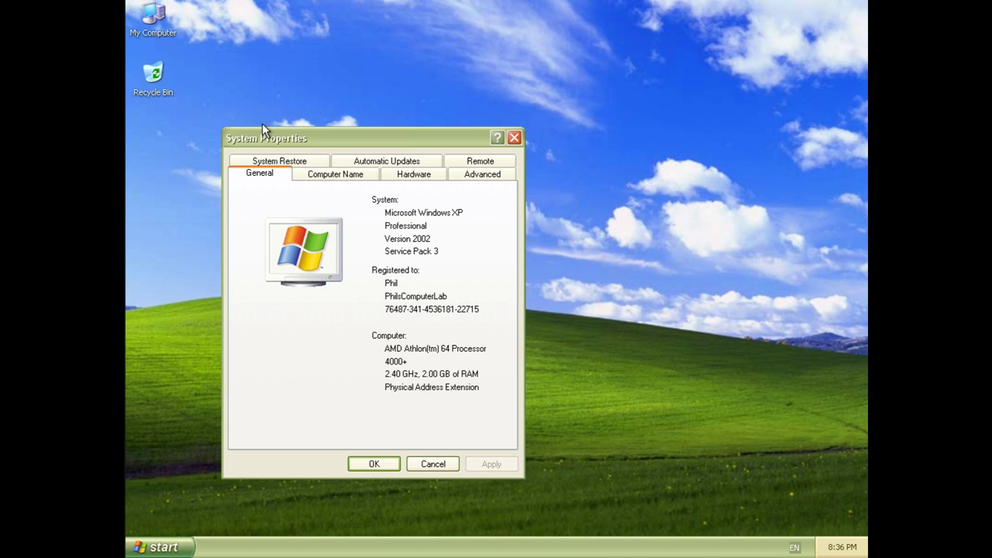
click(392, 172)
click(406, 252)
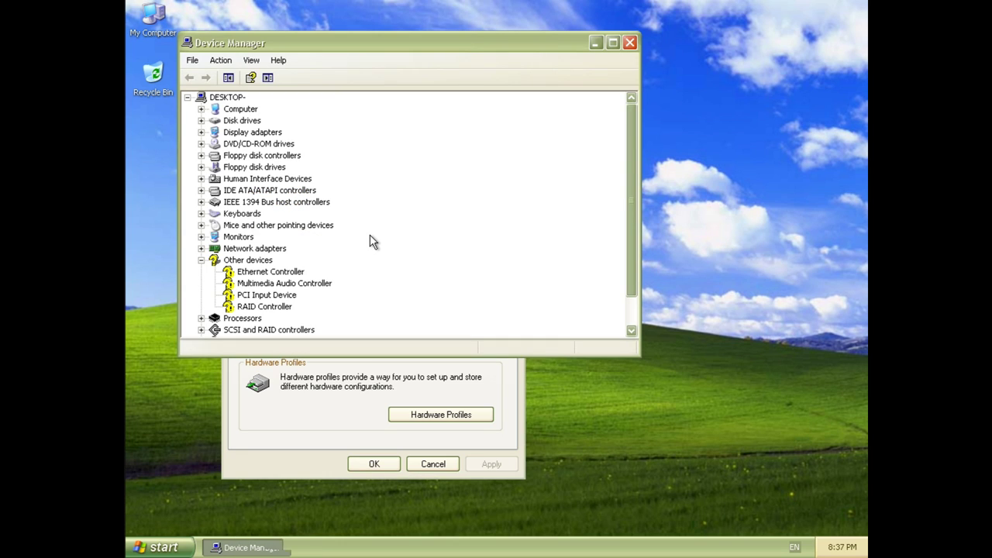
click(286, 275)
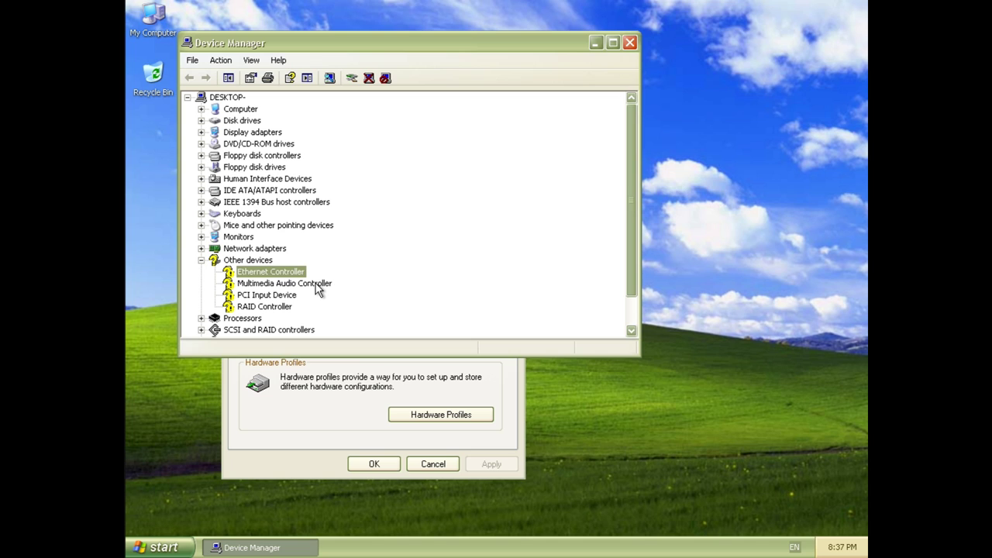
click(314, 285)
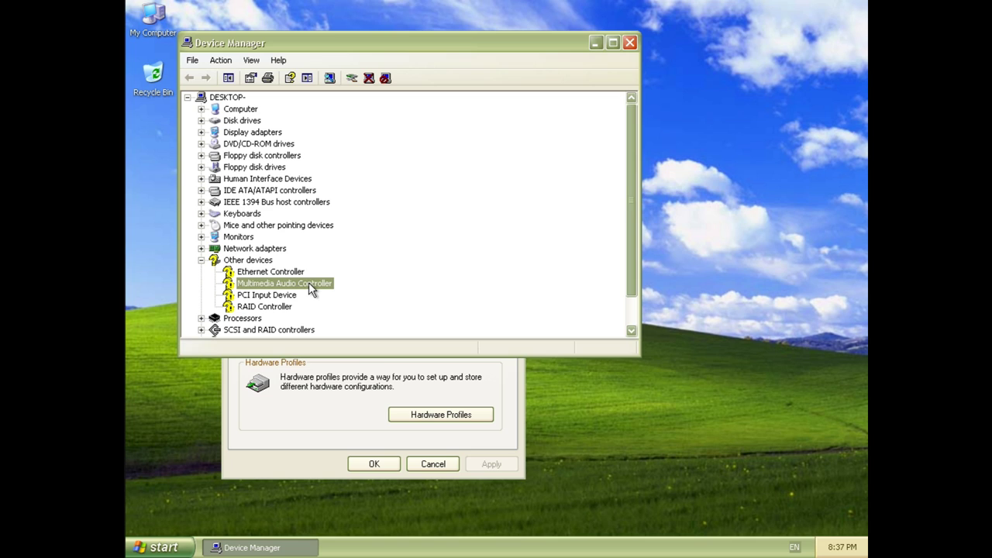
click(283, 308)
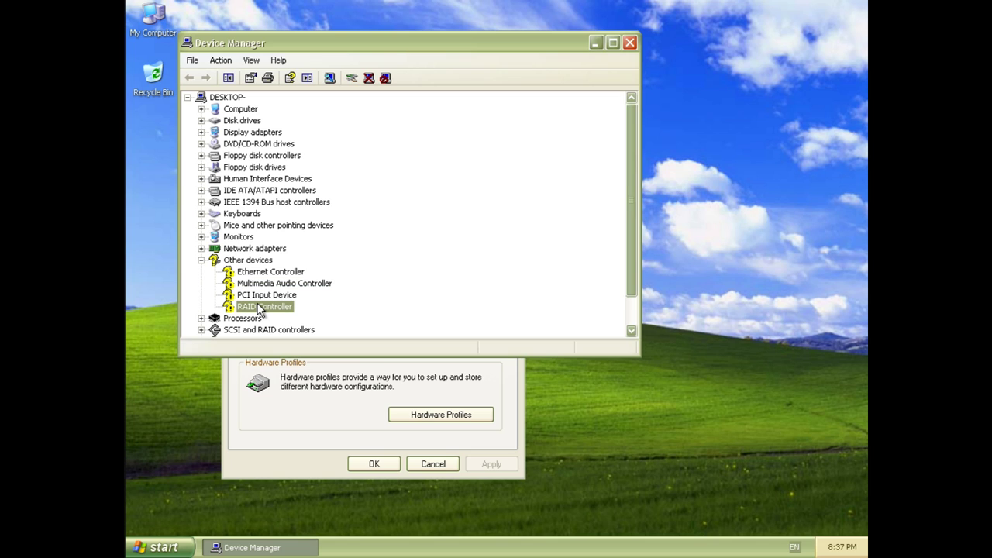
click(270, 295)
drag(638, 356, 719, 512)
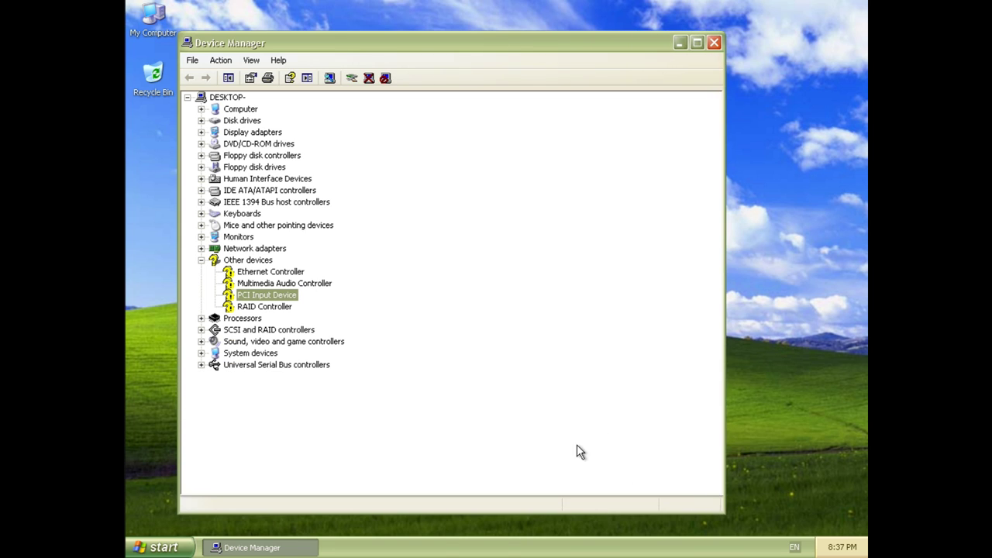
Expand SCSI and RAID controllers and compare the Silicon Image SiI 3512 SATARaid Controller with the RAID Controller under Other devices.
click(271, 308)
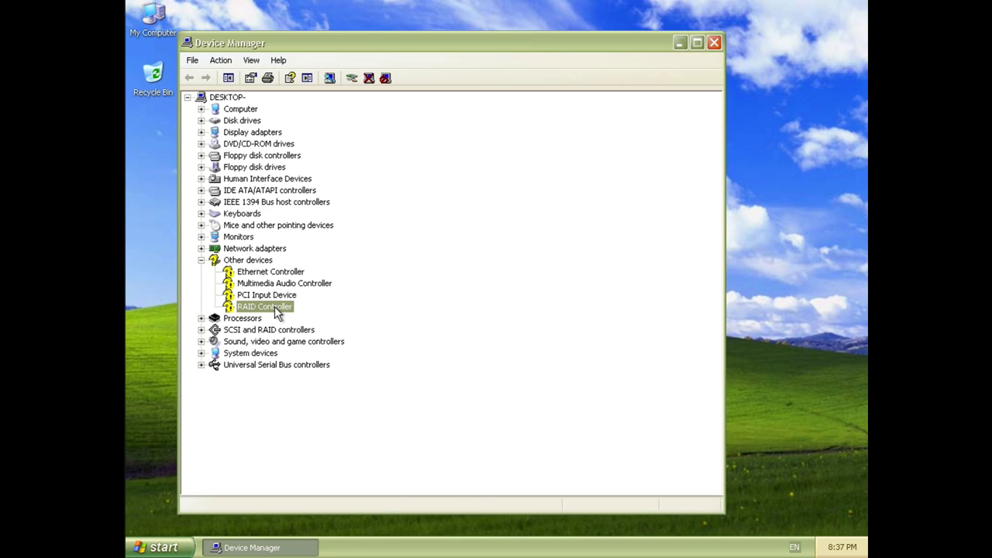
click(200, 330)
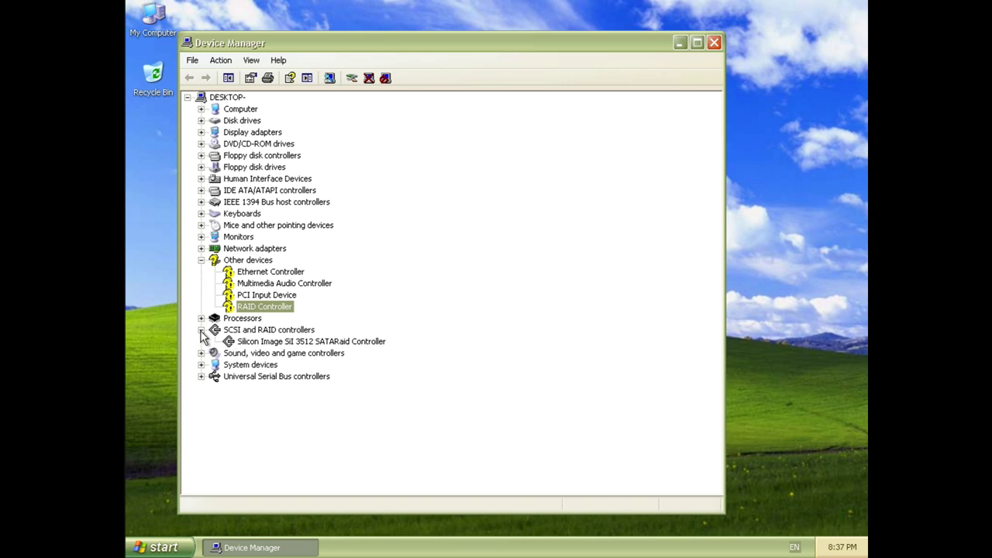
click(269, 342)
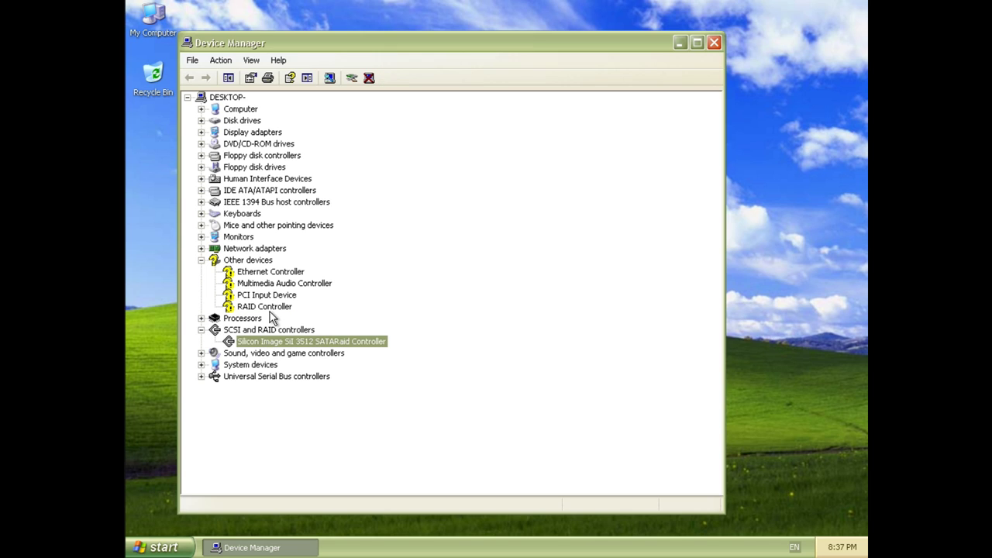
click(269, 307)
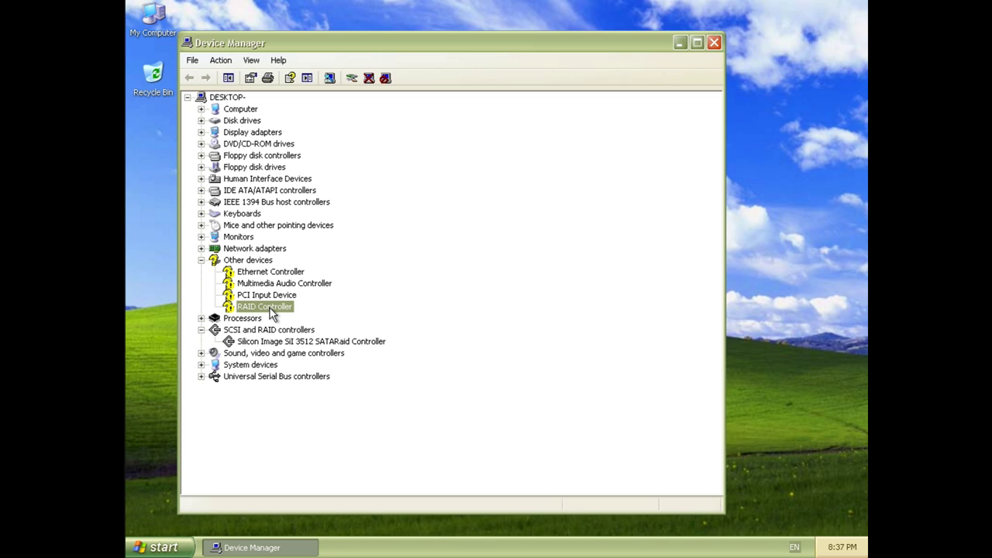
Inspect the driver version and file details of the NVIDIA GeForce3 Ti 500 display adapter, closing Device Manager and System Properties when done.
click(200, 132)
double_click(277, 144)
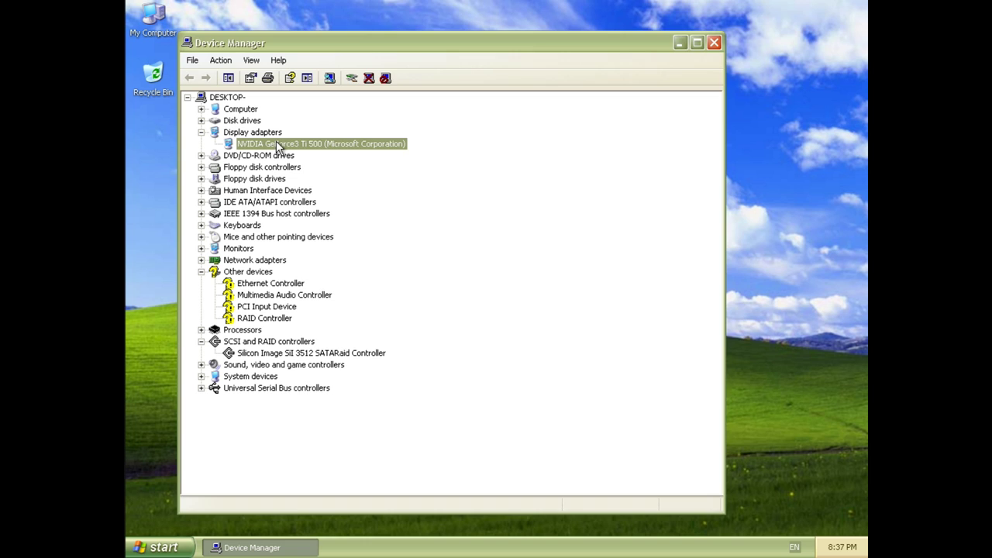
click(367, 142)
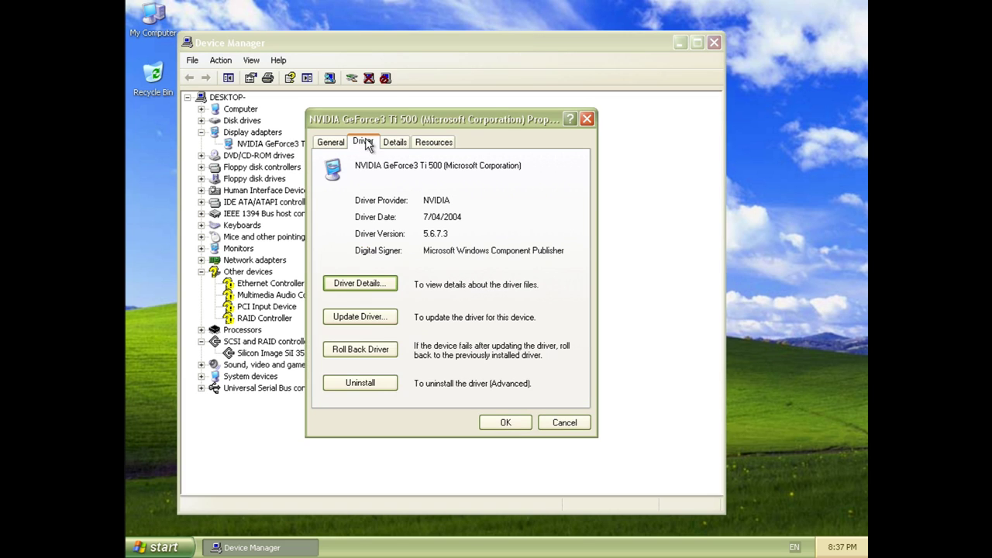
click(370, 283)
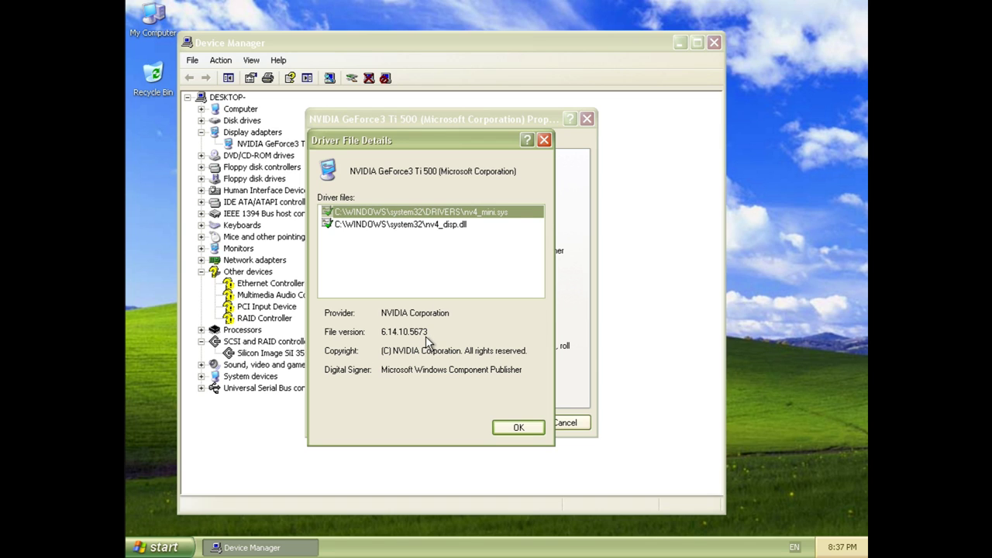
click(531, 428)
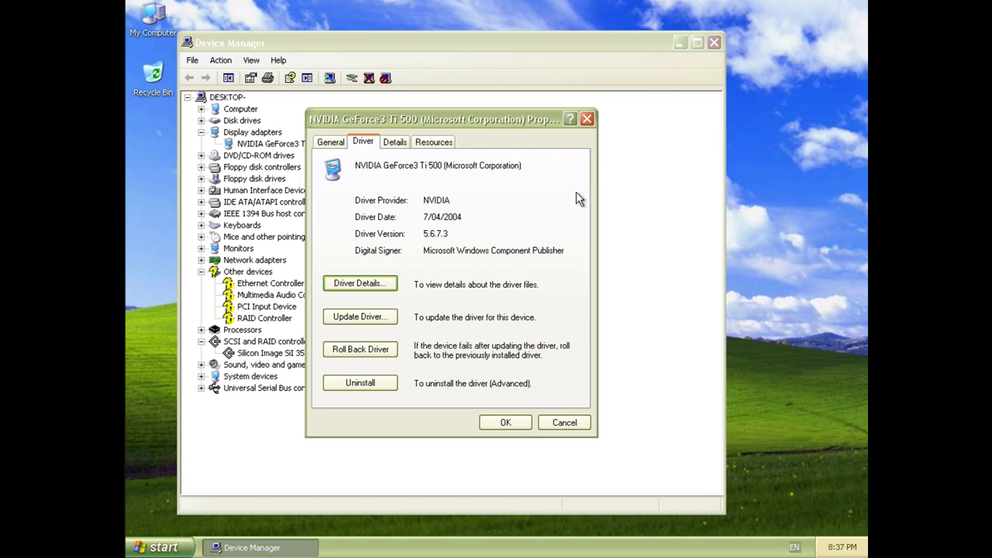
click(587, 119)
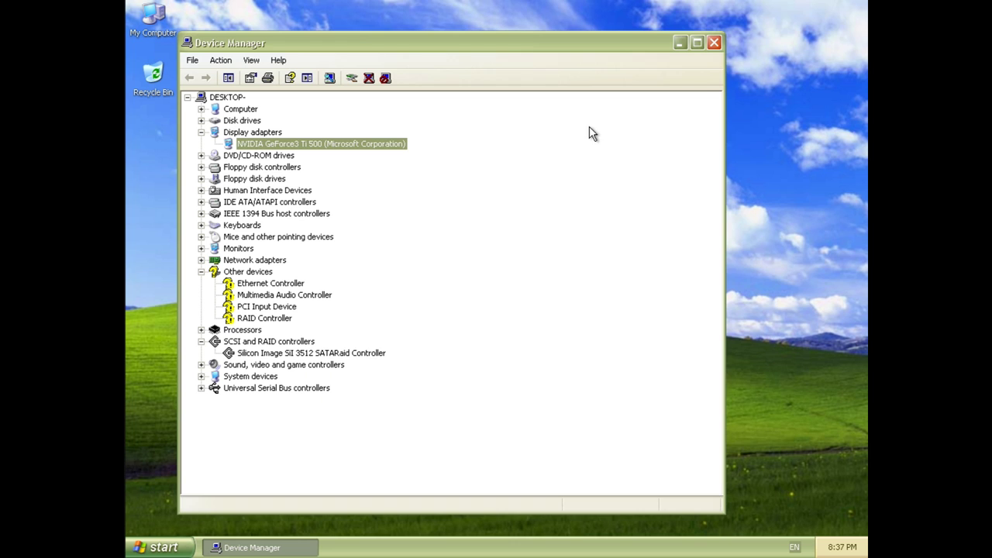
click(714, 42)
click(439, 465)
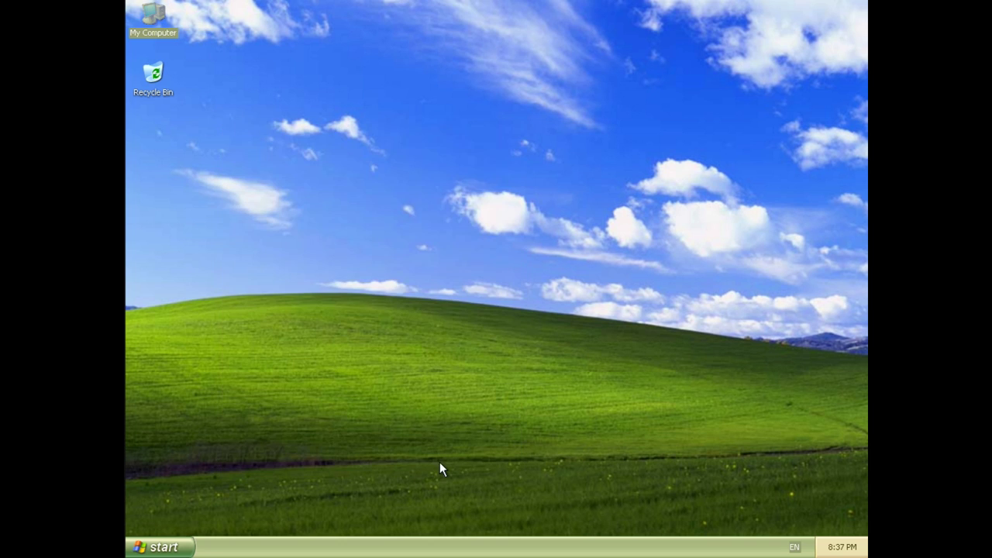
Check the display adapter, screen resolution and color quality in Display Properties, closing it without changes.
right_click(395, 221)
click(411, 307)
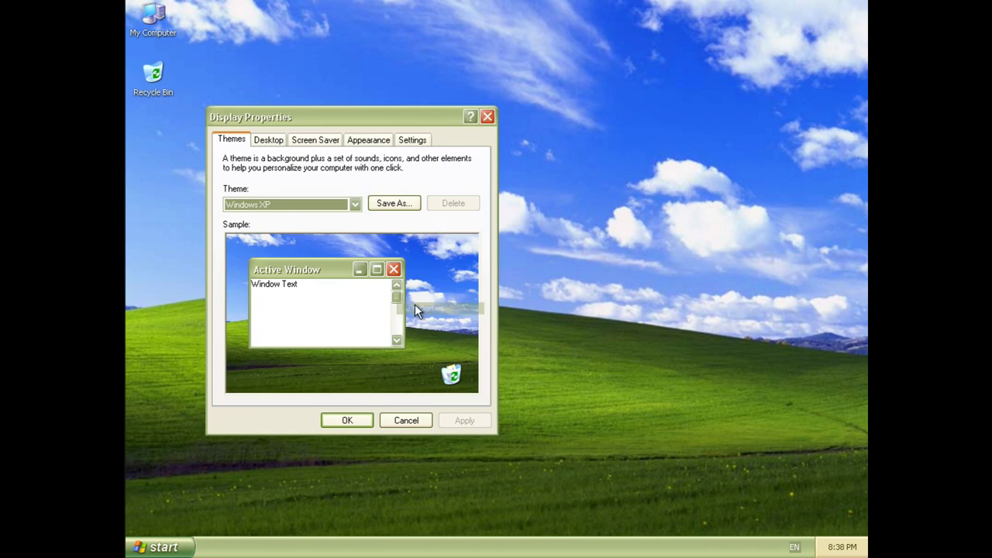
click(414, 141)
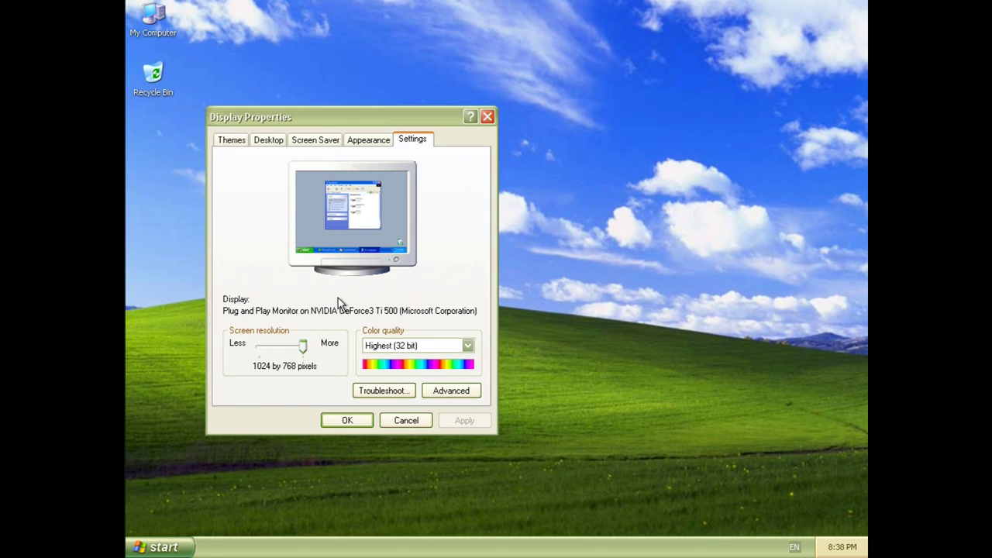
click(406, 420)
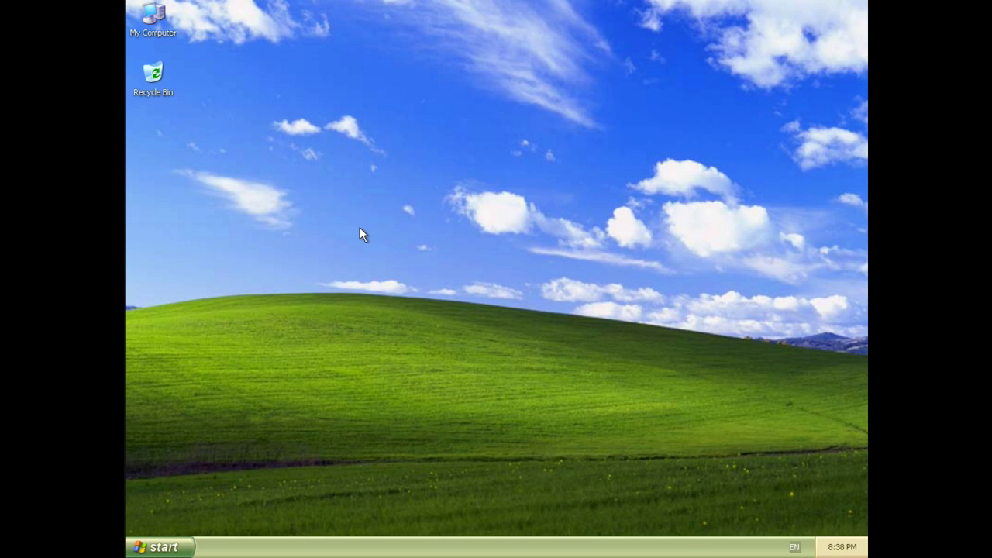
click(155, 540)
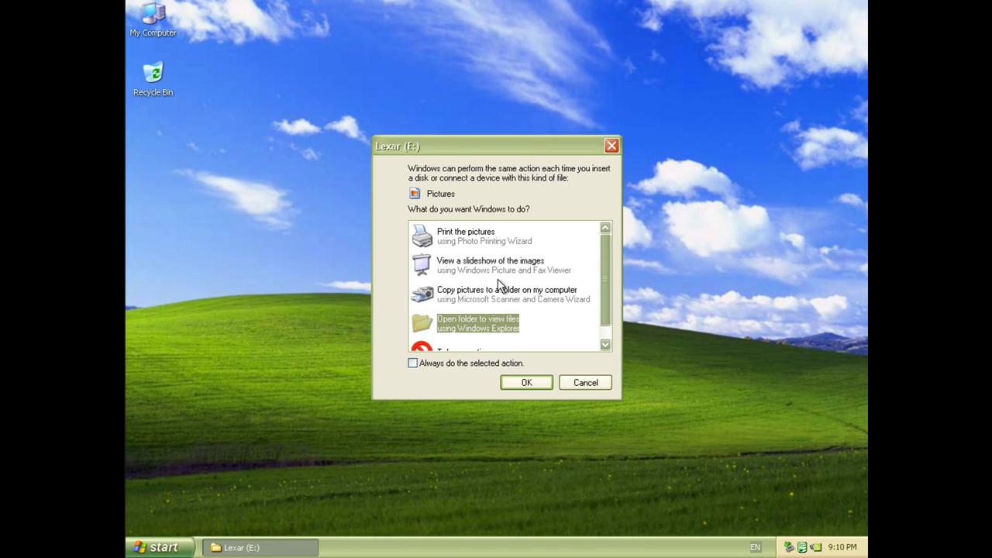
Open the Drivers folder on the Lexar (E:) drive and select the VIA_HyperionPro_V524A folder.
double_click(467, 335)
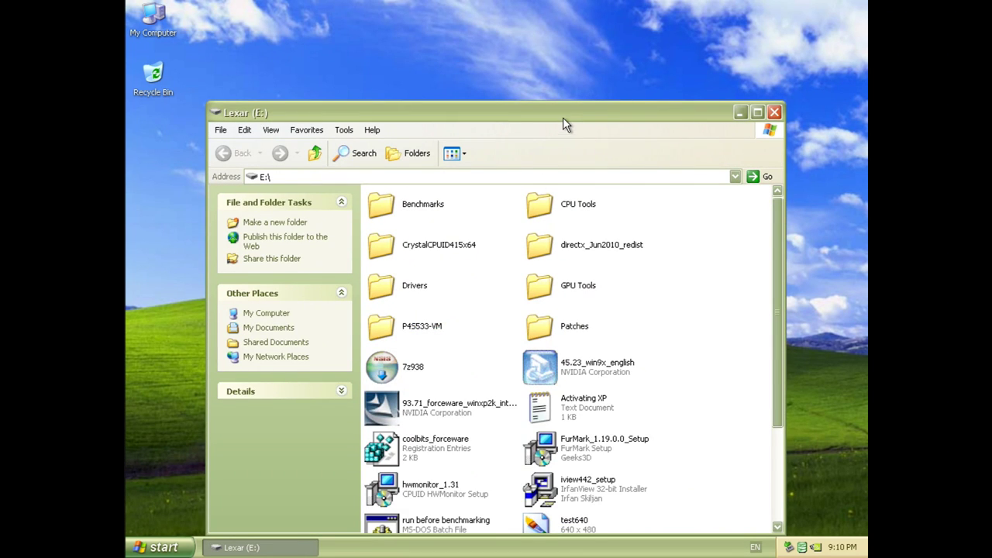
drag(563, 117, 574, 42)
double_click(424, 210)
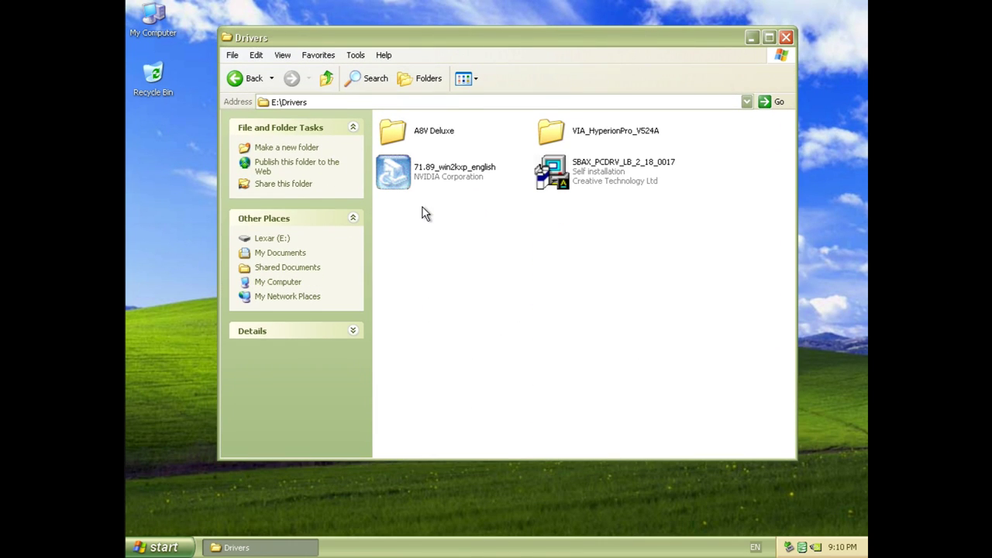
click(590, 131)
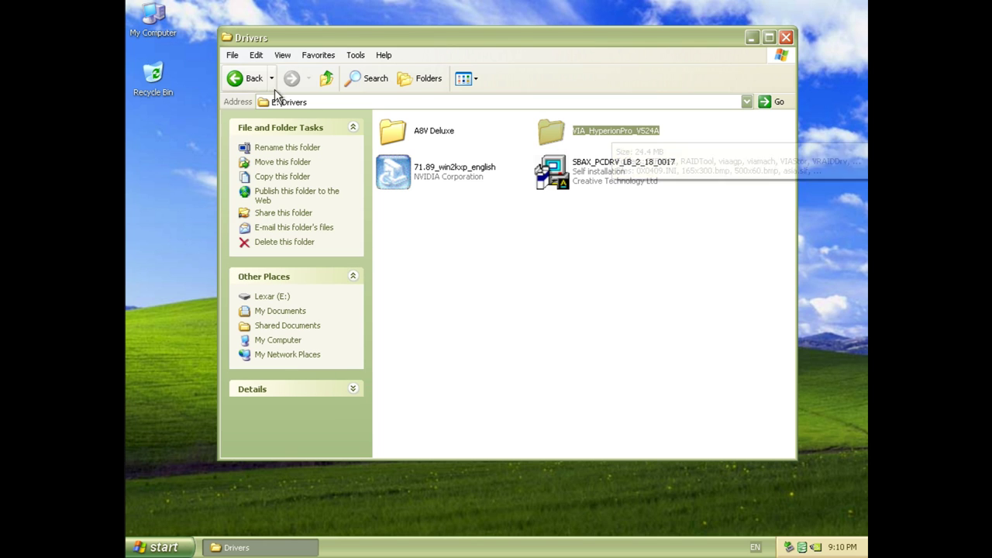
Open Device Manager from the My Computer properties and enlarge its window to show the whole device list.
right_click(172, 19)
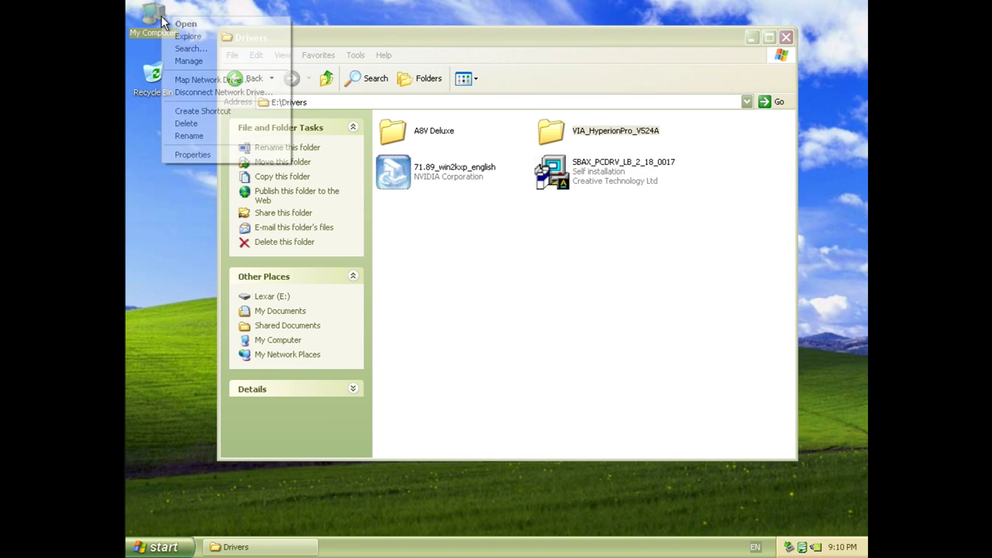
click(193, 154)
click(329, 71)
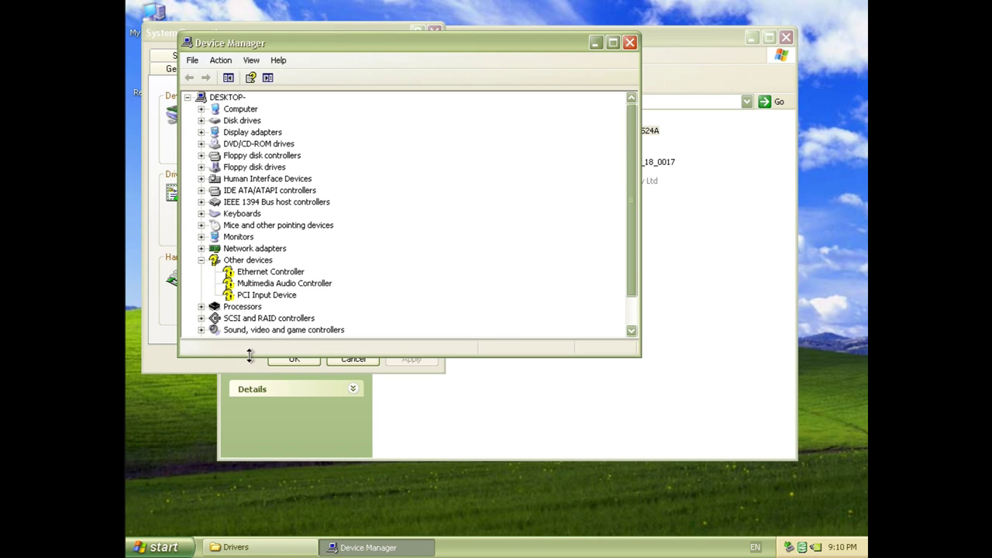
drag(248, 354, 246, 513)
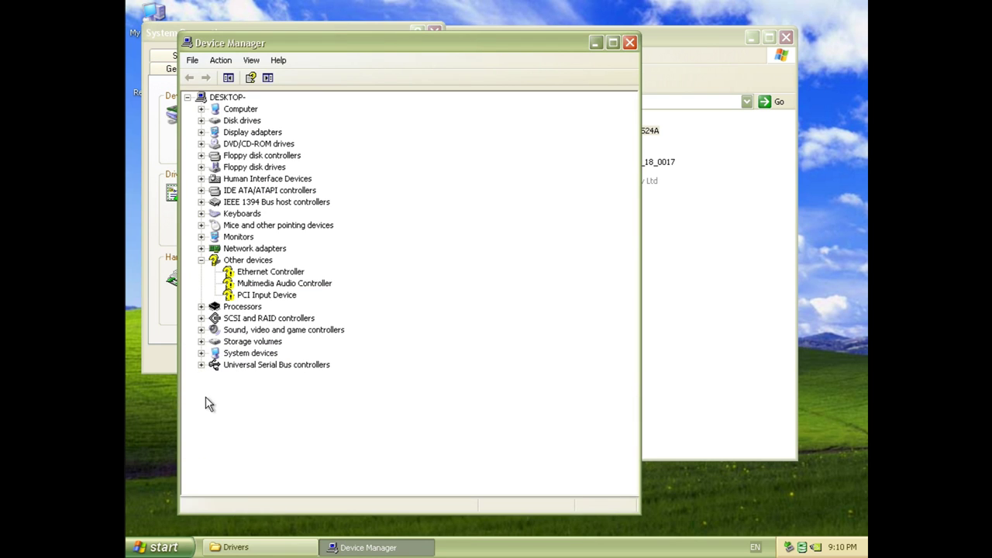
Review the entries under SCSI and RAID controllers and the devices still under Other devices, then close Device Manager.
click(201, 318)
click(253, 341)
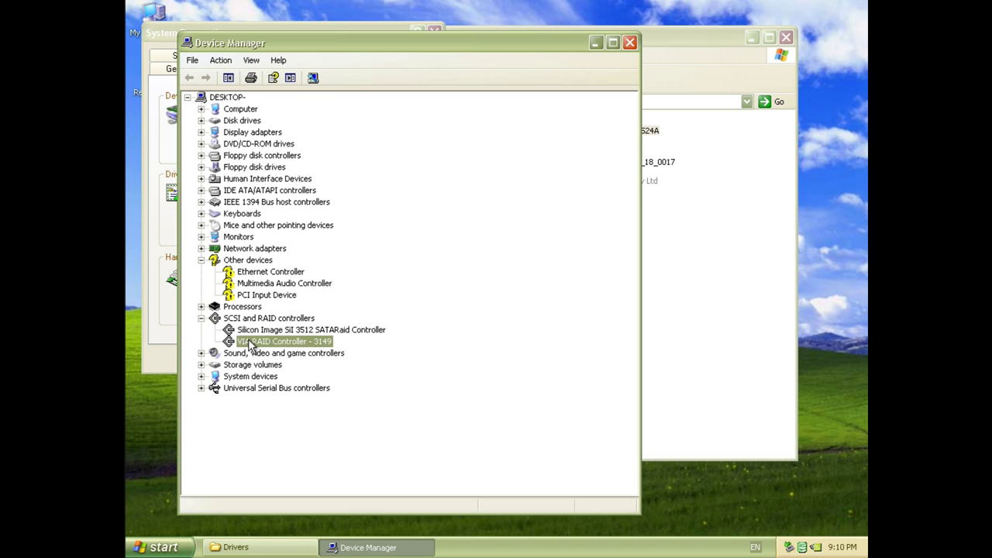
click(292, 331)
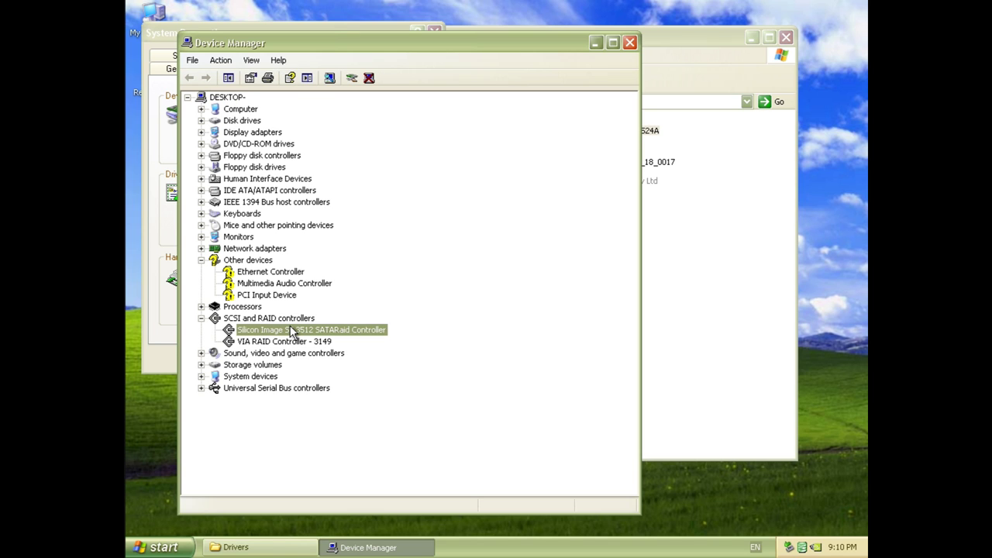
click(265, 285)
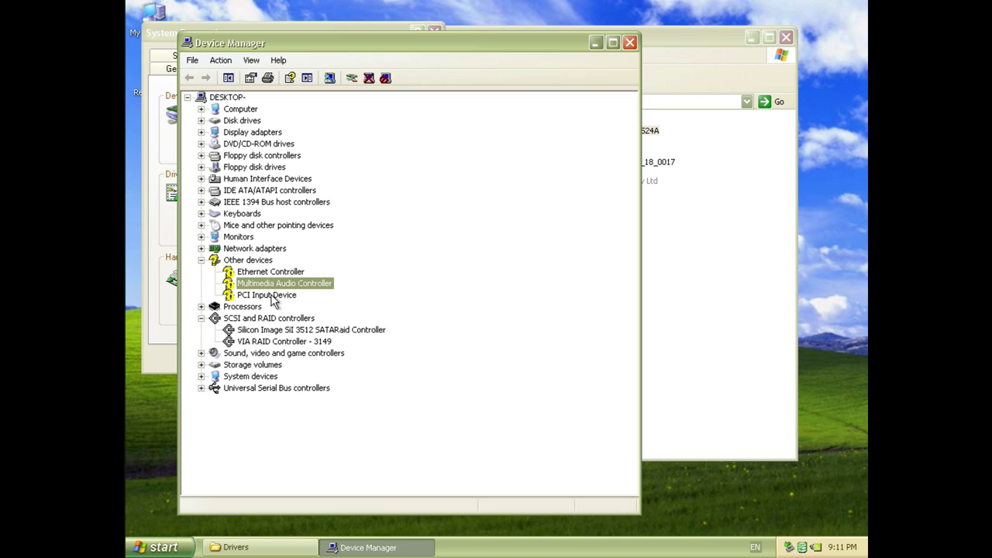
click(266, 298)
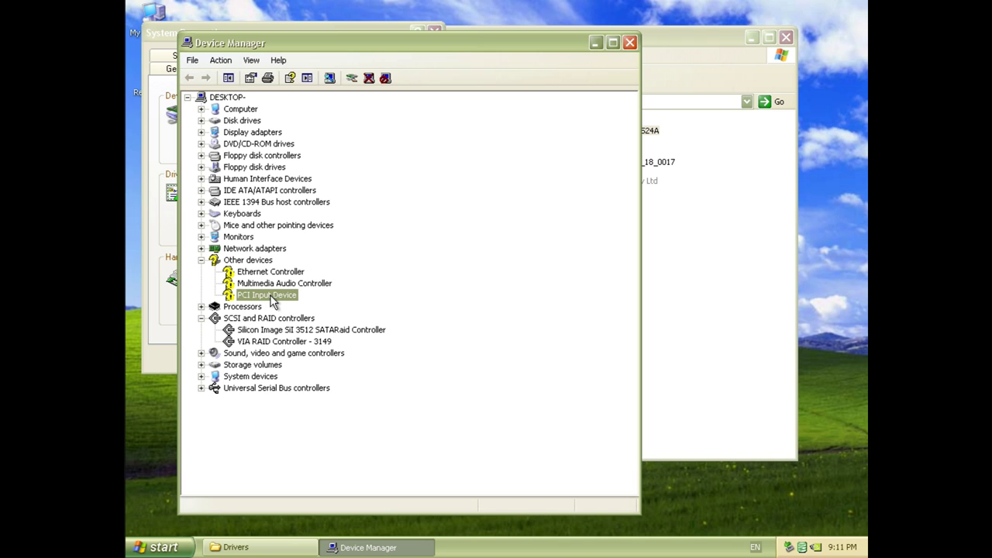
click(631, 44)
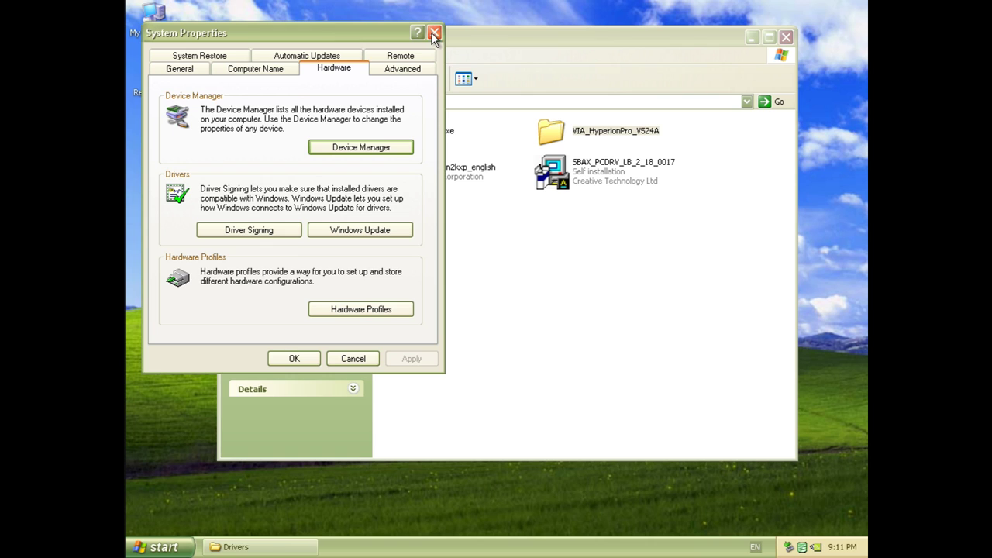
Add the coolbits_forceware entries from the root of Lexar (E:) to the registry, and close the drive and System Properties windows.
click(503, 242)
click(419, 176)
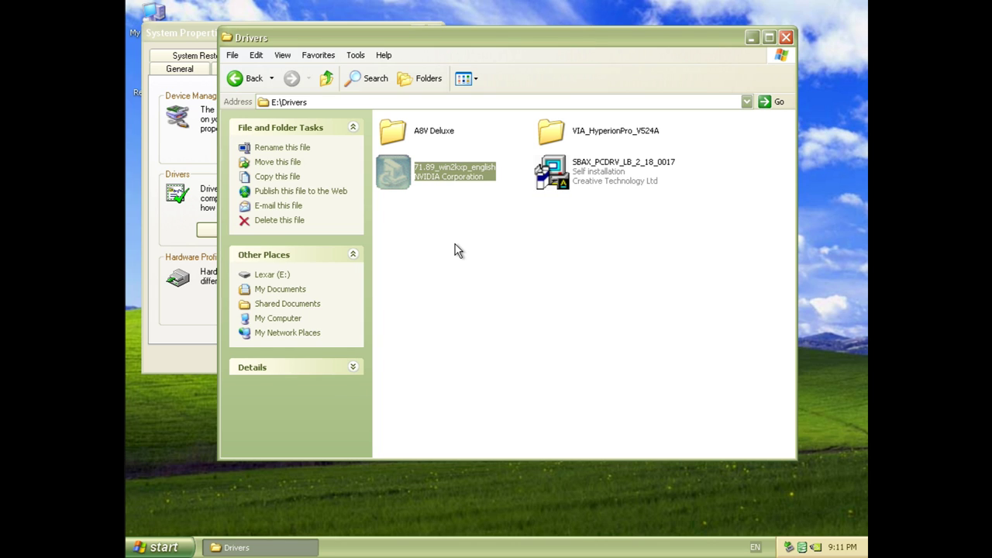
click(326, 78)
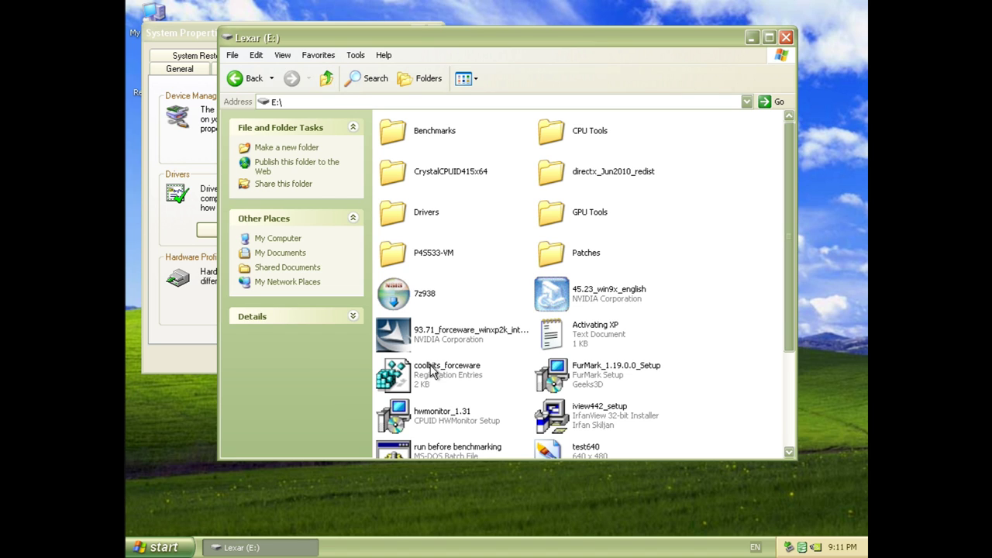
click(432, 372)
double_click(413, 390)
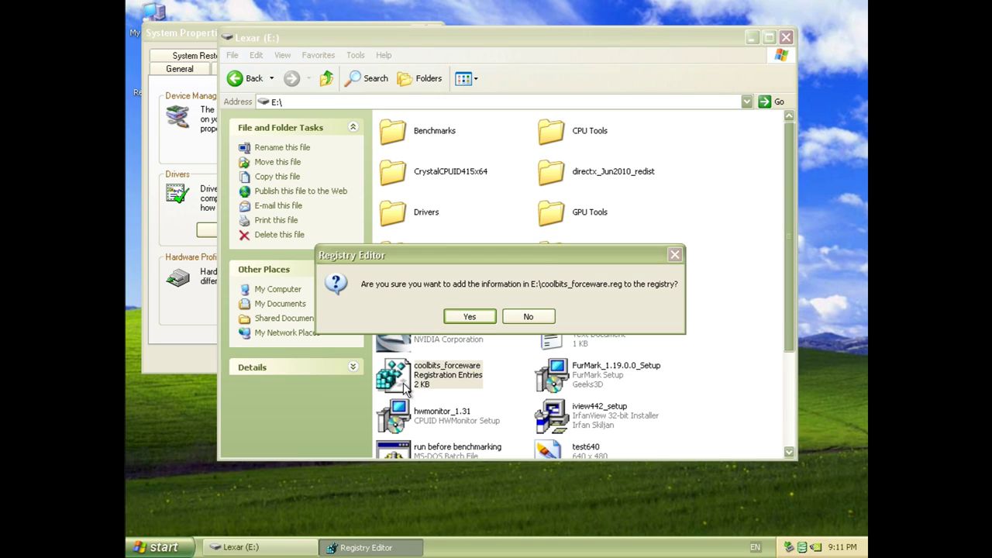
click(468, 314)
click(501, 317)
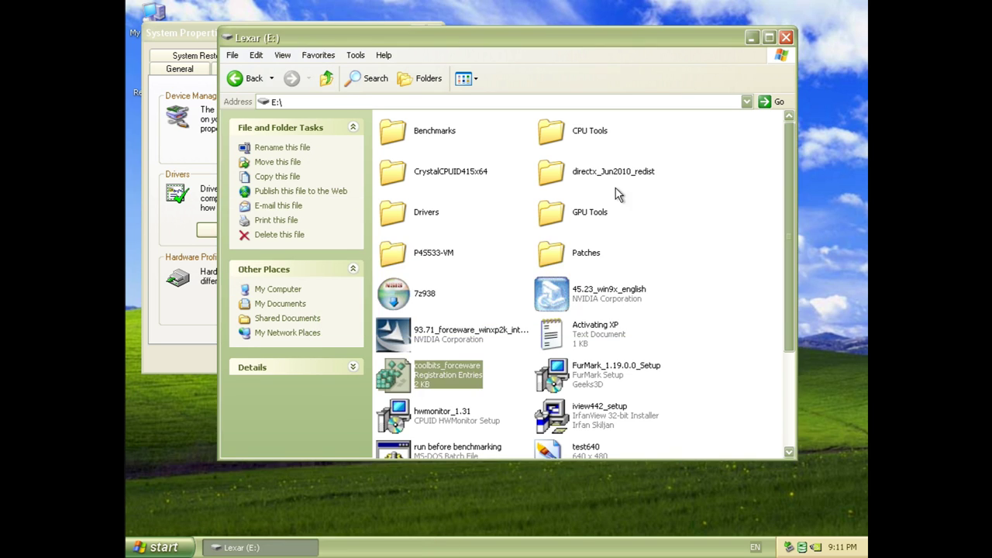
click(783, 40)
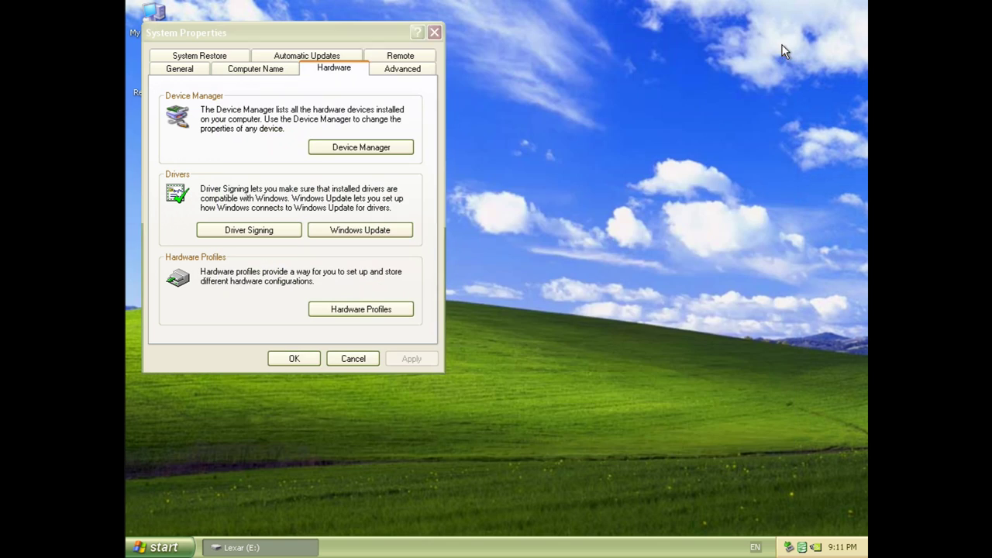
click(438, 32)
Open the NVIDIA GeForce3 Ti 500 display settings from the desktop and move the window toward the middle of the screen.
right_click(441, 137)
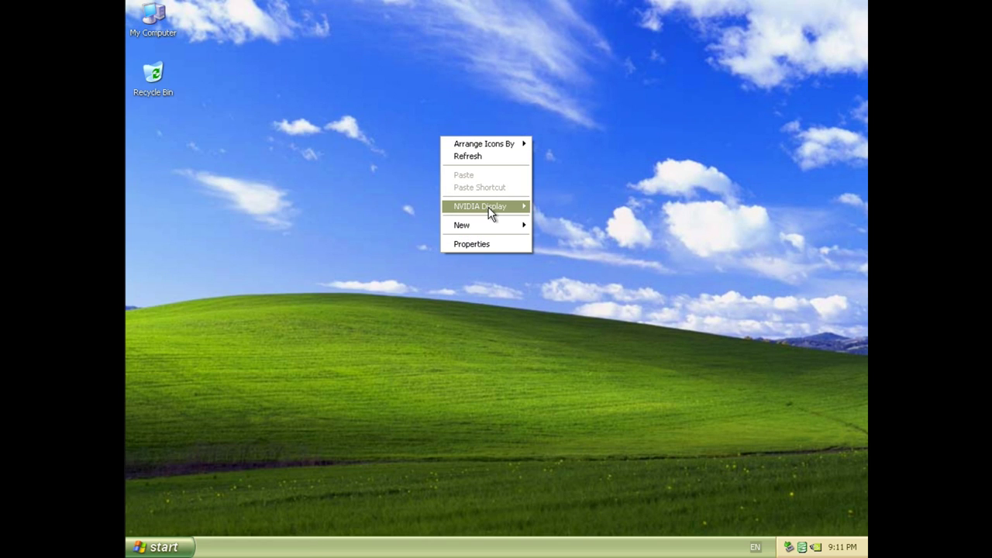
mouse_move(492, 207)
click(566, 207)
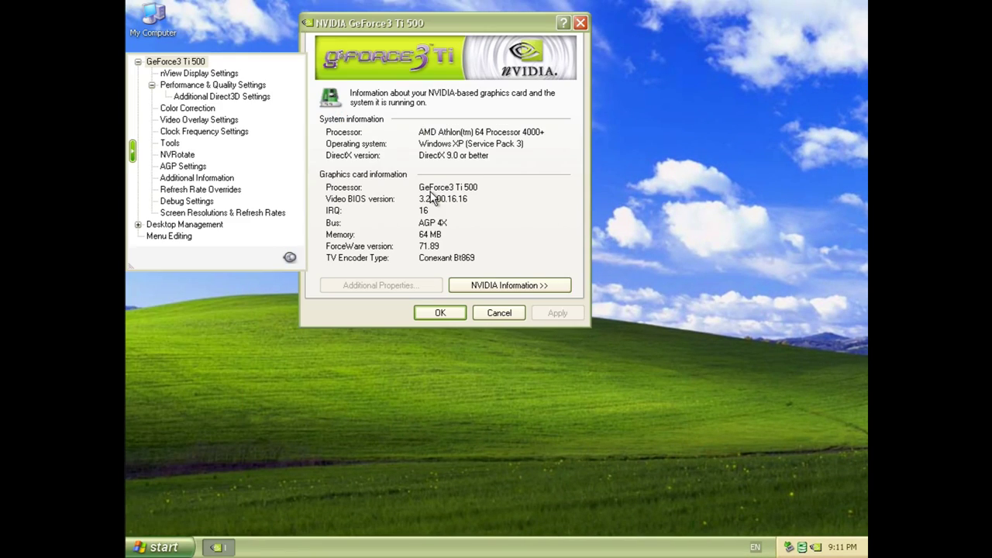
drag(472, 27, 623, 86)
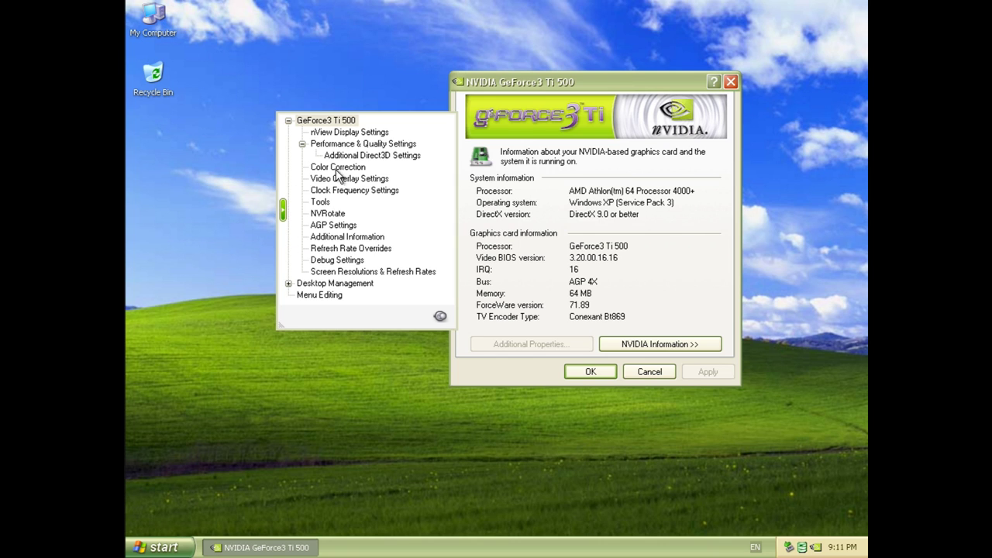
Set Vertical sync to Off instead of application-controlled in the global Performance & Quality driver settings and apply it.
click(345, 145)
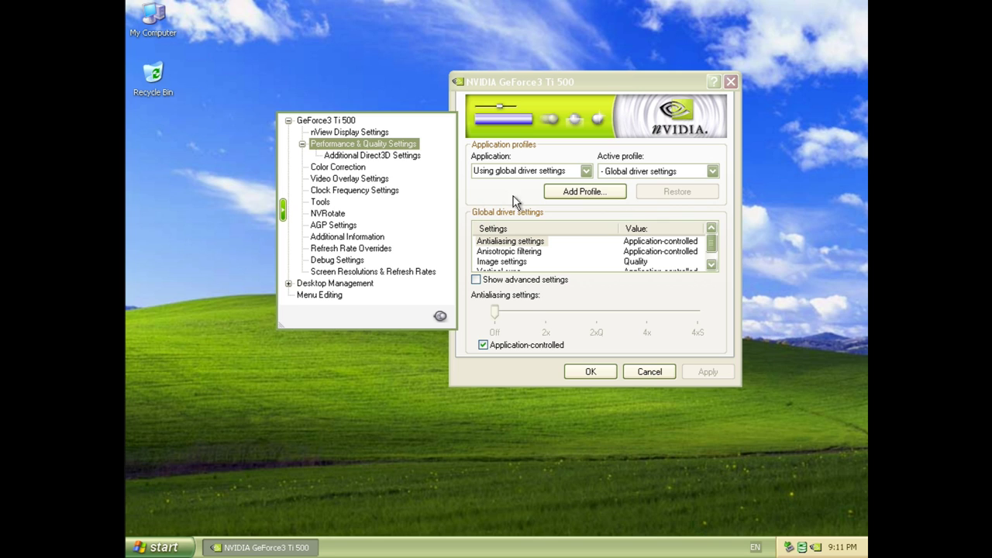
click(711, 266)
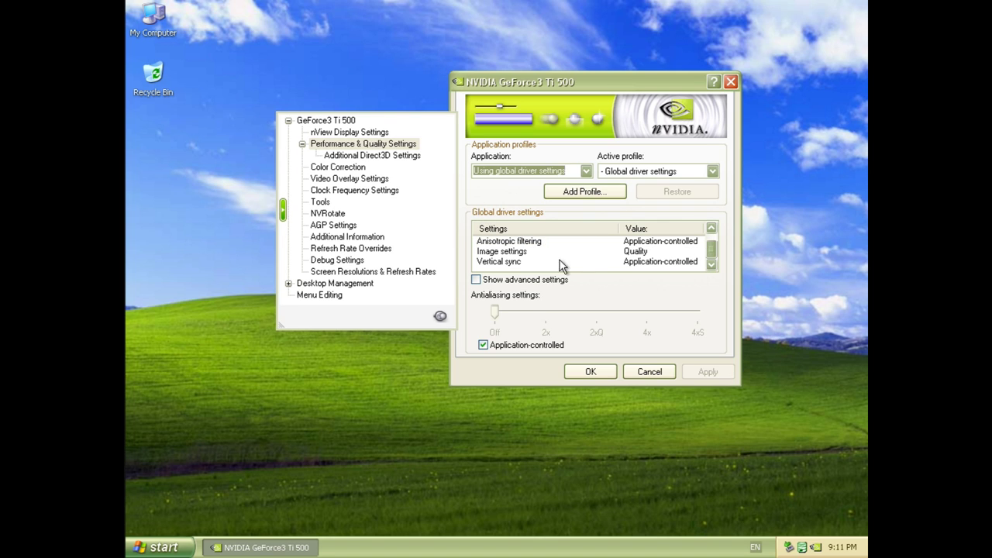
click(519, 264)
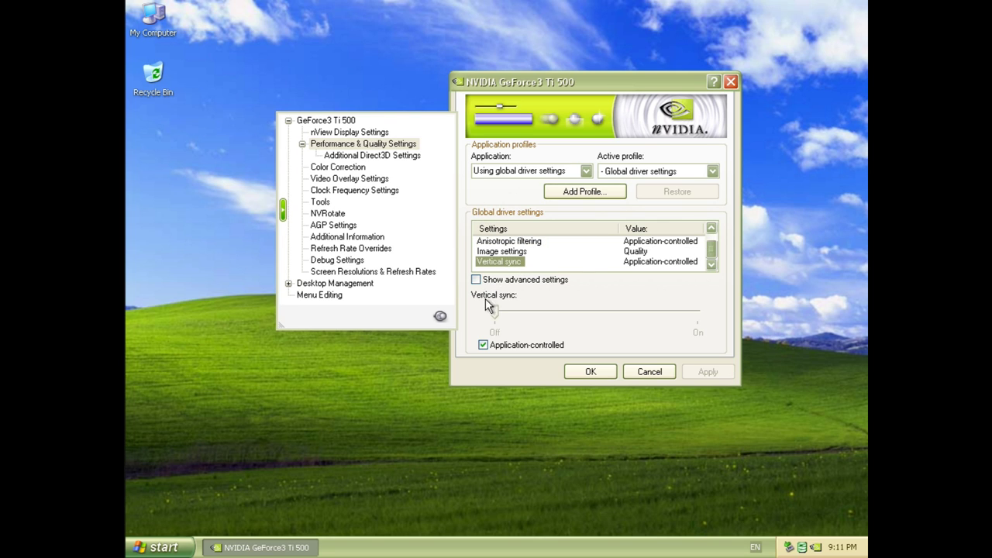
click(484, 345)
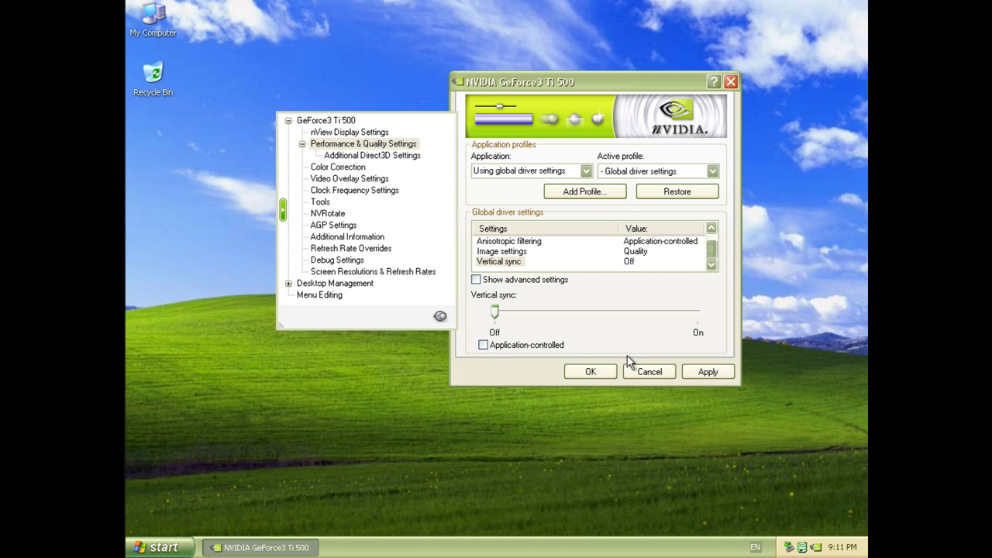
click(696, 371)
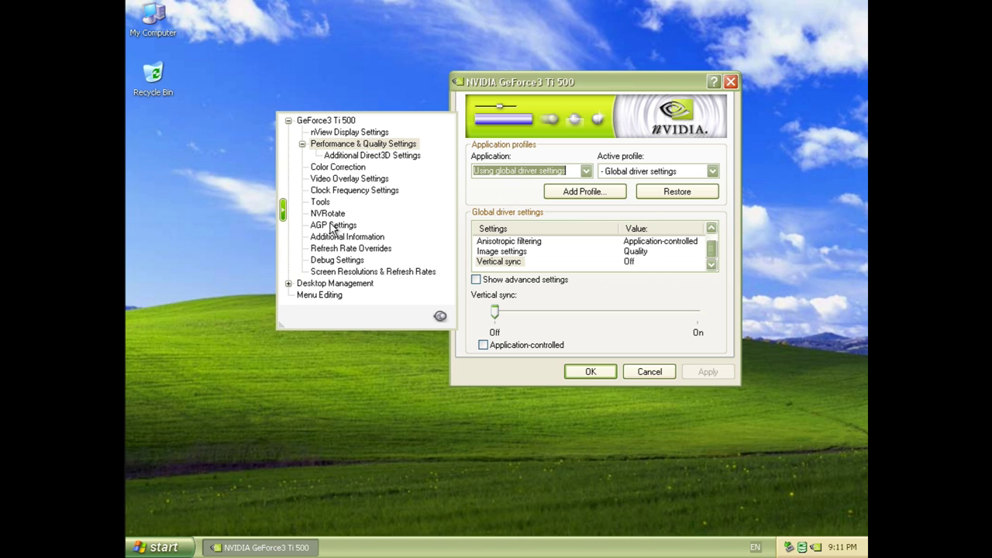
Check the Clock Frequency and Additional Direct3D settings, recheck Performance & Quality Settings, and close the NVIDIA window with OK.
click(344, 193)
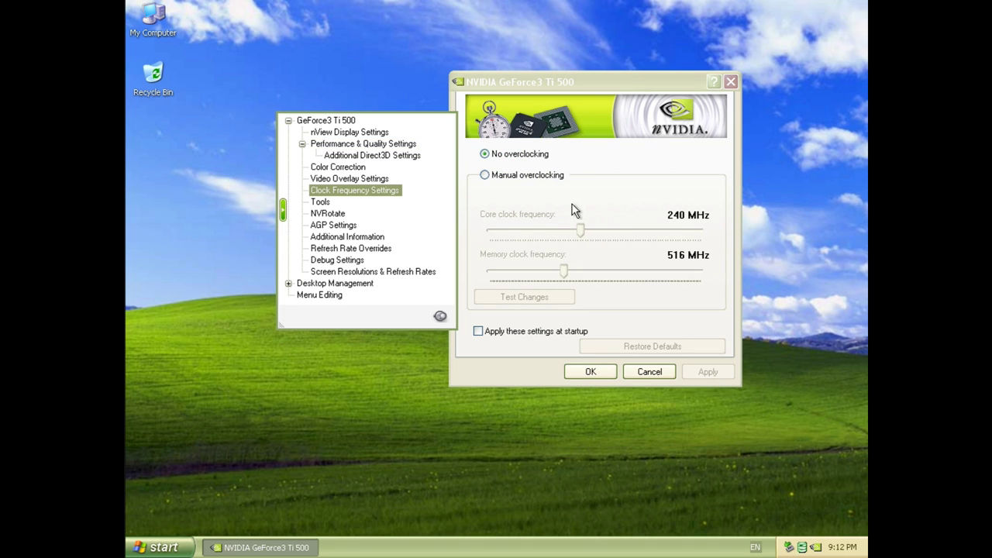
click(348, 157)
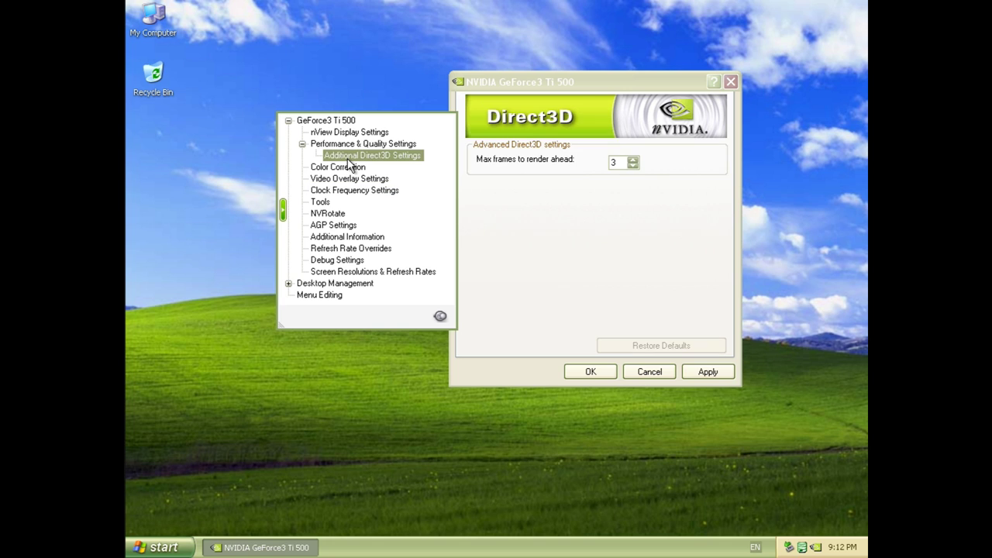
click(352, 146)
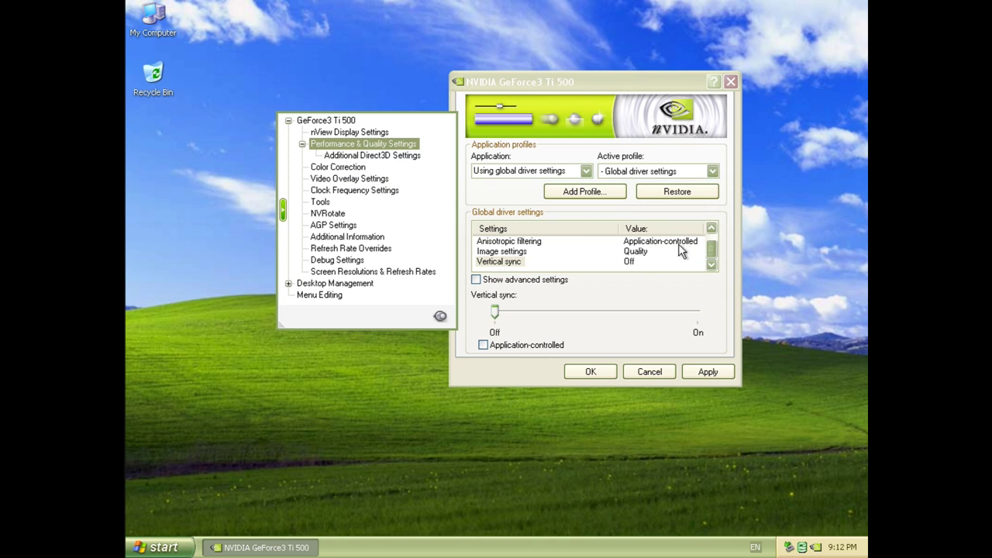
click(588, 369)
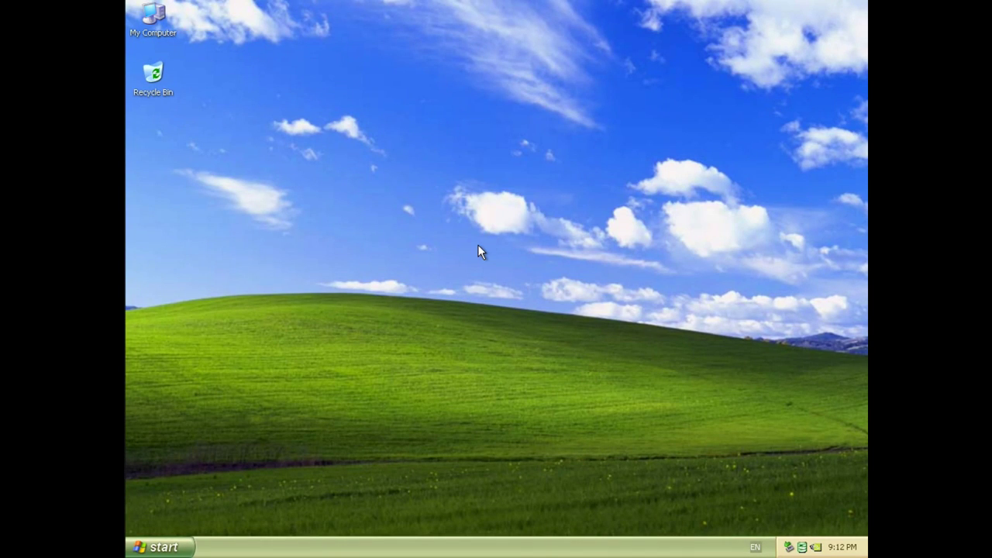
Open My Computer, reposition its window and show the contents of the Lexar (E:) drive.
double_click(153, 28)
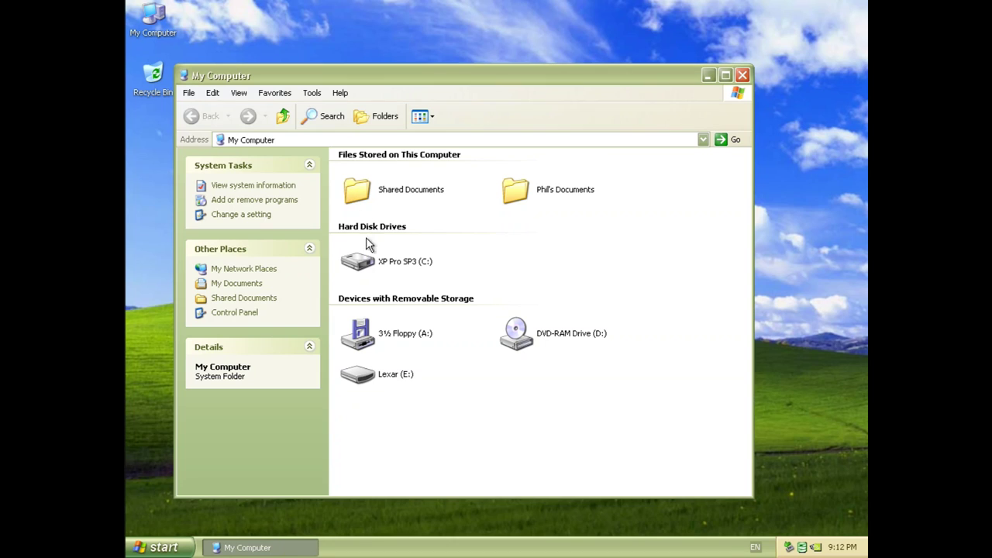
drag(510, 78, 547, 73)
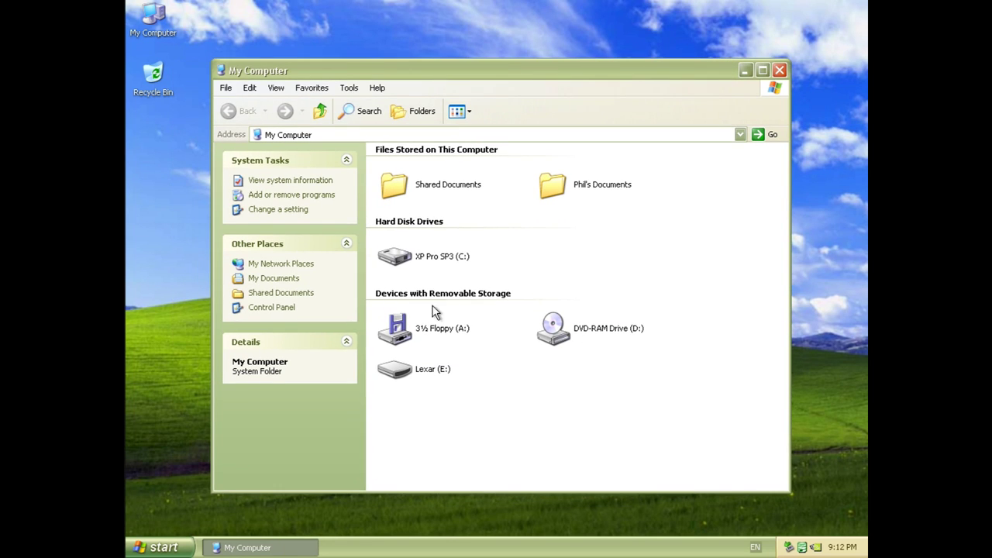
double_click(427, 374)
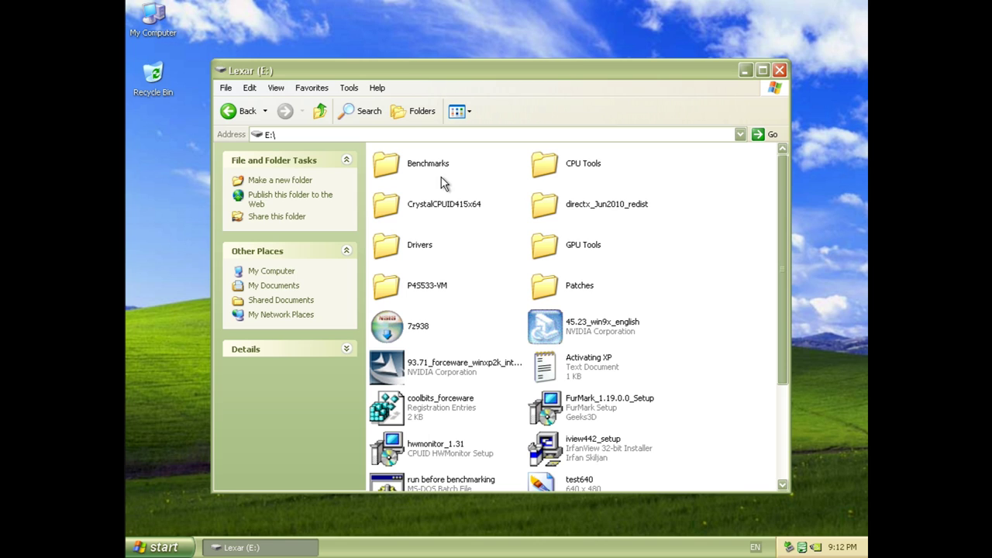
Install the Sound Blaster Audigy driver SBAX_PCDRV_LB_2_18_0017 from the Drivers folder in English, and cancel Creative Software AutoUpdate.
double_click(414, 246)
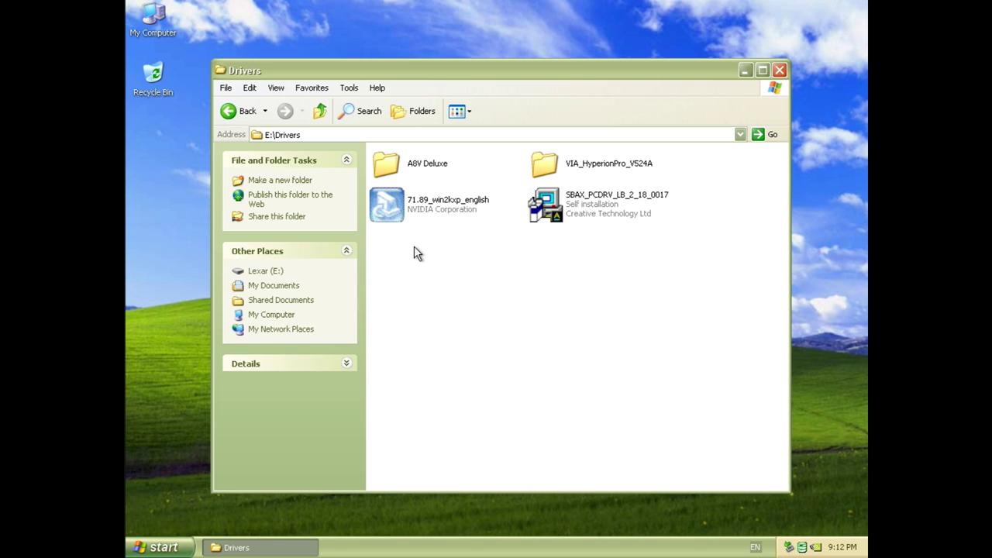
click(553, 209)
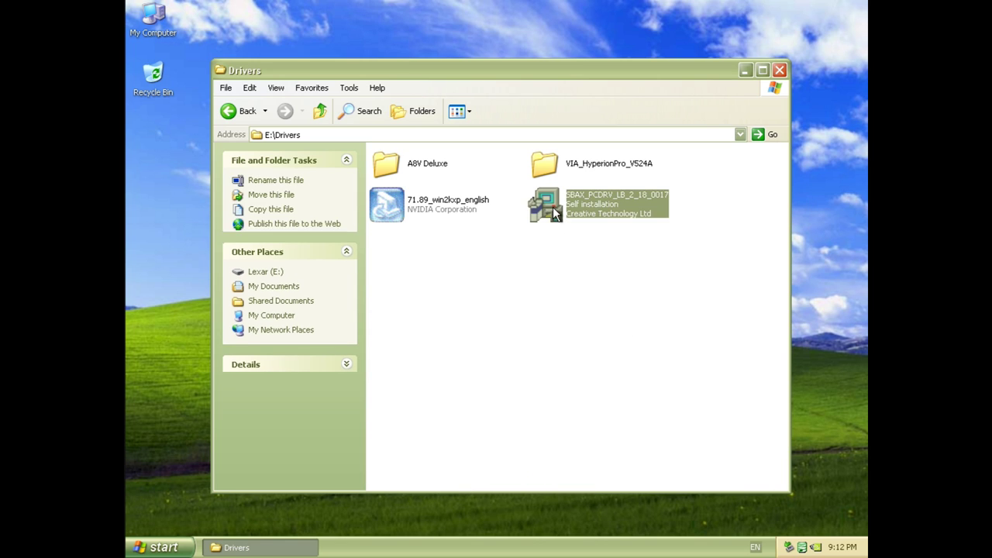
double_click(553, 207)
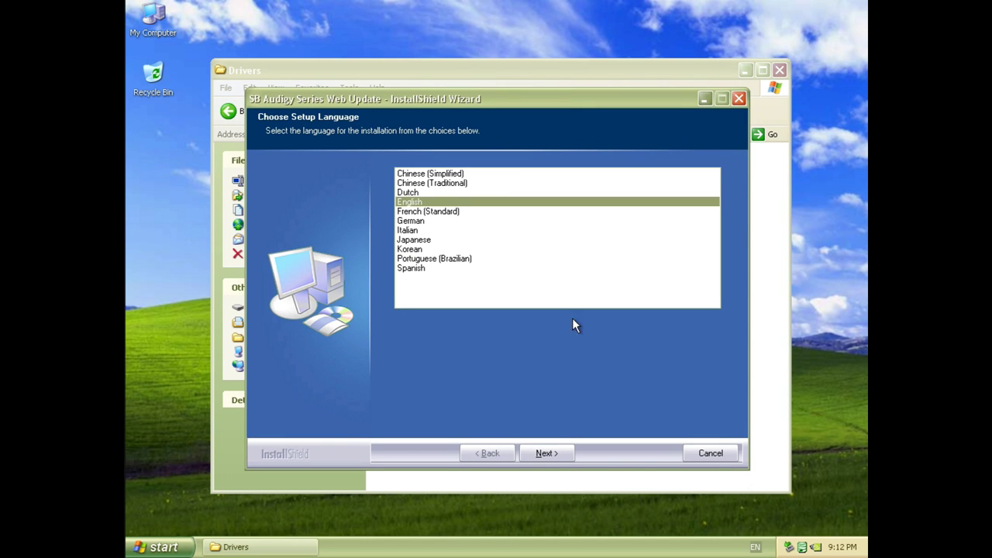
click(545, 454)
click(481, 324)
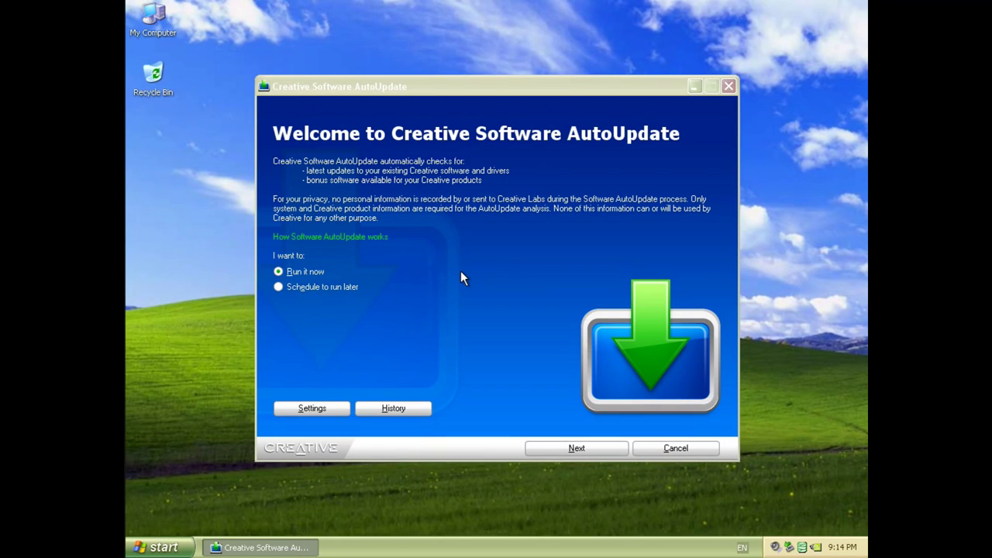
click(659, 446)
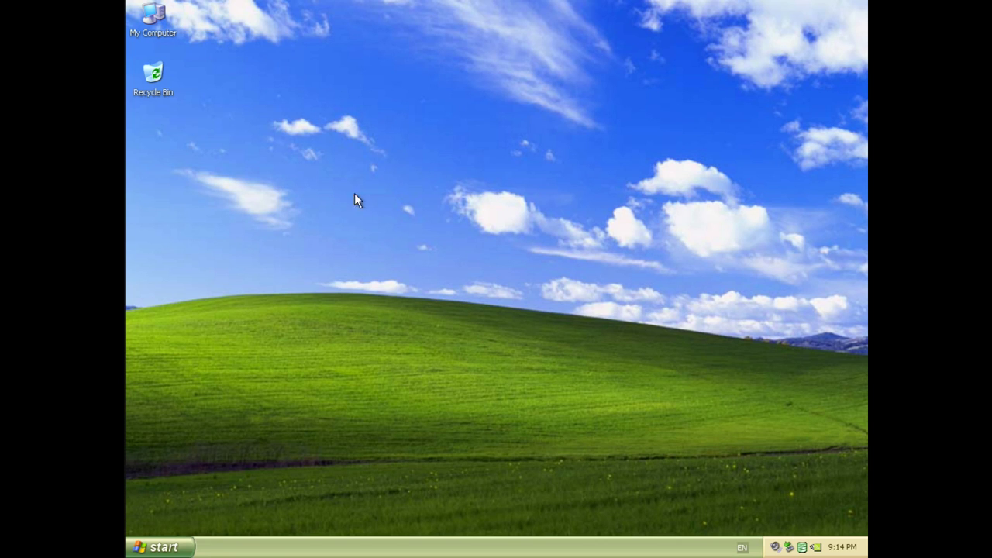
Open Device Manager from the My Computer system properties and check for devices that still lack drivers.
click(155, 548)
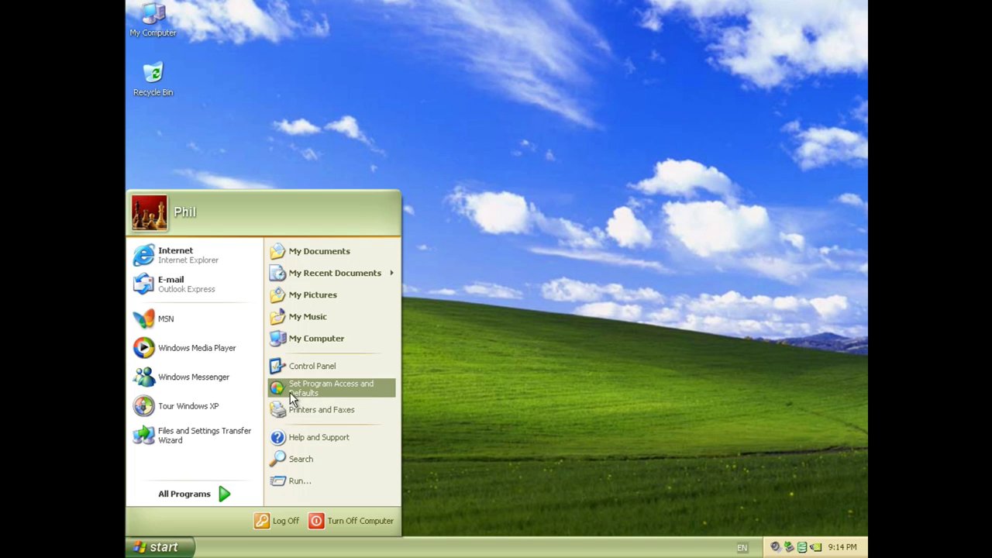
right_click(145, 17)
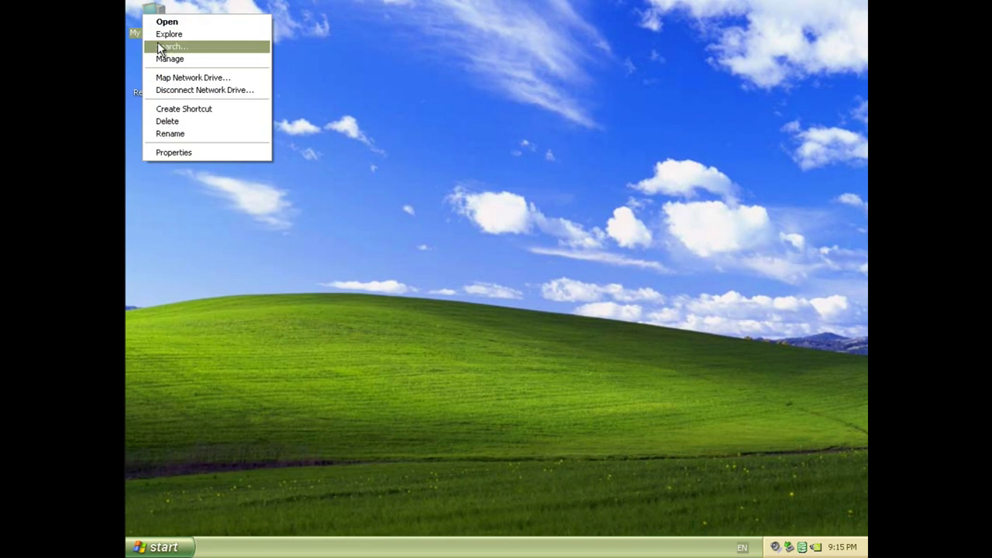
click(175, 149)
click(411, 175)
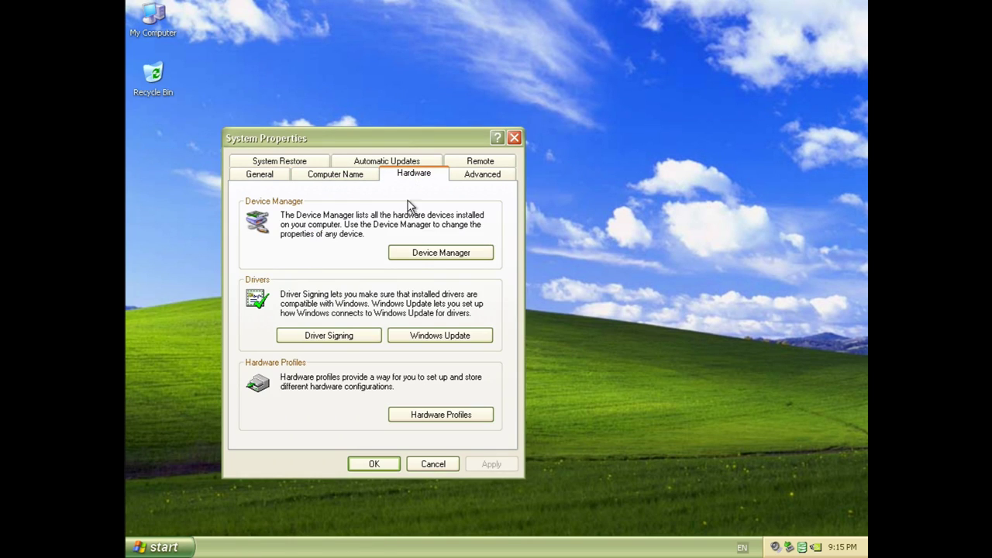
click(422, 259)
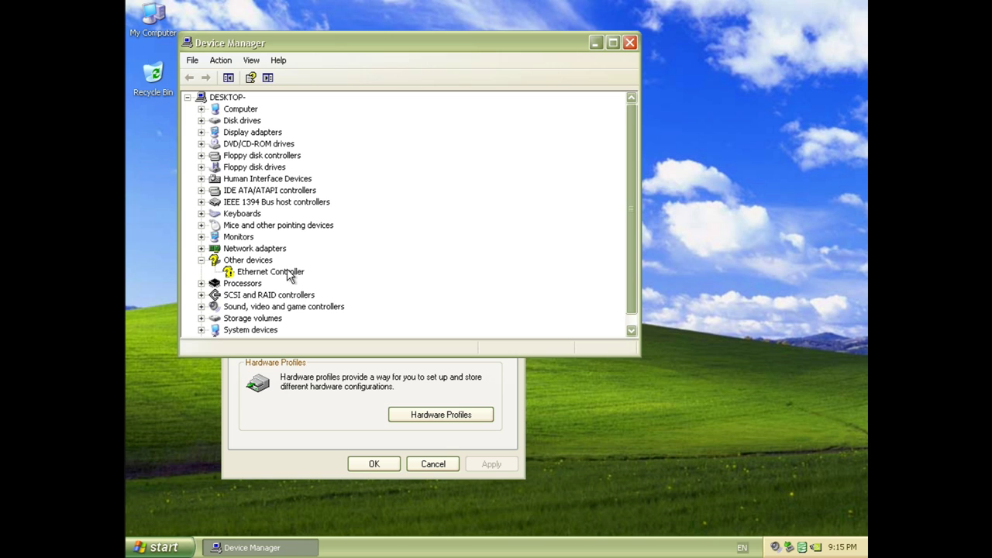
Open the A8V Deluxe folder inside Drivers on the Lexar (E:) drive.
click(163, 548)
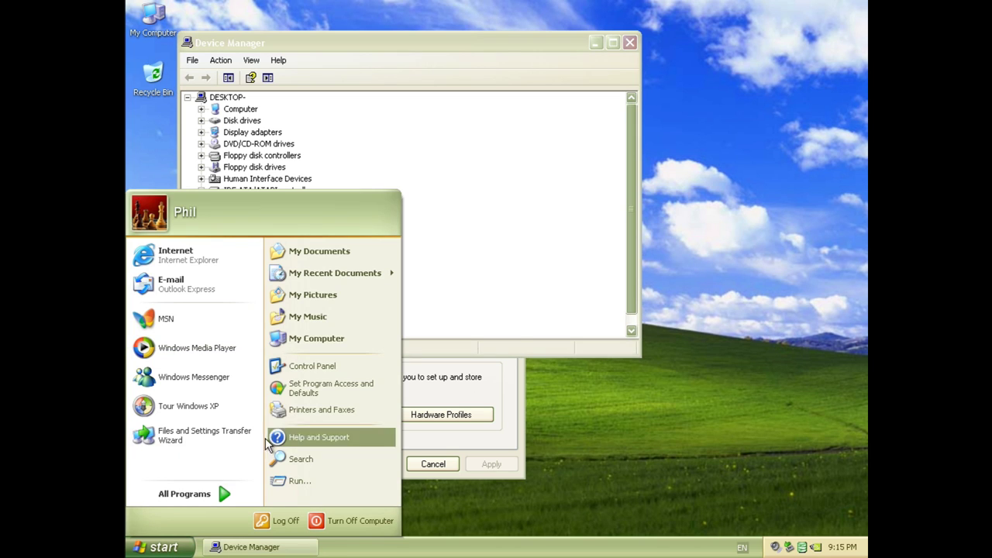
click(311, 343)
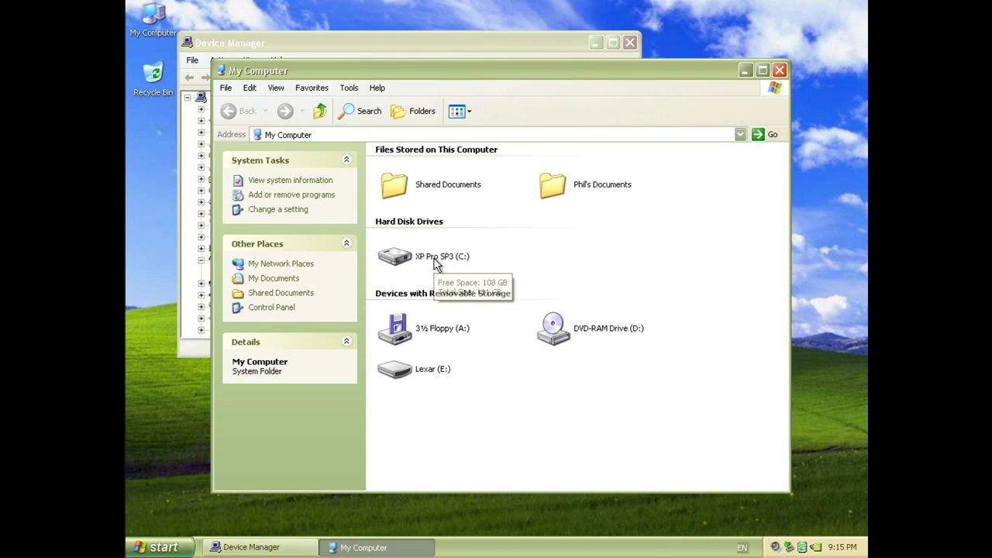
click(431, 370)
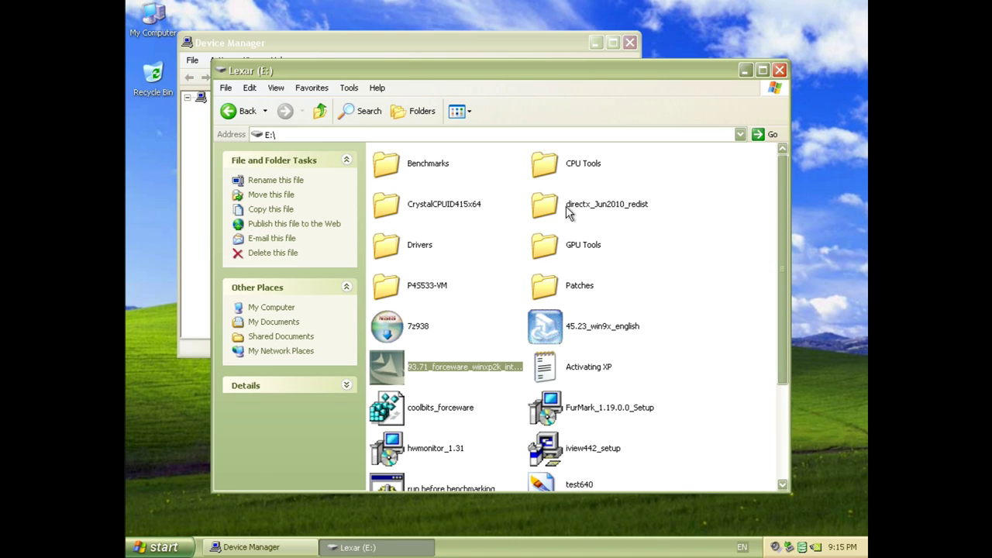
double_click(417, 247)
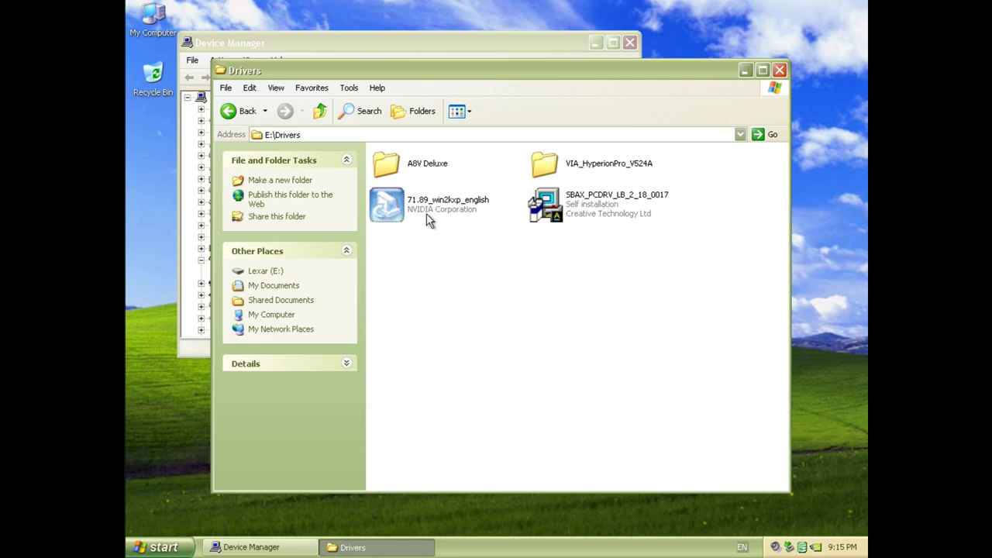
double_click(407, 163)
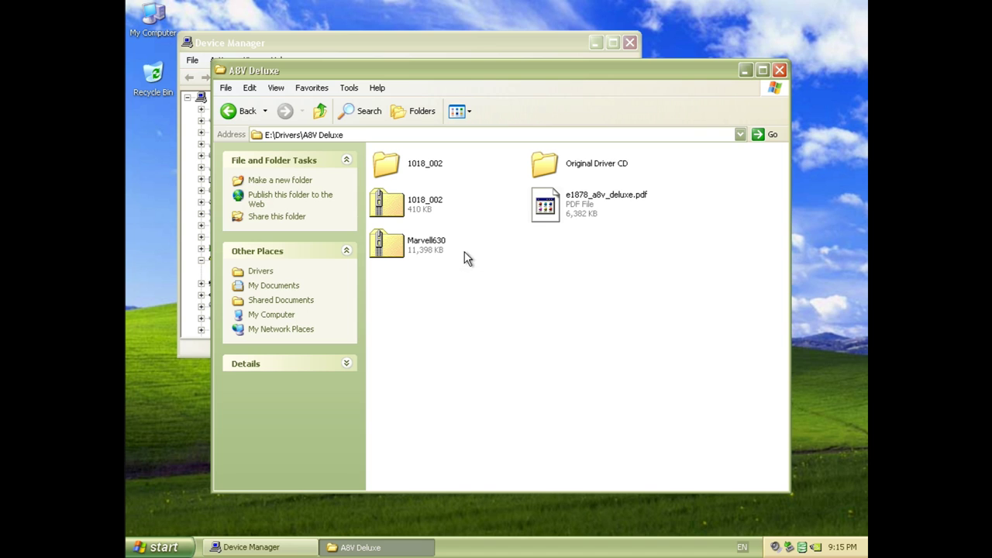
Extract the Marvell630 archive to E:\Drivers\A8V Deluxe\Marvell630 and close the Extraction Wizard.
right_click(390, 244)
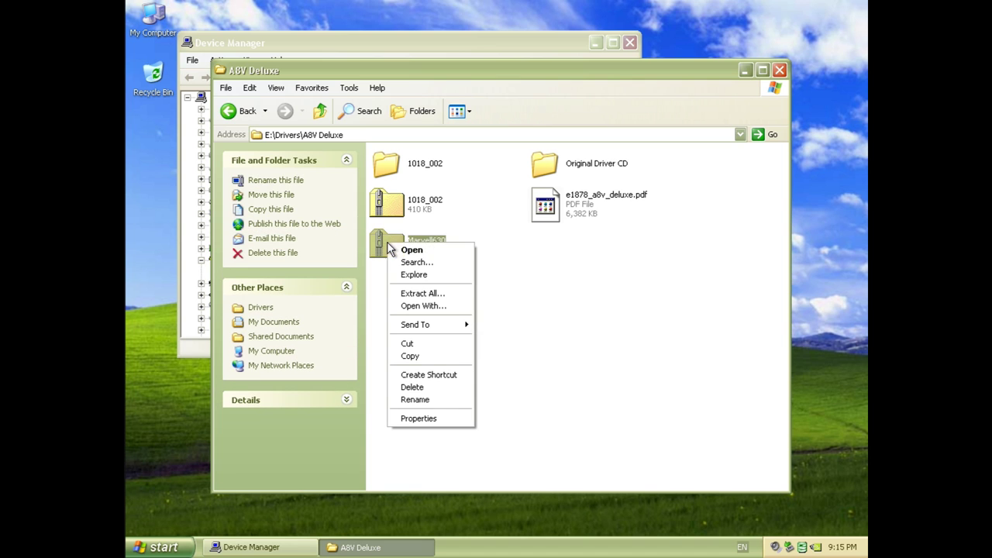
click(421, 294)
click(364, 282)
click(367, 281)
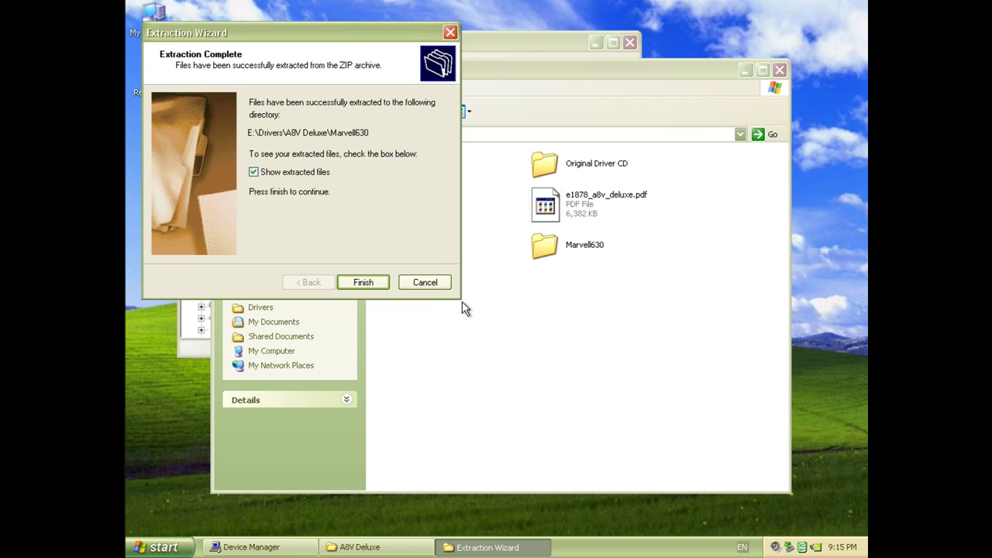
click(439, 283)
Launch the Setup program in the Marvell\Windows folder of the extracted Marvell630 files.
double_click(543, 262)
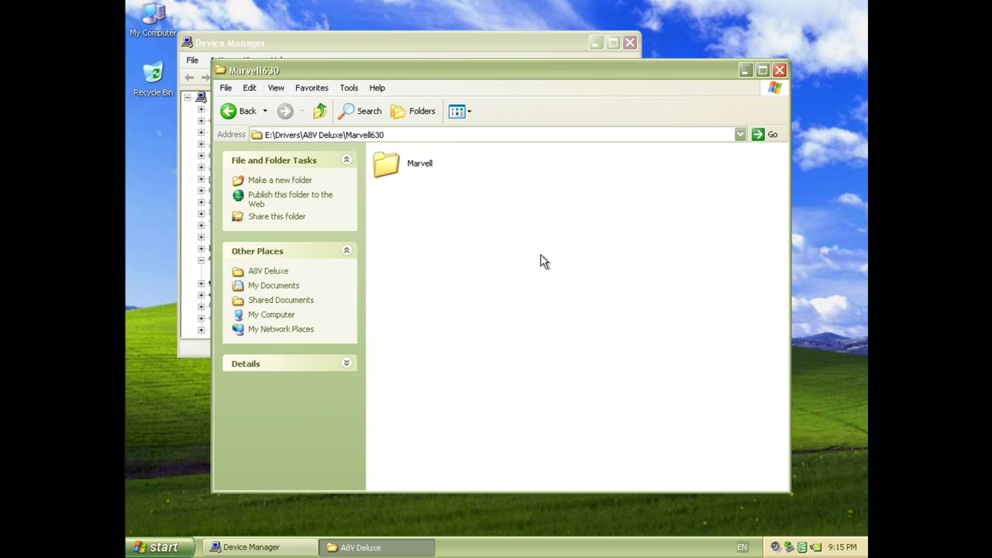
double_click(429, 169)
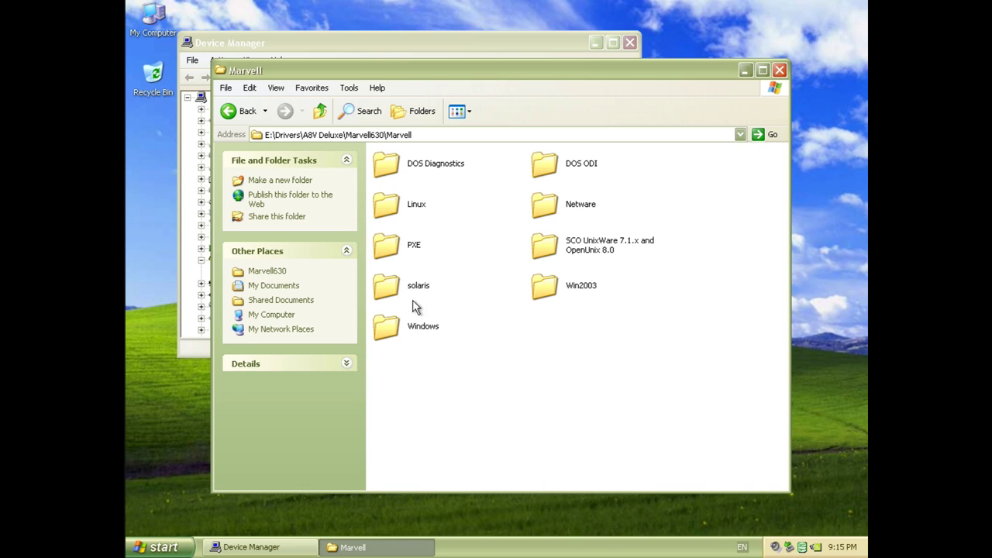
double_click(407, 332)
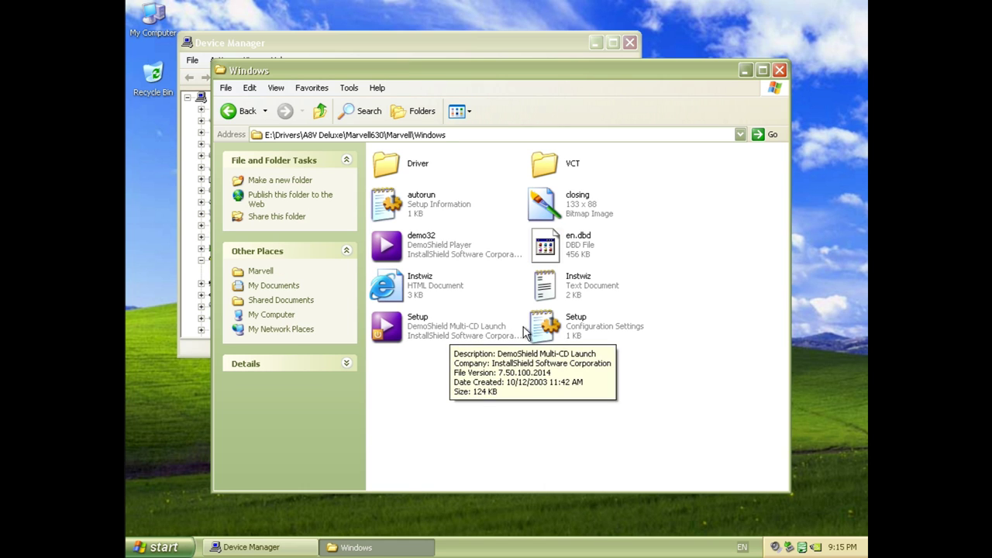
click(393, 332)
double_click(391, 326)
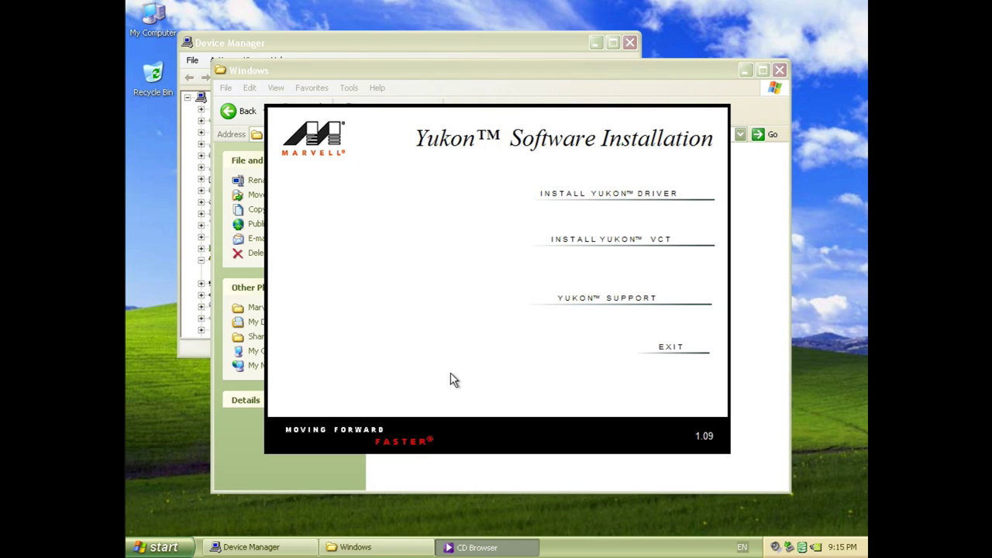
Install the Marvell Yukon driver, return to the installer's main menu and exit it.
click(594, 198)
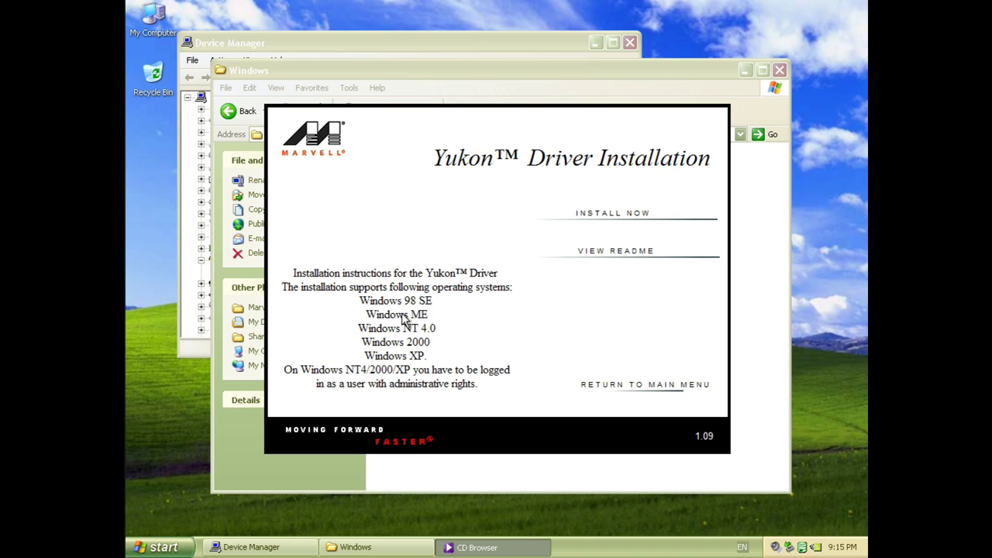
click(611, 211)
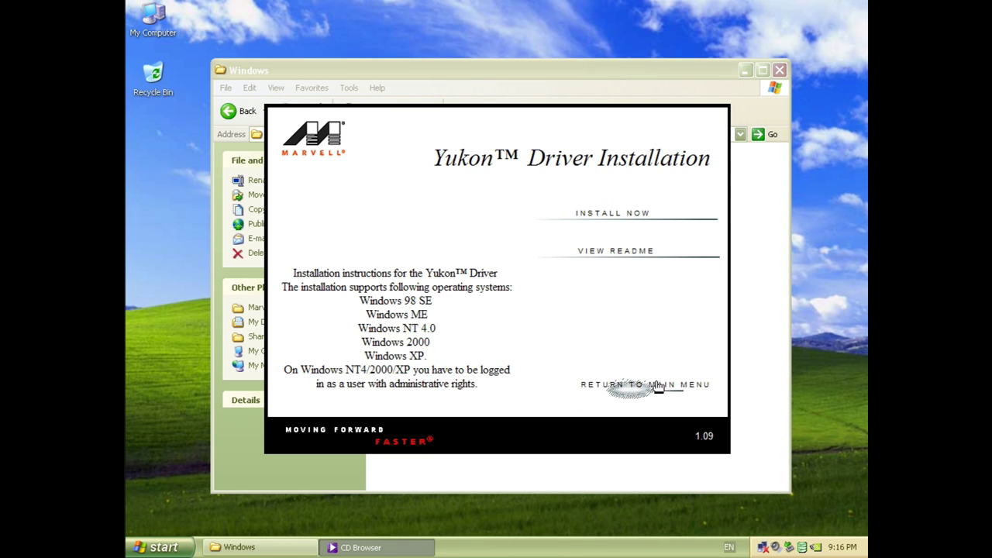
click(660, 384)
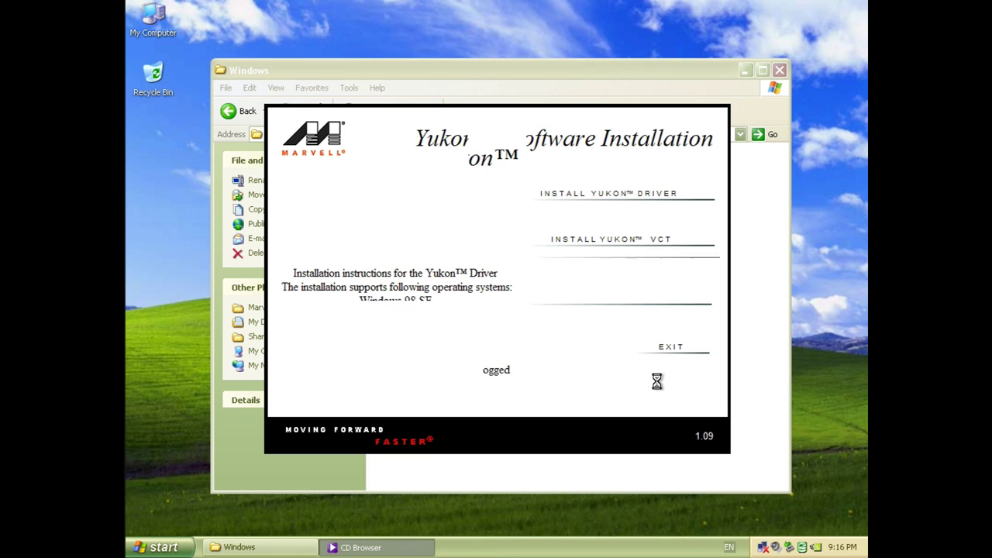
click(664, 349)
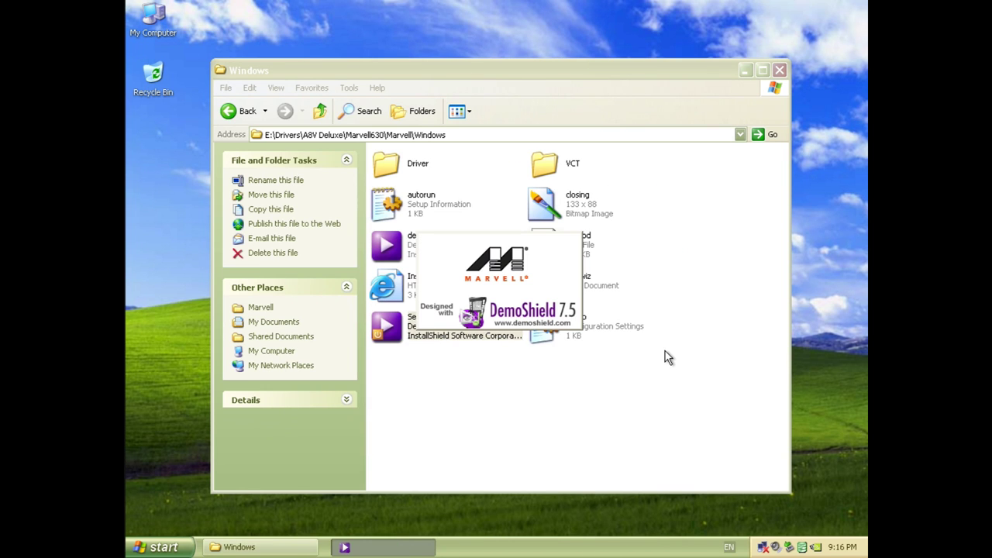
Return to the root of the Lexar (E:) drive and launch DXSETUP from the directx_Jun2010_redist folder.
click(319, 113)
click(320, 113)
click(319, 113)
click(319, 113)
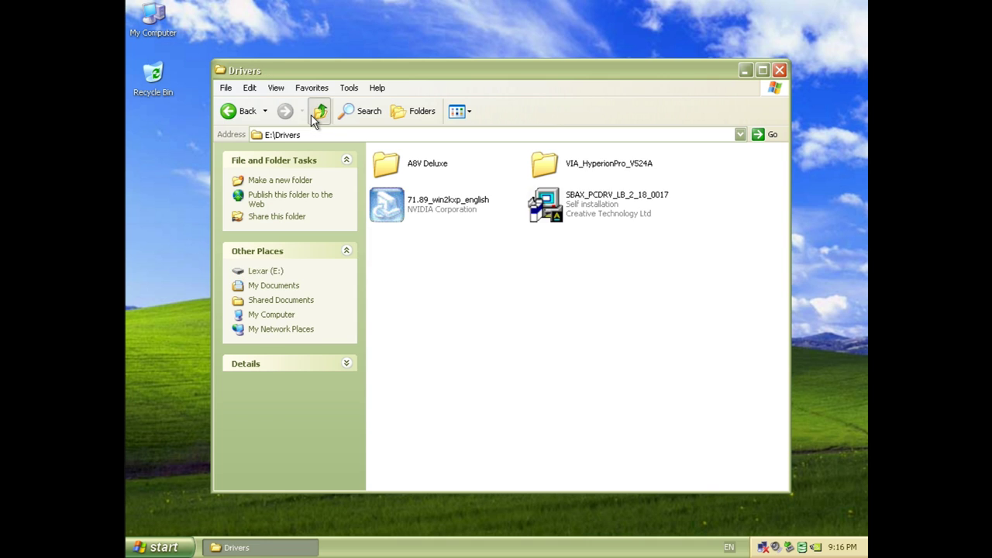
click(317, 114)
double_click(552, 203)
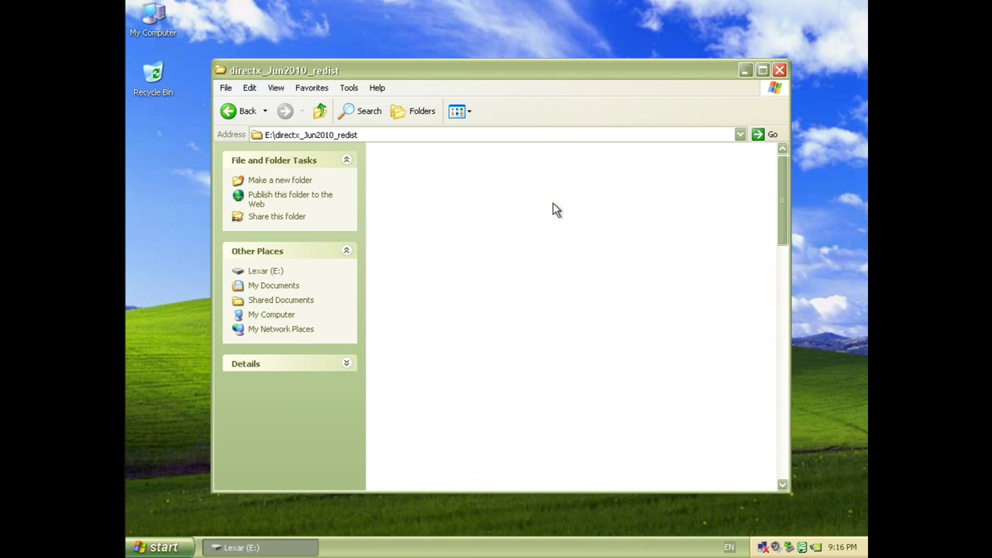
drag(779, 216, 801, 296)
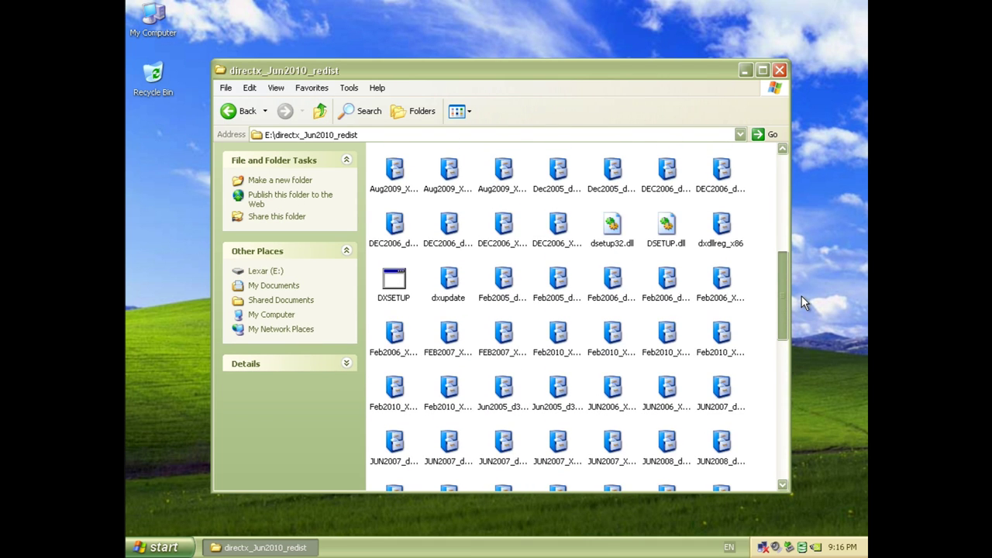
double_click(394, 281)
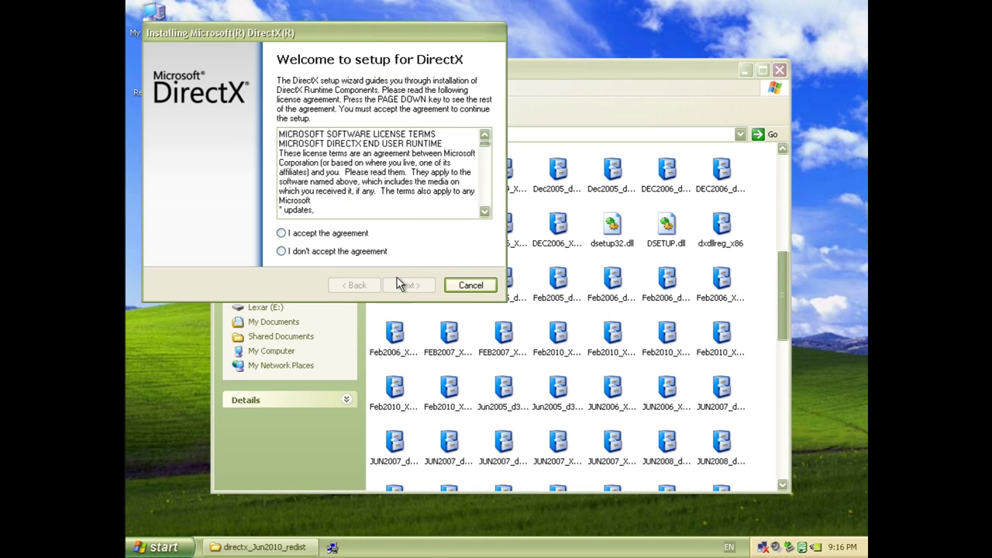
Accept the DirectX license agreement, install the DirectX runtime components and finish the setup wizard.
click(332, 232)
click(405, 286)
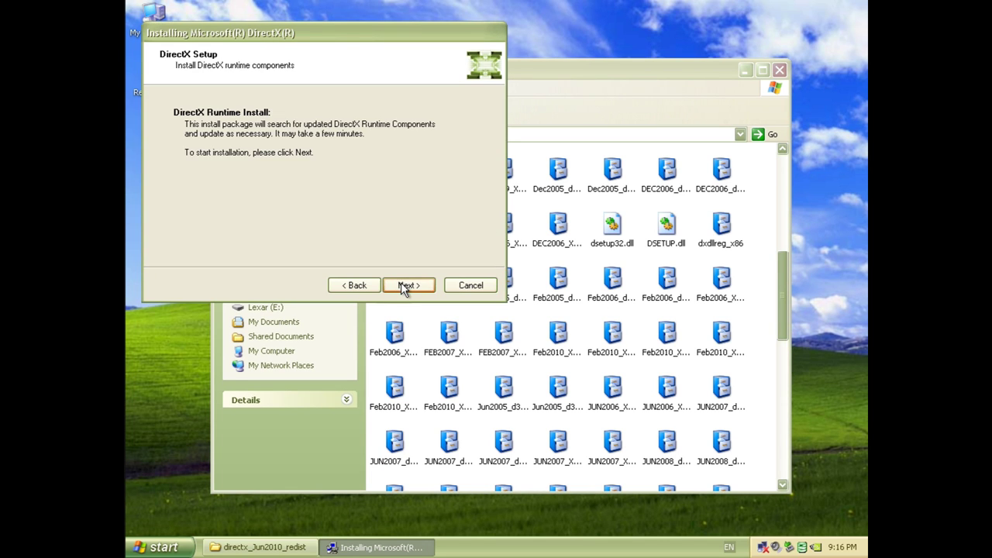
click(404, 286)
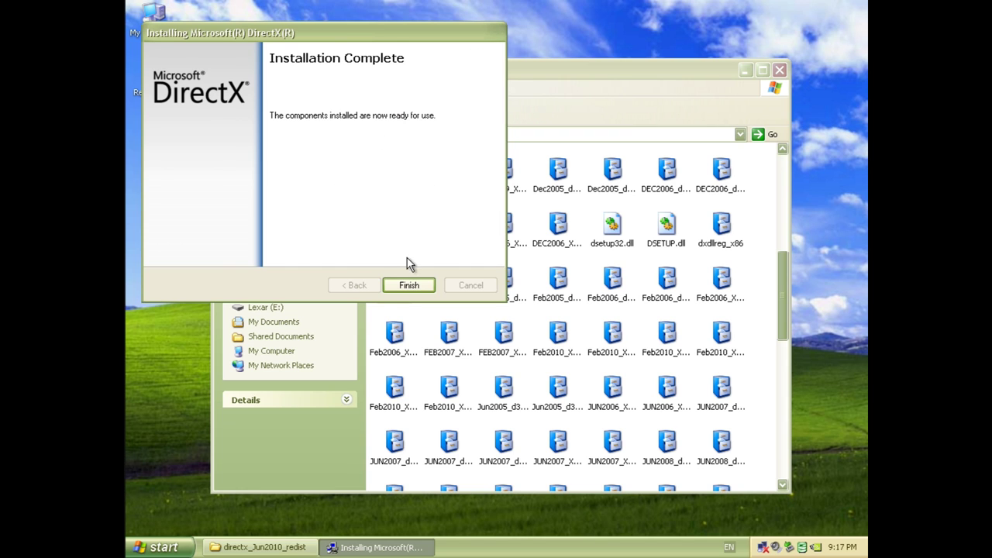
click(409, 285)
Return to the root of the Lexar (E:) drive and launch the 3DMark2001SE installer from the Benchmarks folder.
click(319, 111)
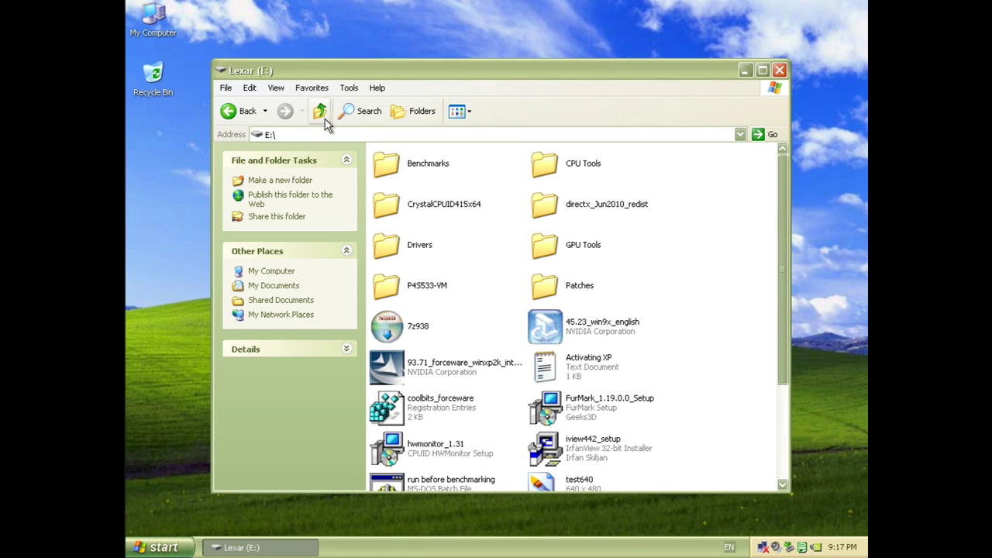
double_click(408, 163)
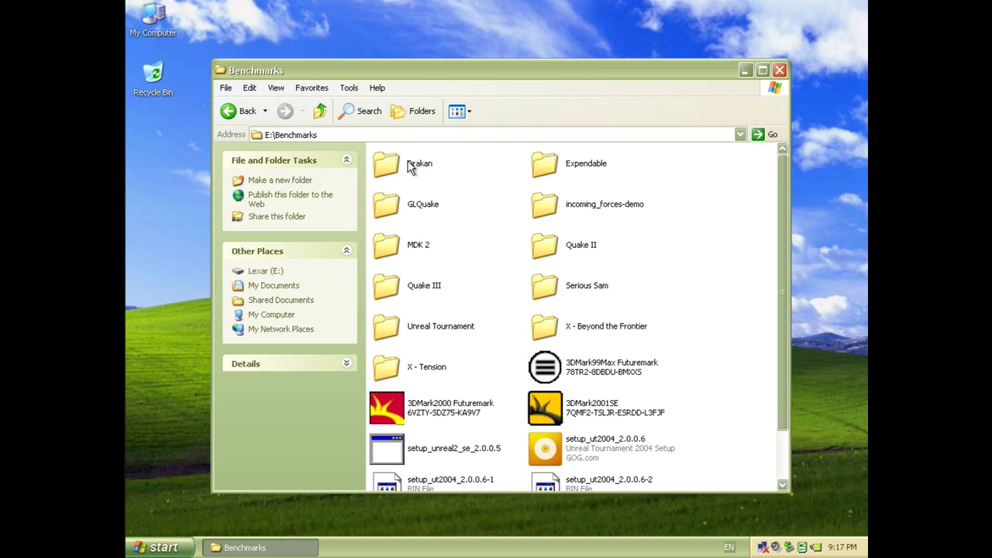
double_click(537, 421)
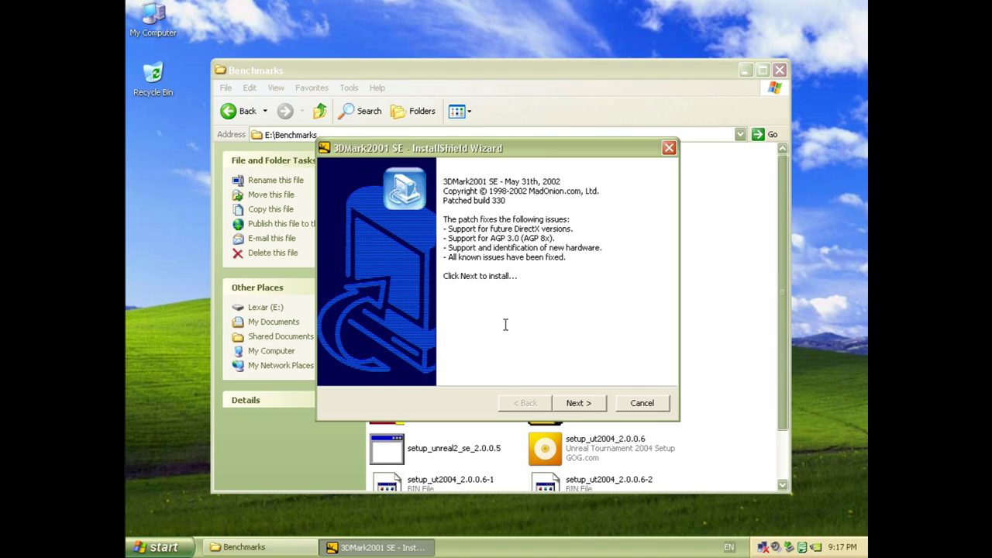
Install 3DMark2001 SE in the MadOnion.com program folder with a desktop shortcut and finish the setup wizard.
click(578, 403)
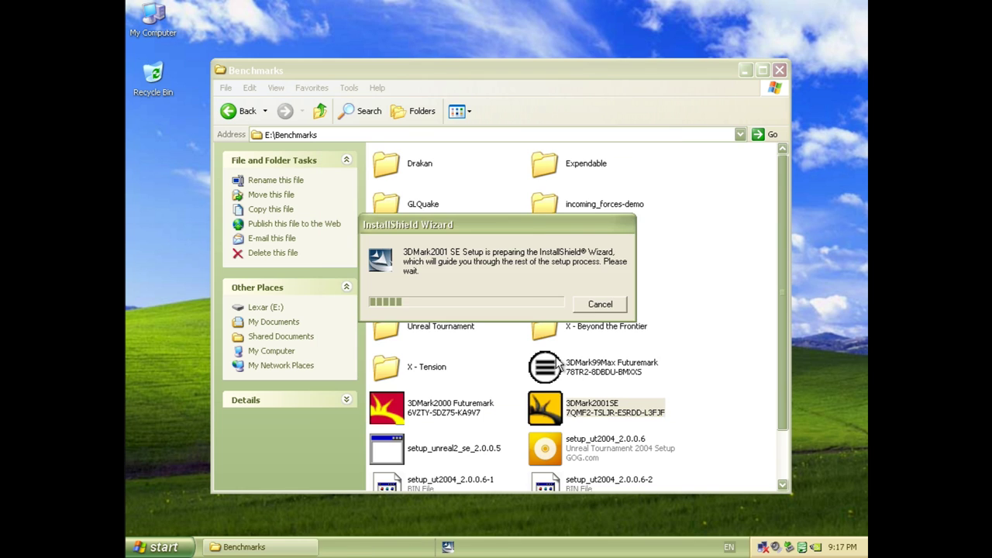
click(578, 398)
click(577, 399)
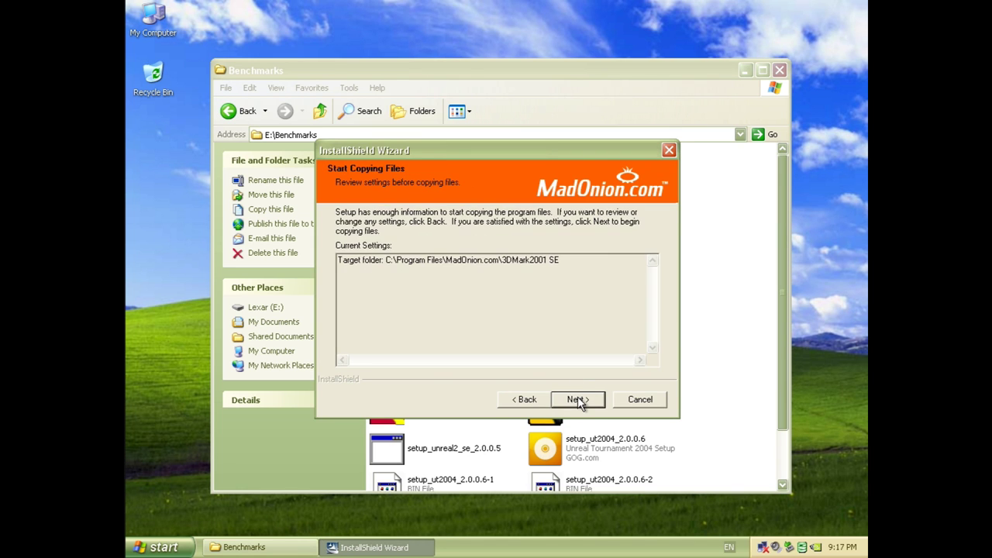
click(578, 399)
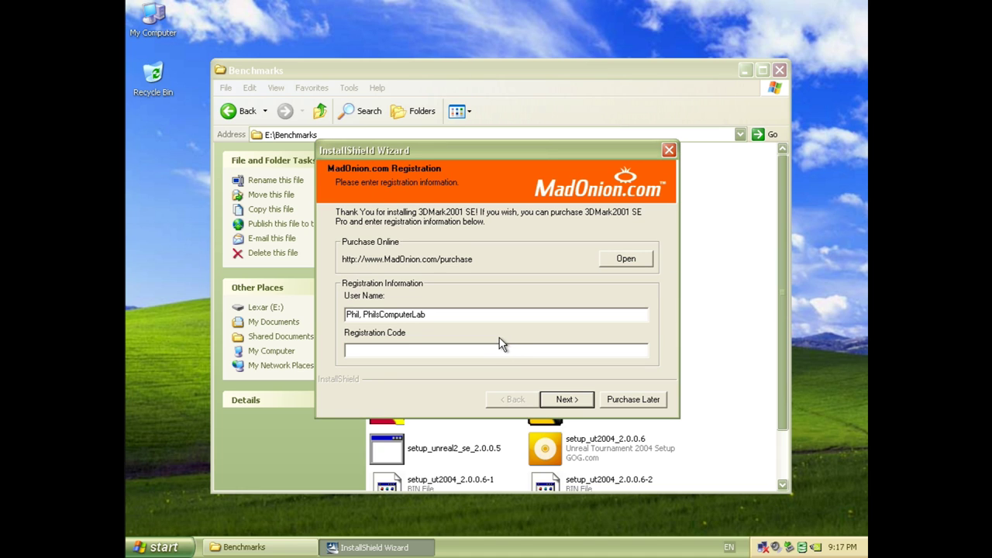
click(578, 403)
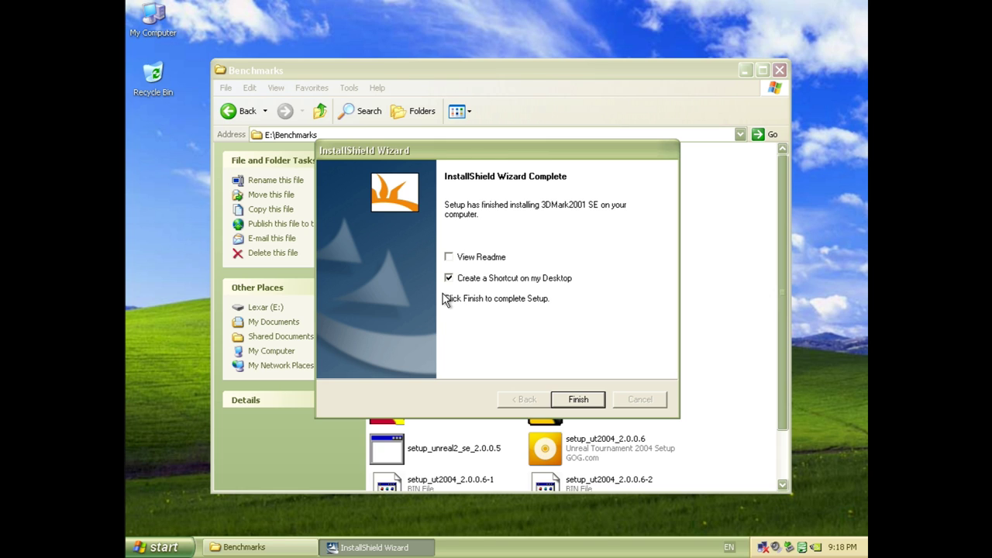
click(593, 402)
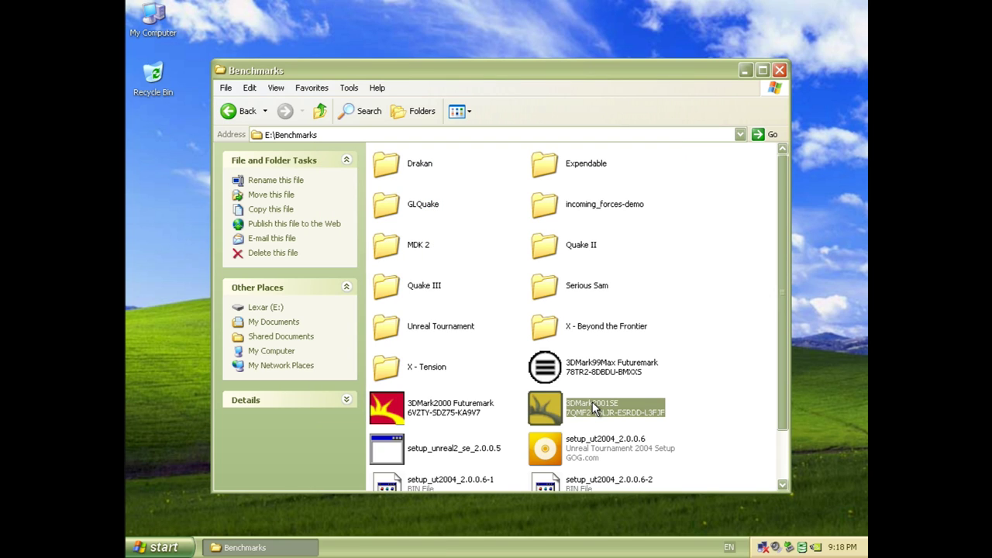
Run the 3DMark2001 SE benchmark from its desktop shortcut, and close the overall score and the program.
click(780, 71)
click(515, 138)
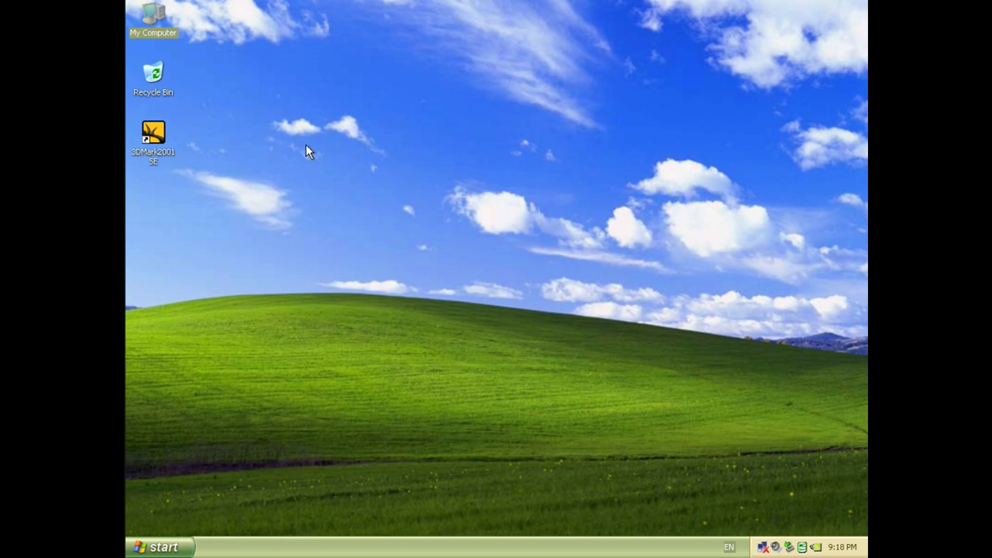
double_click(155, 134)
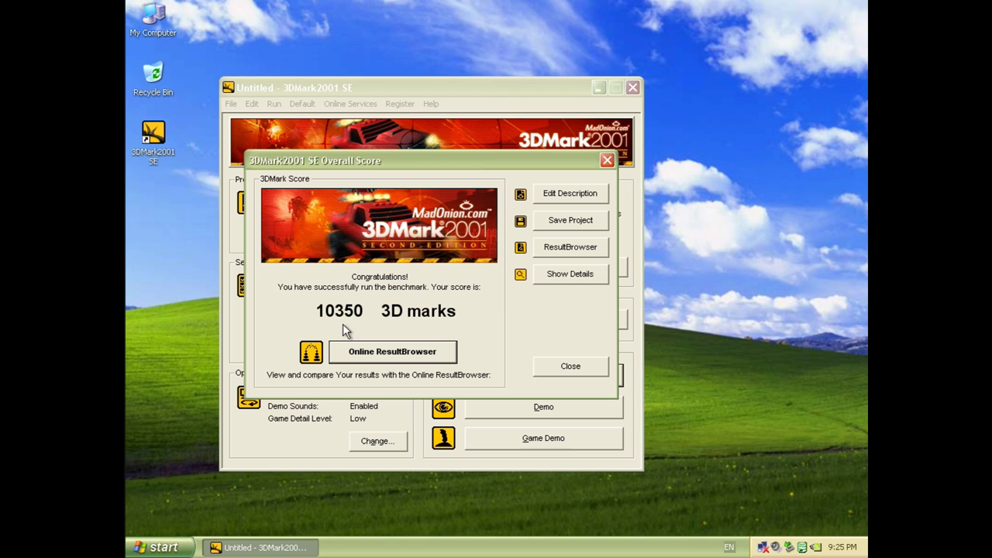
click(607, 160)
click(633, 89)
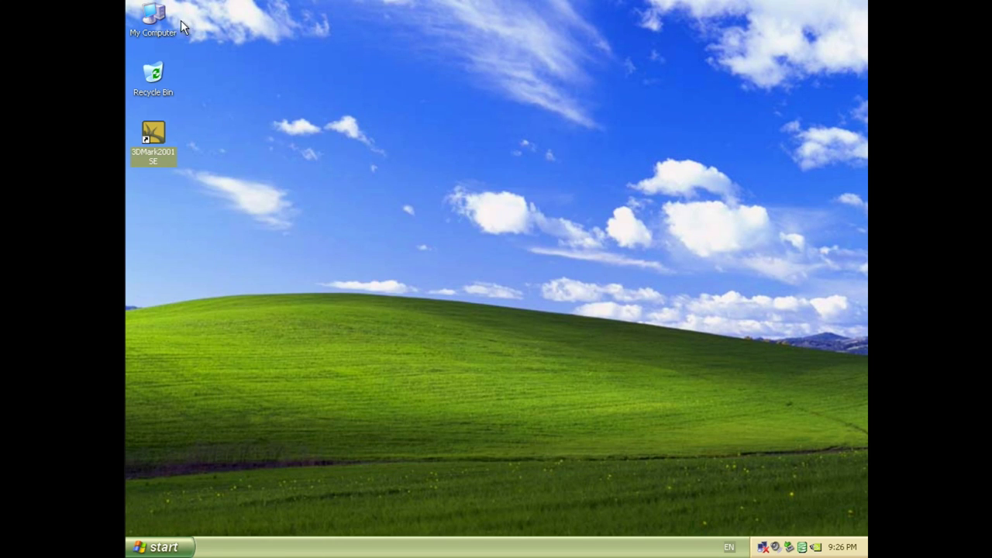
Open the CPU Tools folder on the Lexar (E:) drive and launch the cpu-z_1.79-en installer.
double_click(159, 19)
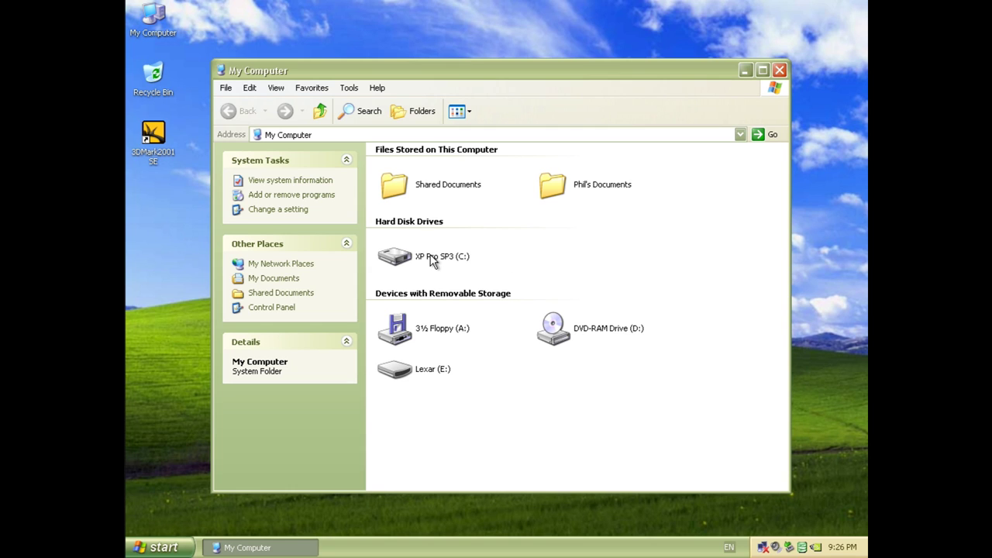
mouse_move(433, 262)
double_click(425, 371)
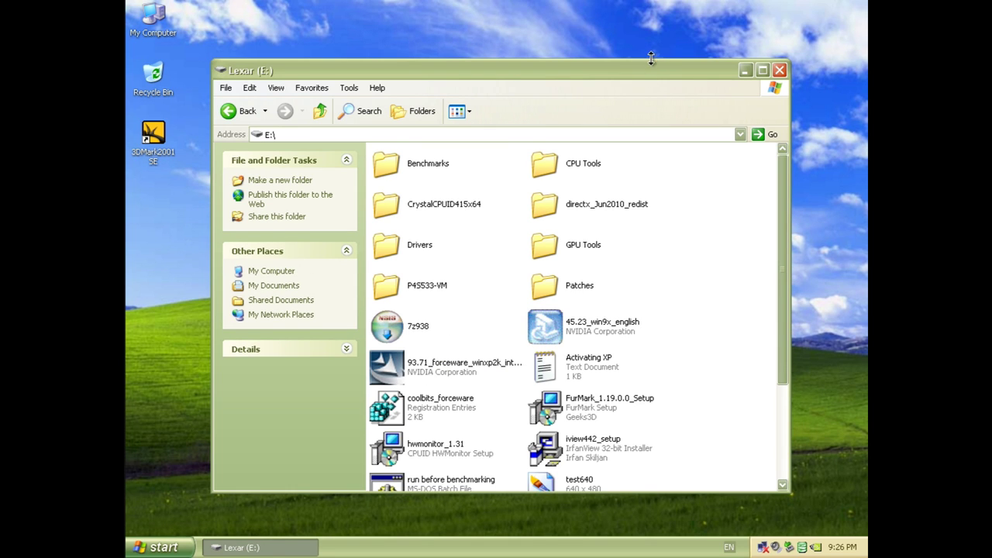
mouse_move(651, 60)
mouse_down()
mouse_move(655, 30)
mouse_move(655, 55)
mouse_up()
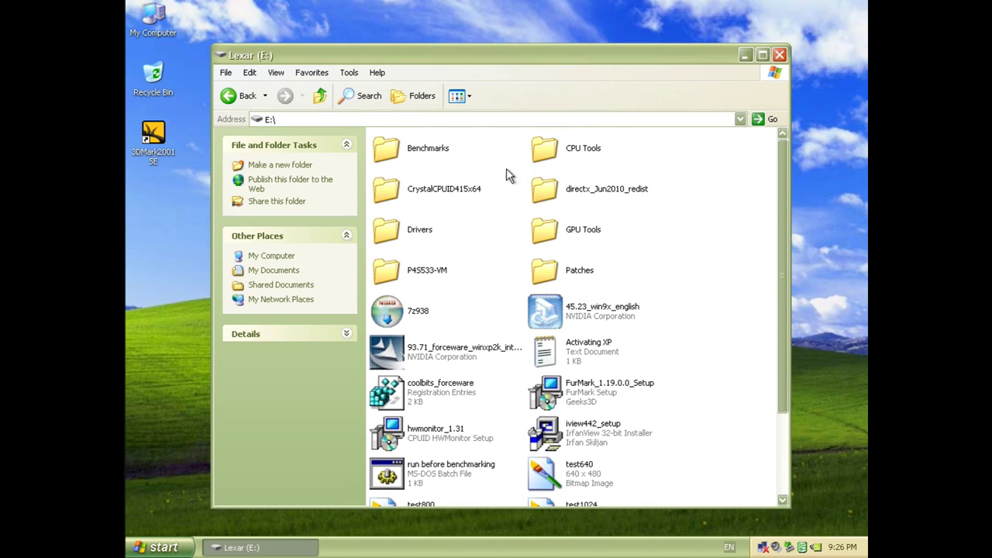
double_click(546, 149)
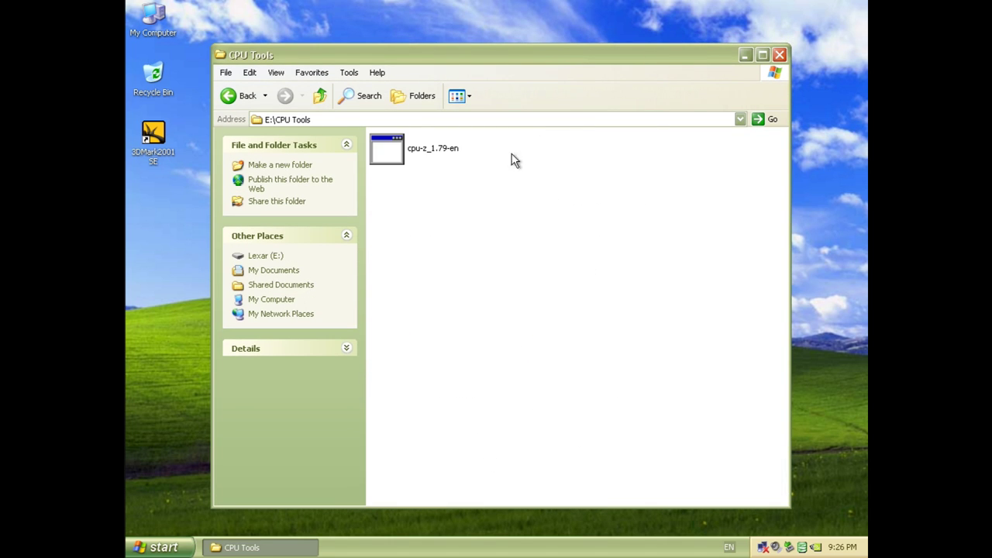
double_click(395, 147)
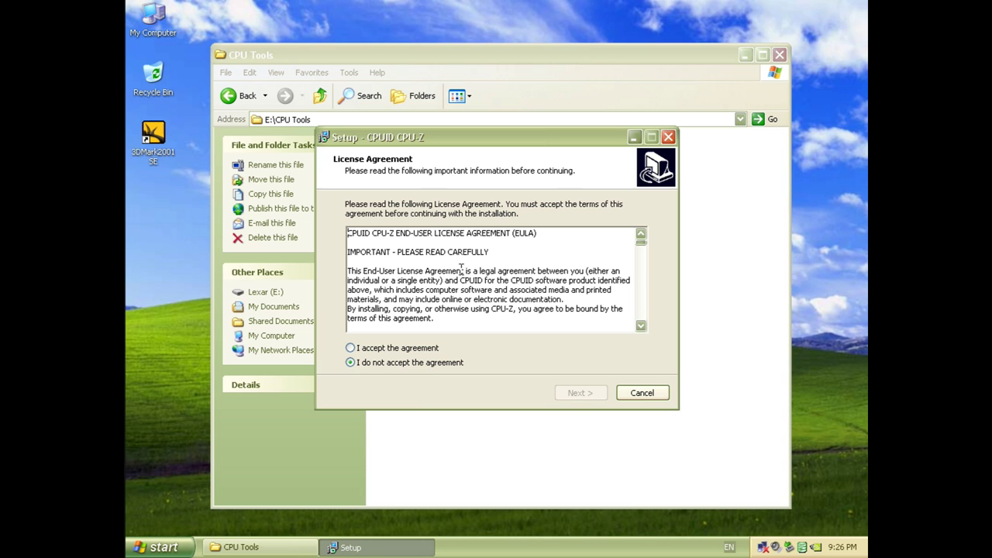
Accept the CPU-Z license agreement and install the program with the CPUID\CPU-Z Start Menu folder.
click(427, 349)
click(576, 394)
click(576, 393)
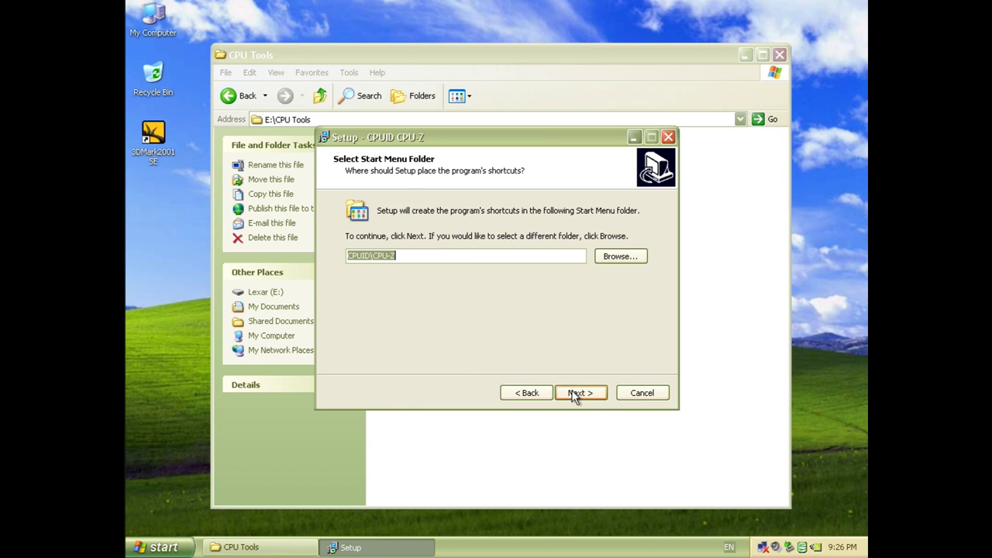
click(576, 394)
click(576, 394)
click(576, 393)
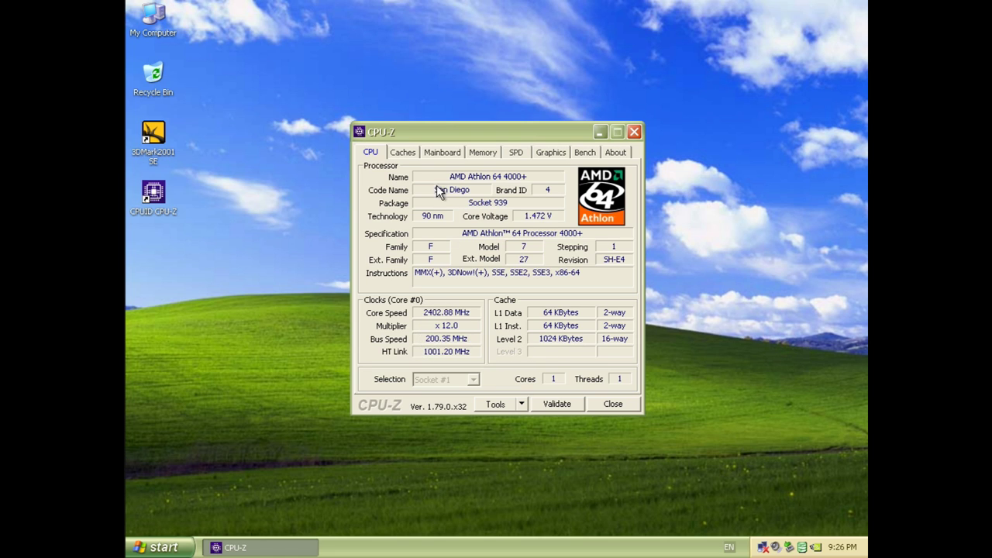
Examine the memory timings, command rate and the Slot #1 module's SPD data in CPU-Z.
click(483, 153)
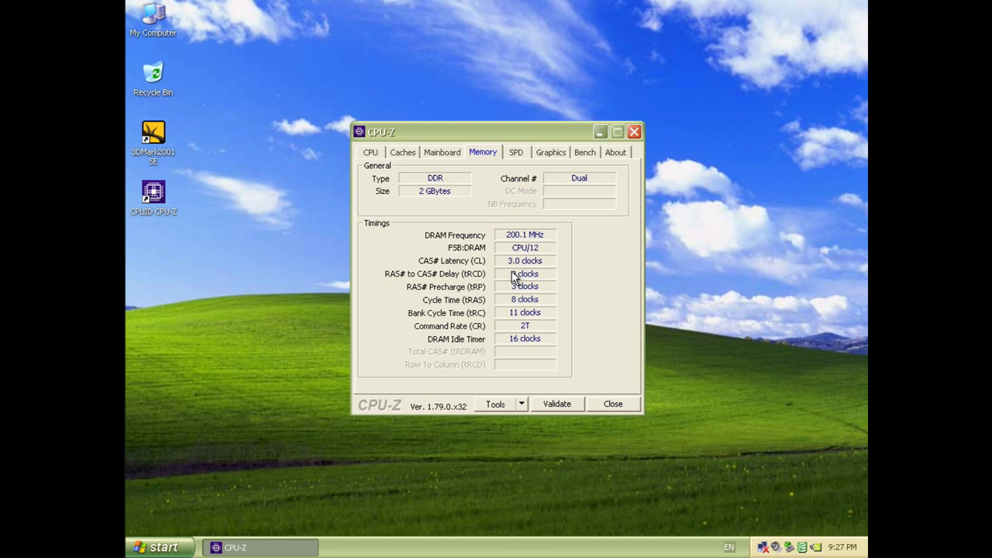
click(516, 153)
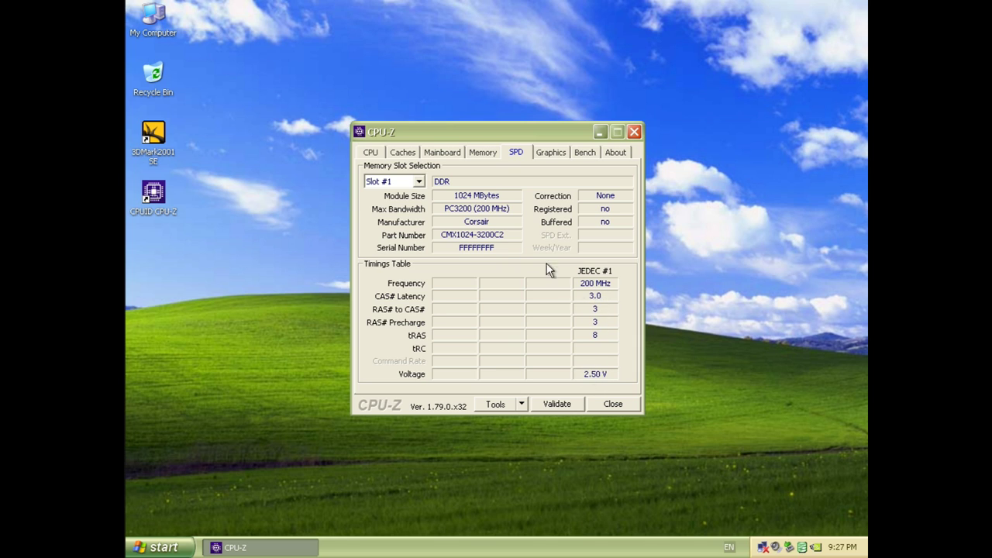
click(483, 152)
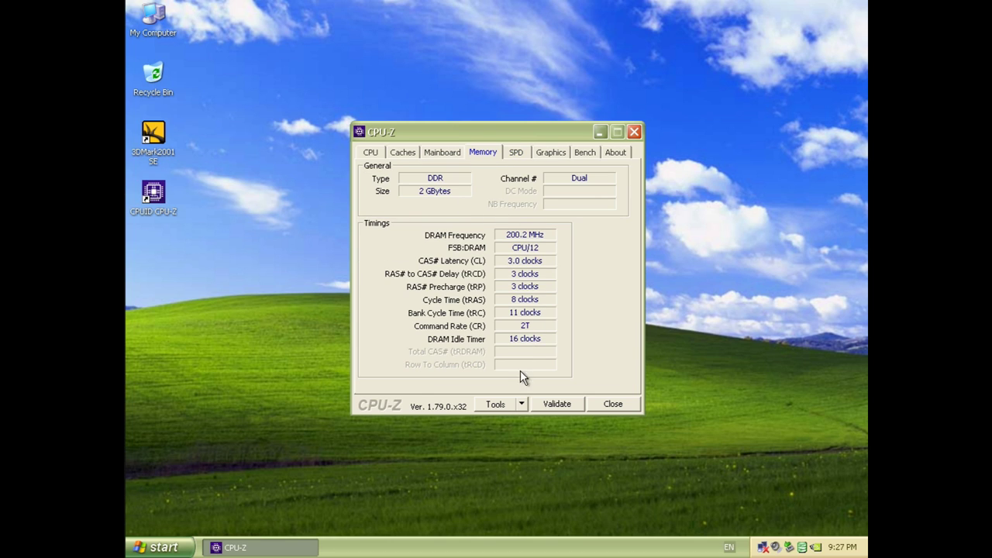
Restart the computer and open the inner Memory Configuration settings in the BIOS Advanced section.
click(165, 552)
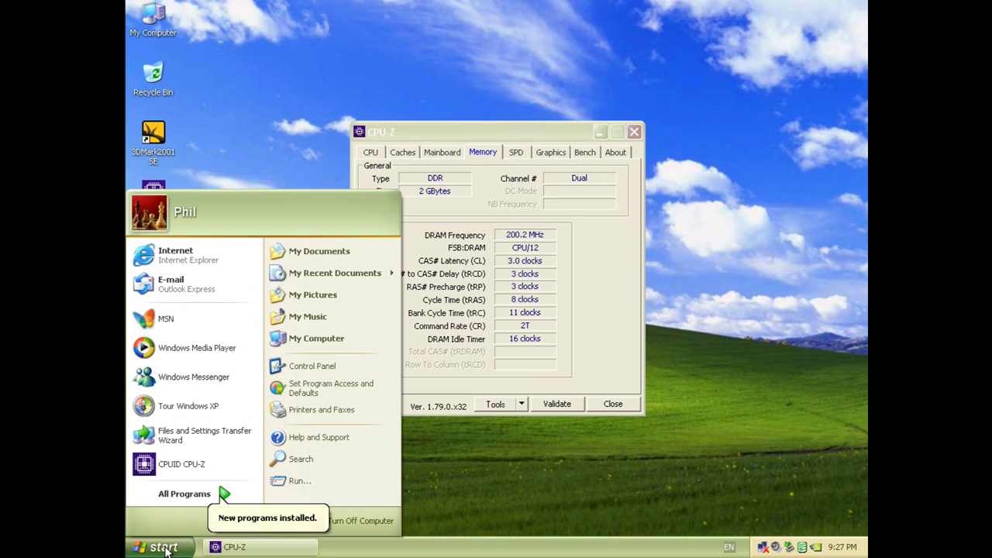
click(369, 520)
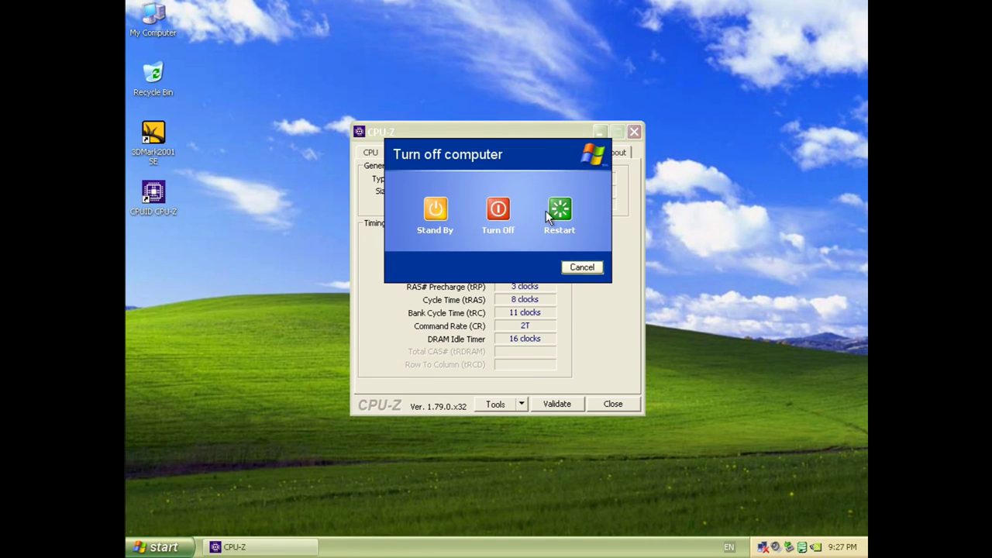
click(562, 208)
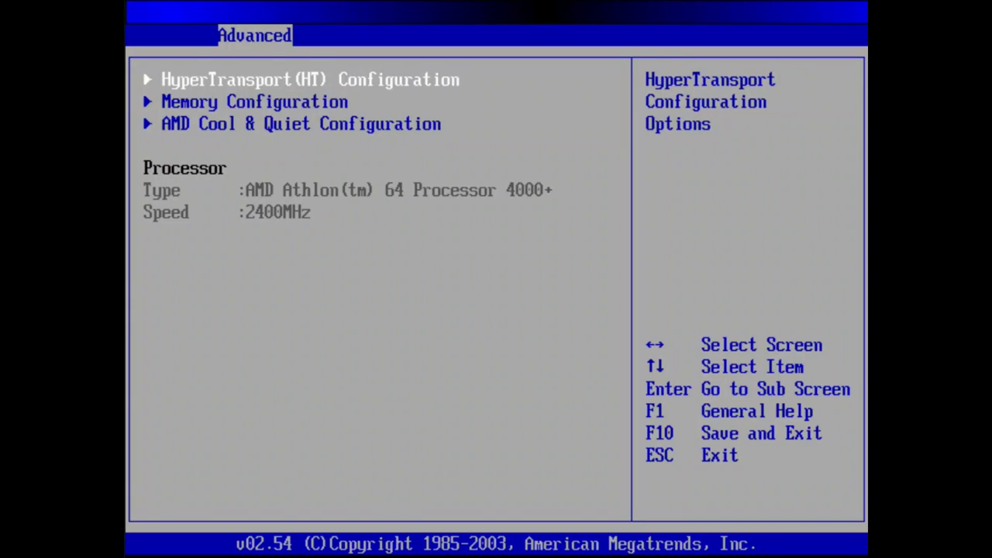
key(Down)
key(Return)
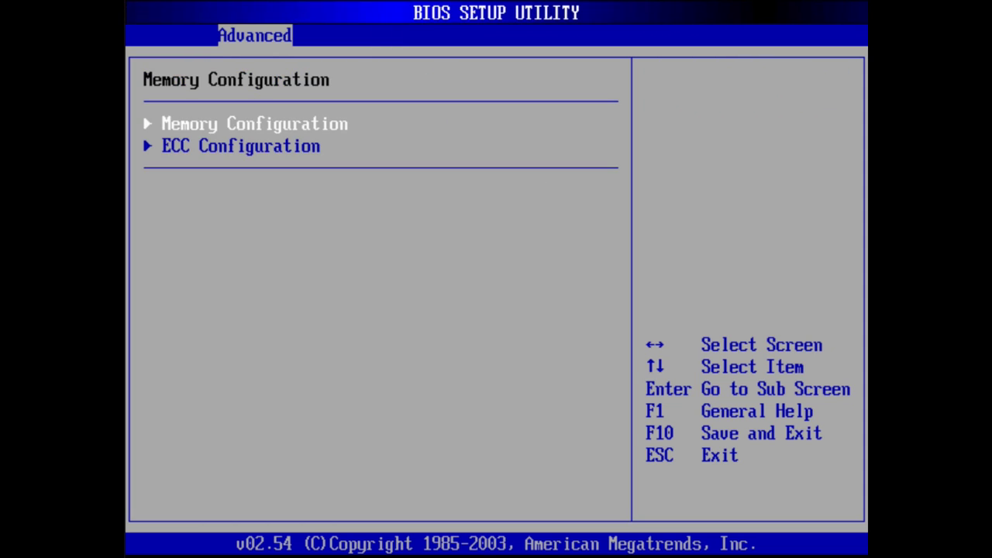
key(Return)
Set the 2T Command memory option to Disabled.
key(Down)
key(Down)
key(Down)
key(Down)
key(Down)
key(Down)
key(Down)
key(Down)
key(Down)
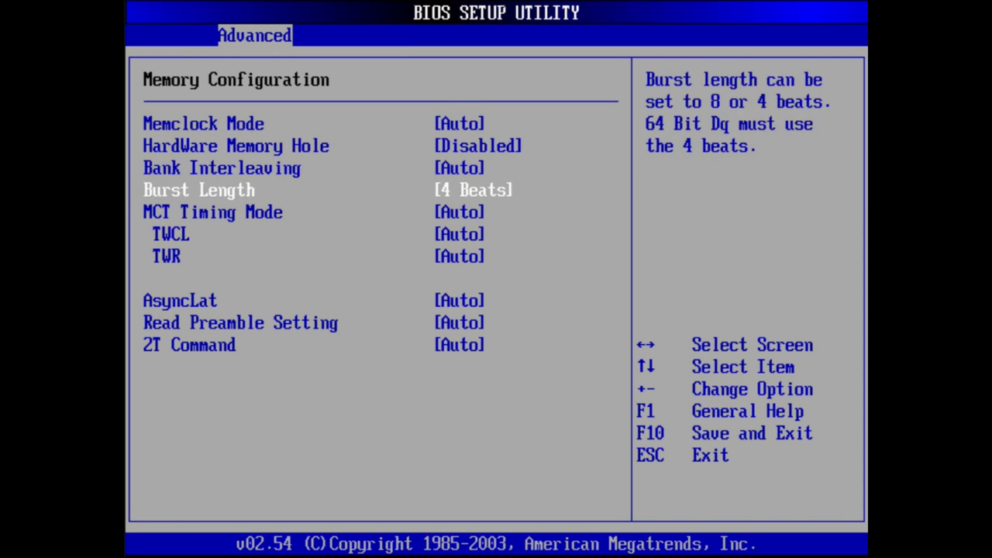
key(Return)
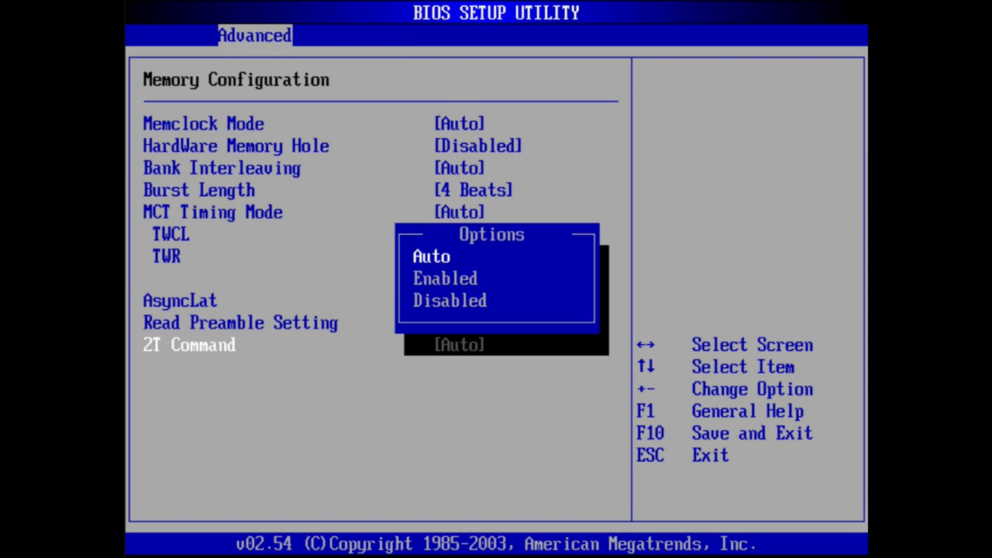
key(Down)
key(Down)
key(Return)
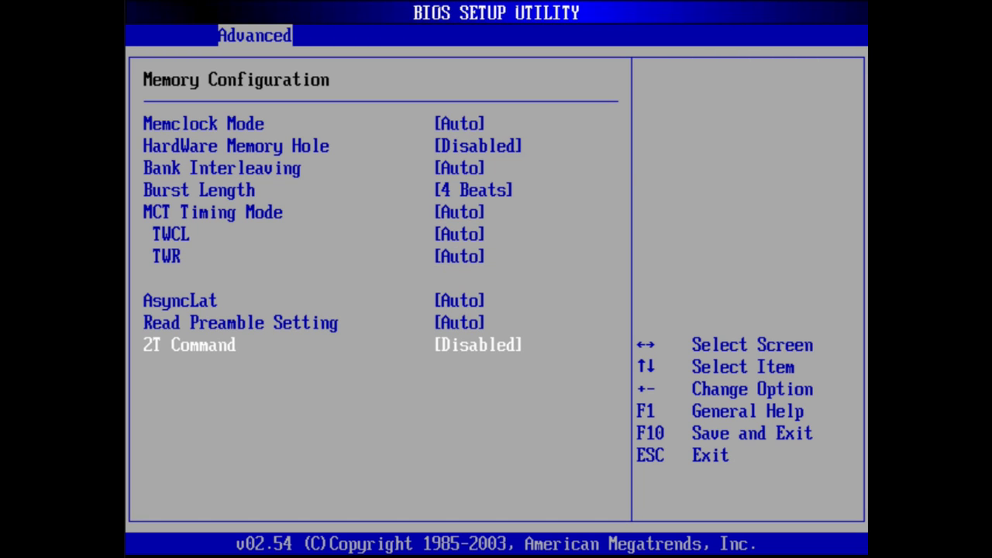
Set Memclock Mode to Limit in the BIOS memory configuration.
key(Up)
key(Up)
key(Up)
key(Up)
key(Up)
key(Up)
key(Up)
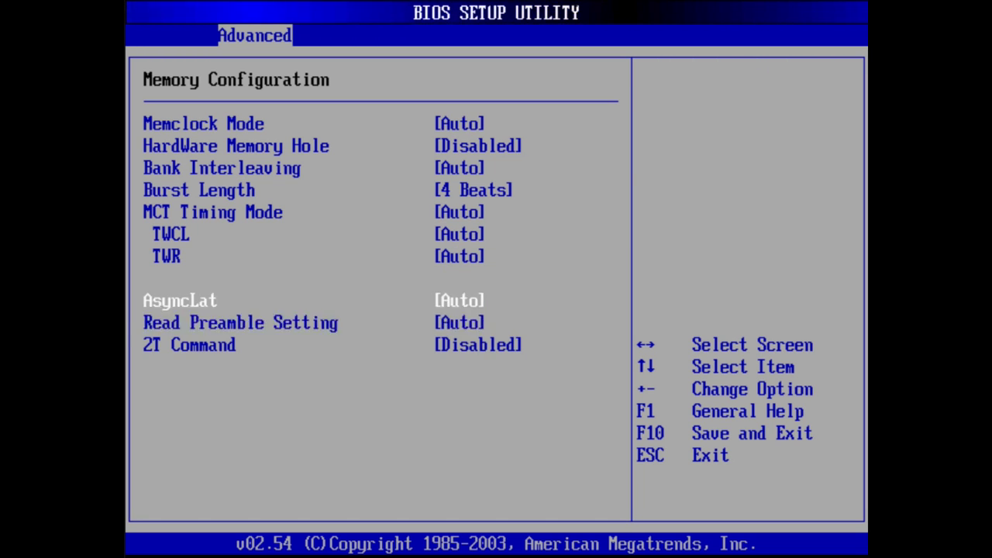
key(Up)
key(Up)
key(Return)
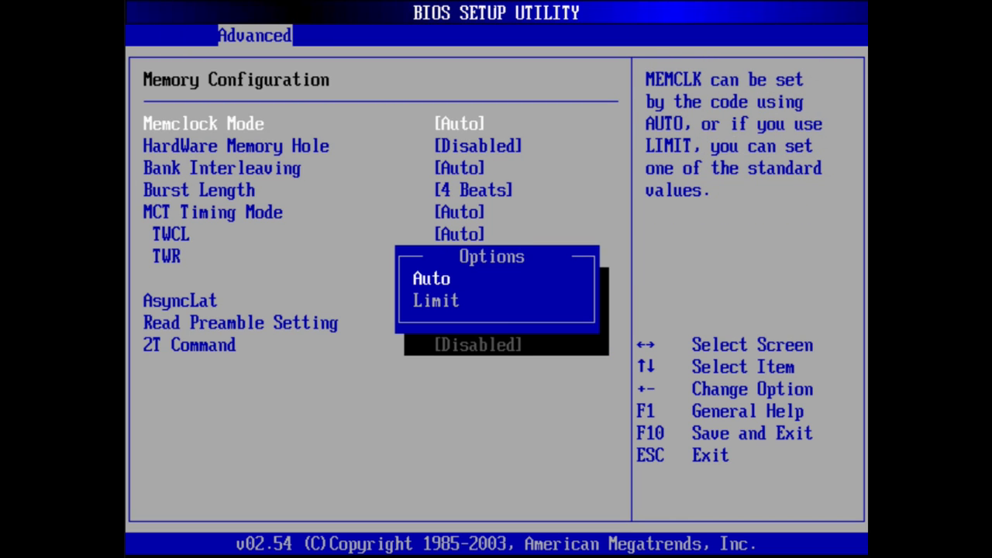
key(Down)
key(Return)
Review the Memclock to CPU Ratio, HardWare Memory Hole, Bank Interleaving and Burst Length options in the memory configuration.
key(Down)
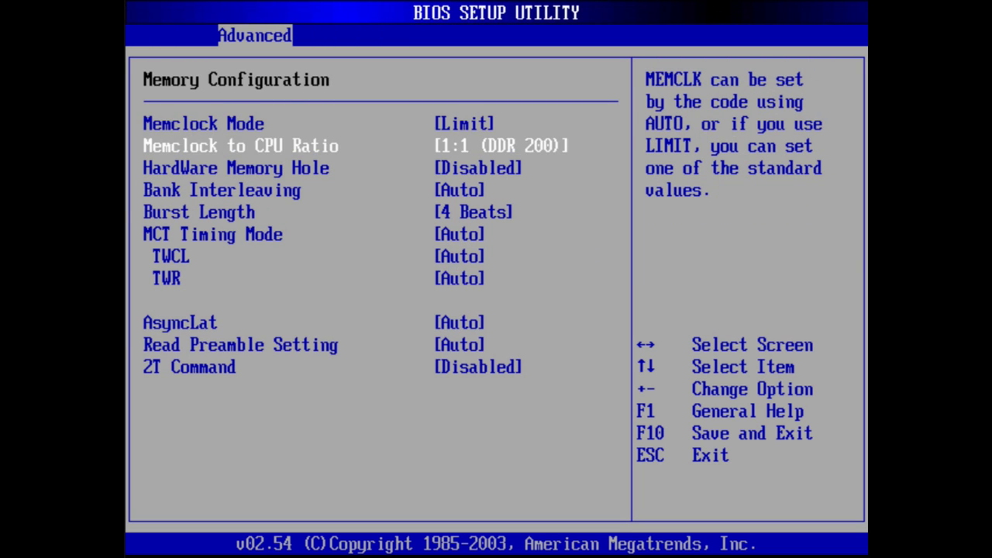
key(Down)
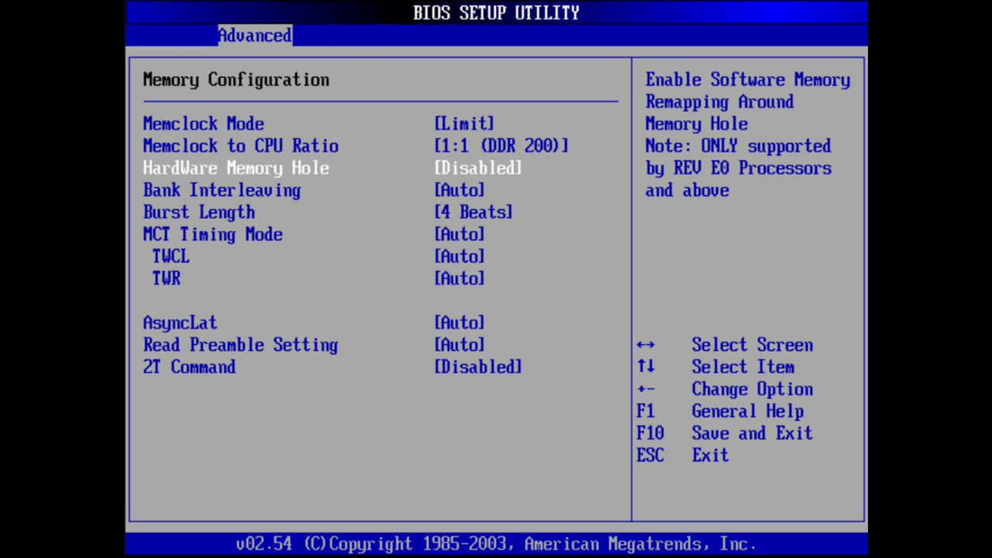
key(Return)
key(Return)
key(Down)
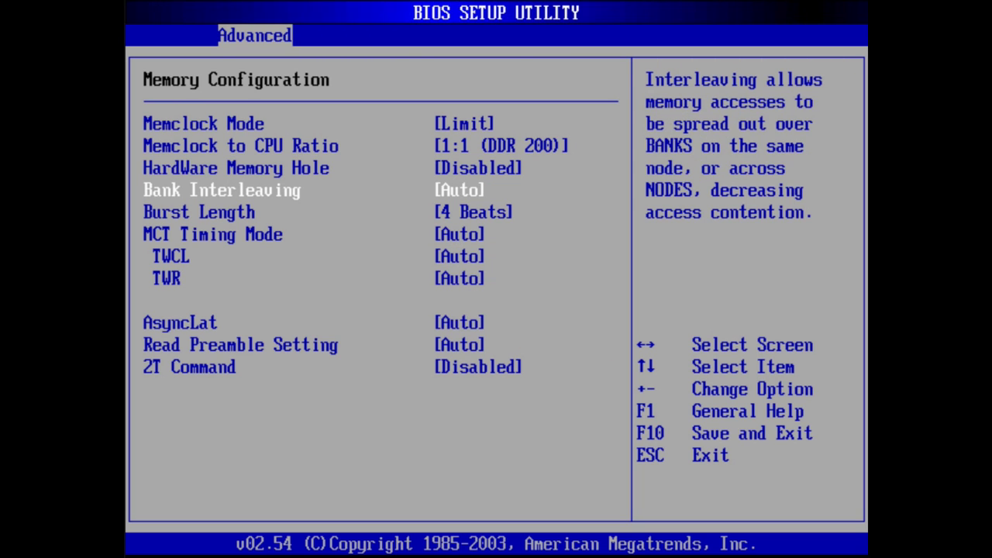
key(Return)
key(Return)
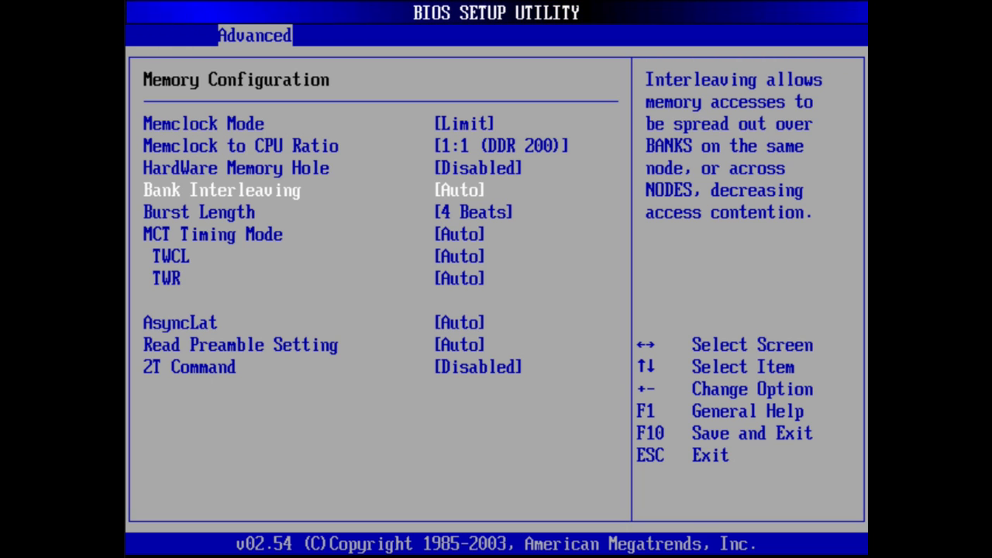
key(Down)
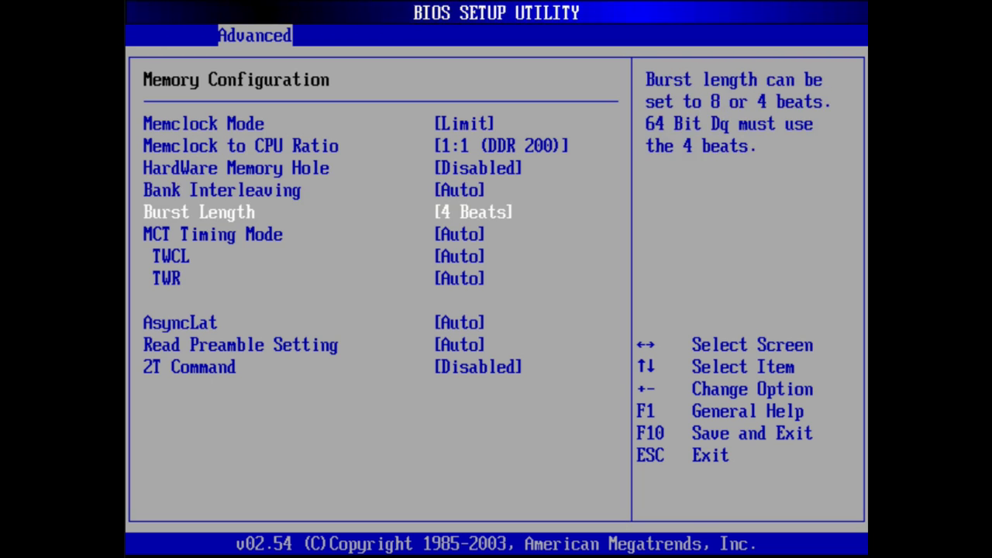
key(Down)
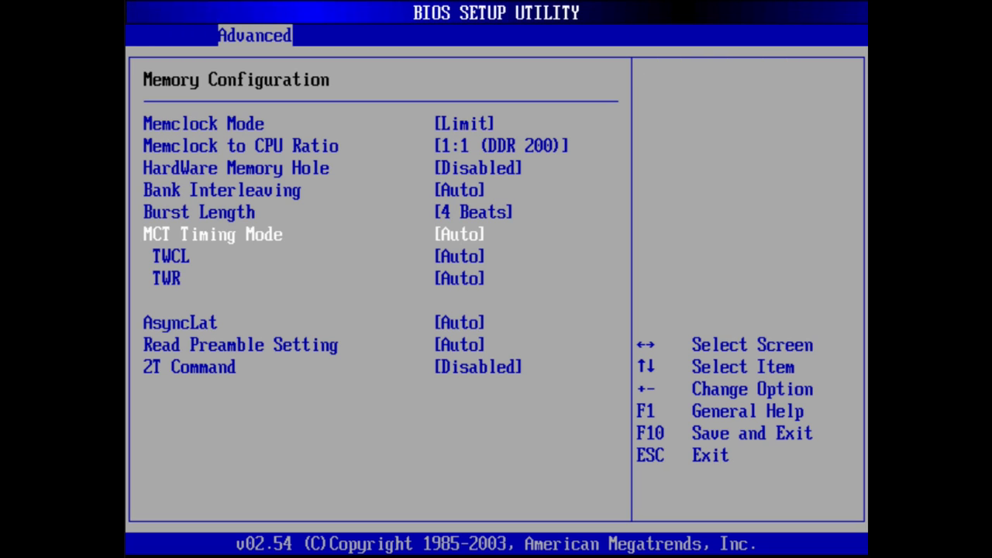
Set MCT Timing Mode to Manual in the memory configuration.
key(Return)
key(Down)
key(Return)
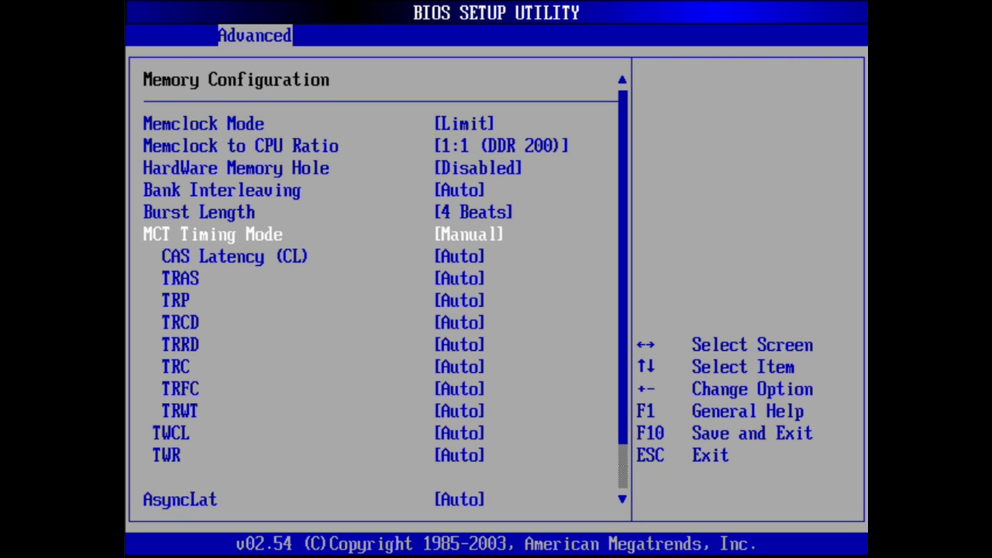
Look through the memory timing entries from CAS Latency down to AsyncLat.
key(Down)
key(Down)
key(Down)
key(Down)
key(Down)
key(Down)
key(Down)
key(Down)
key(Down)
key(Down)
key(Down)
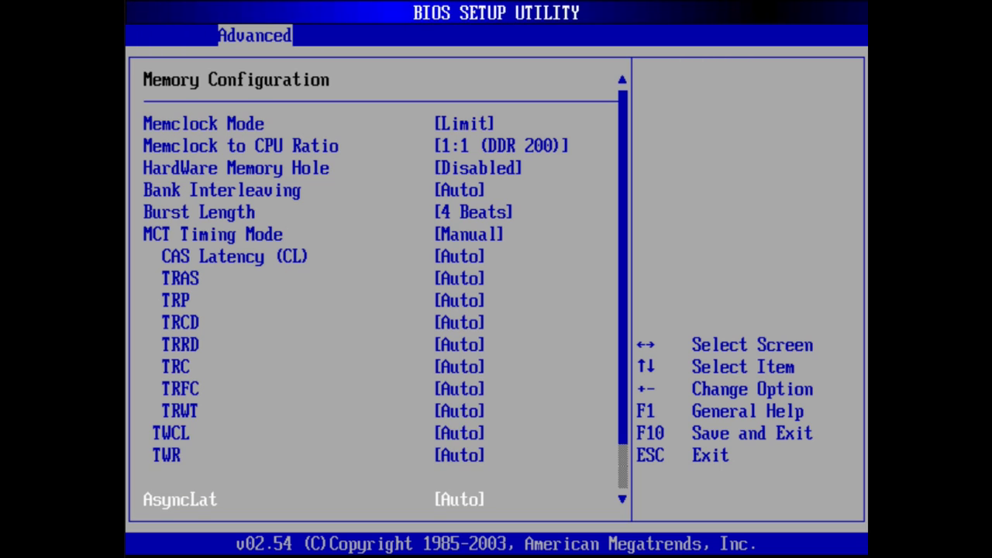
key(Up)
key(Up)
key(Up)
key(Up)
key(Up)
key(Up)
key(Up)
key(Up)
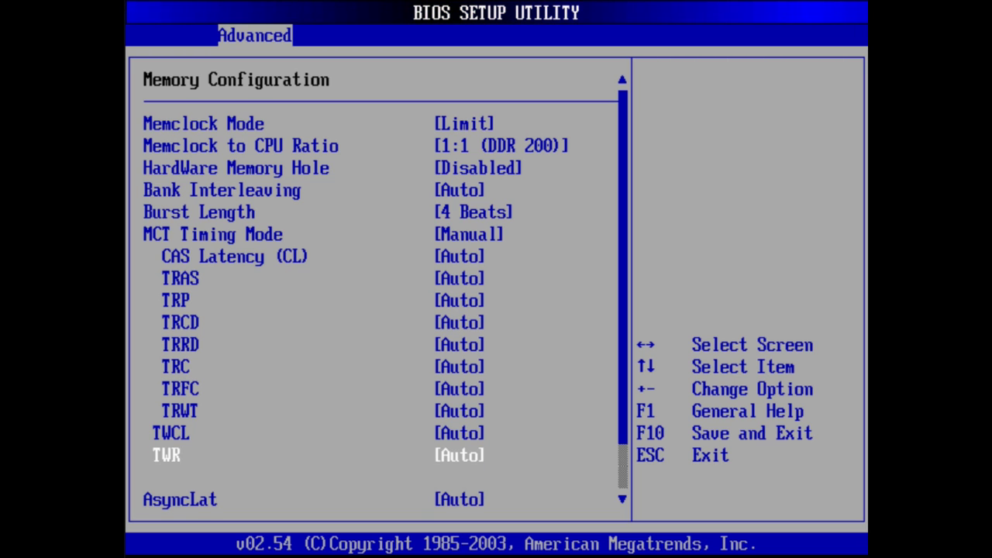
key(Up)
key(Up)
key(Up)
key(Up)
key(Up)
key(Up)
key(Up)
key(Up)
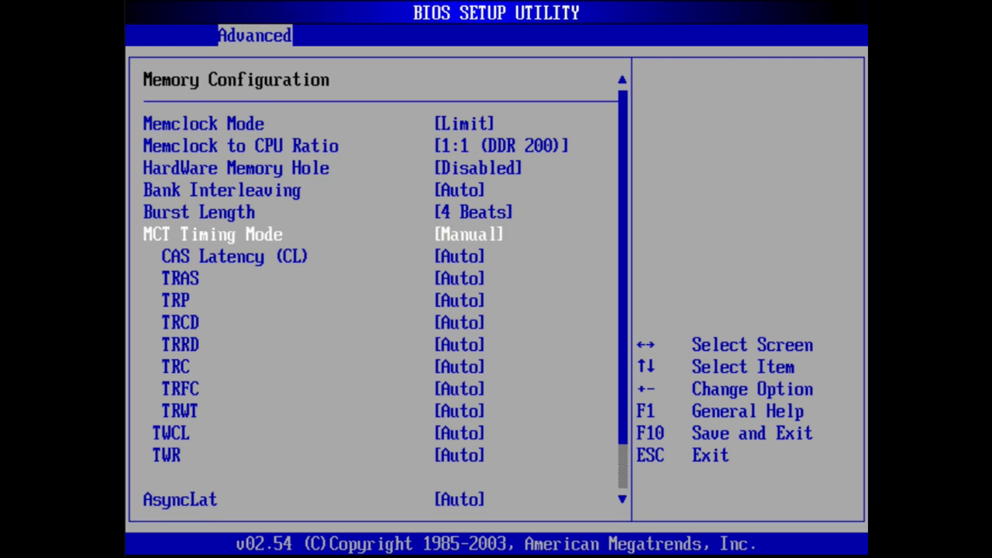
Return Memclock Mode to Auto.
key(Return)
key(Up)
key(Return)
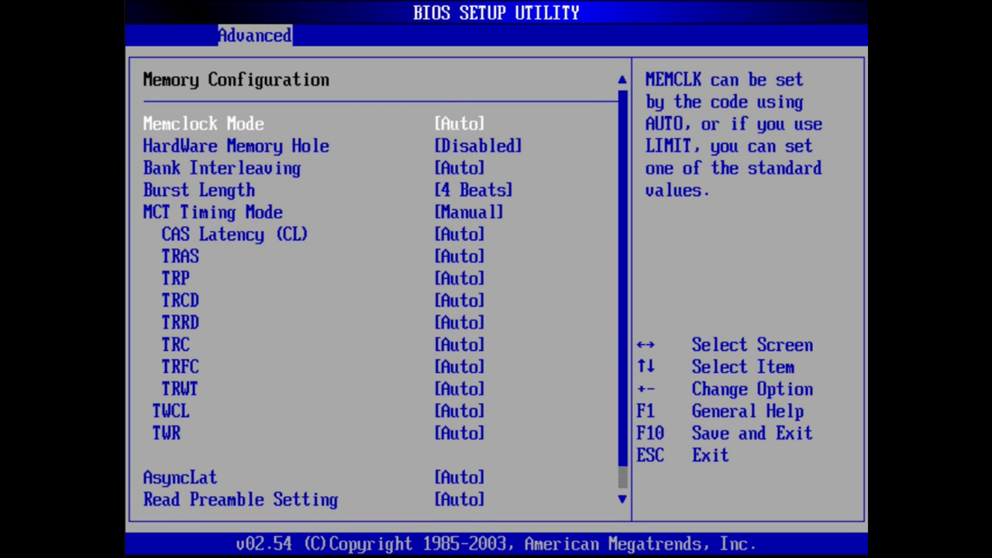
Open the System Frequency/Voltage Configuration and set AI Overclocking to Manual.
key(Escape)
key(Return)
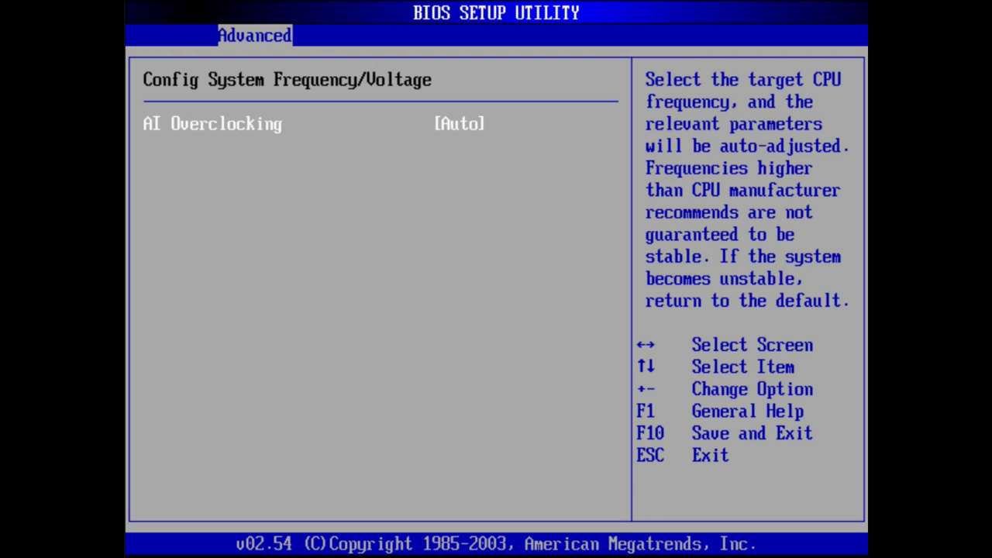
key(Return)
key(Down)
key(Return)
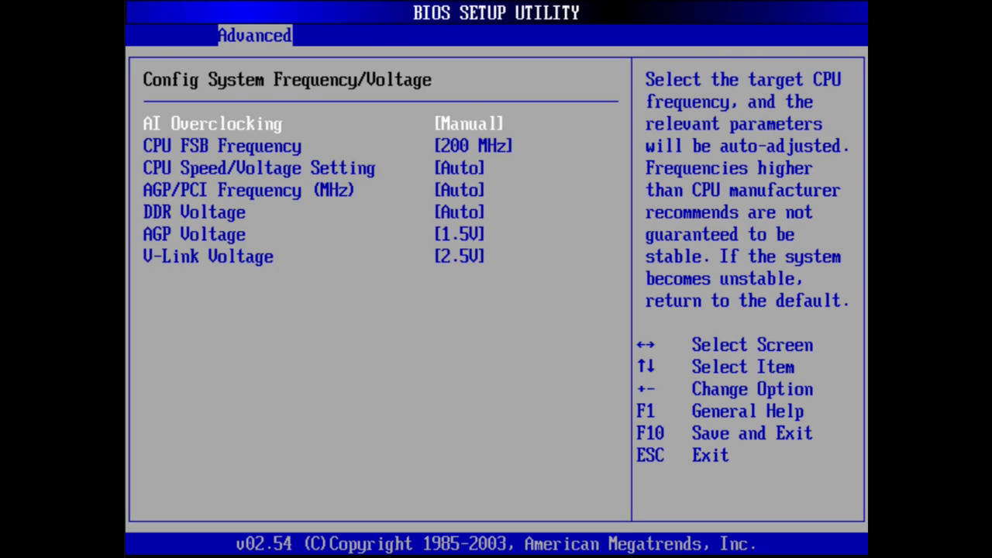
Set CPU Speed/Voltage Setting to Manual in the system frequency and voltage configuration.
key(Down)
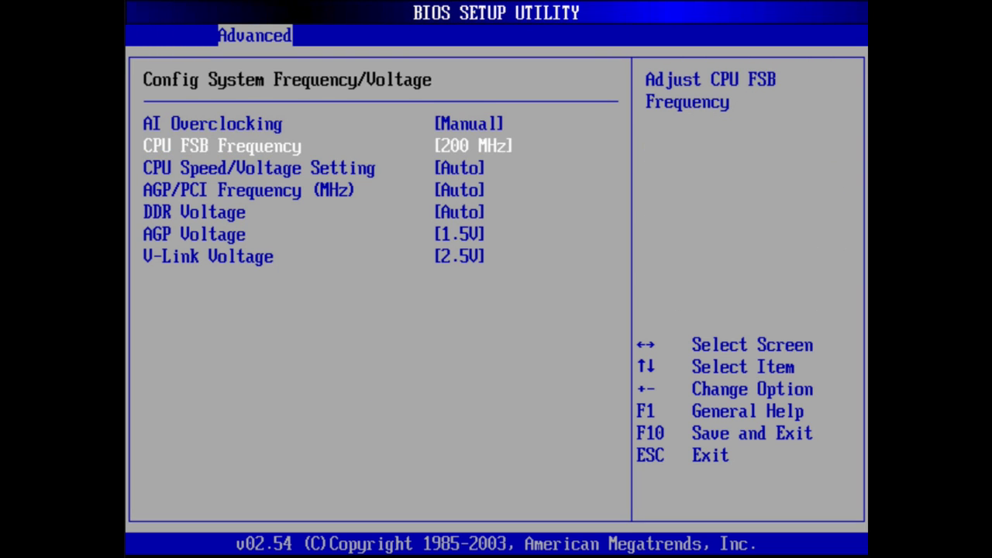
key(Down)
key(Return)
key(Down)
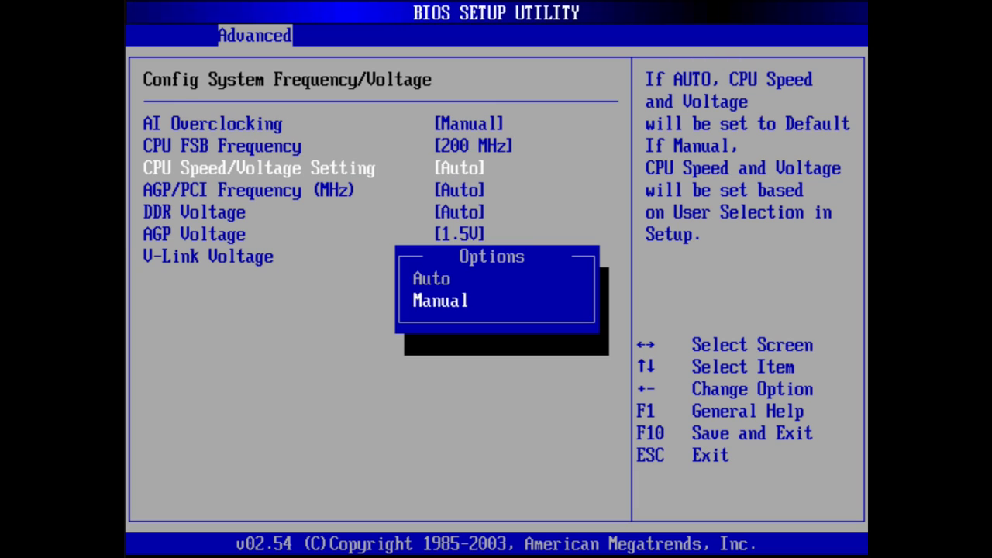
key(Return)
Examine the available options for CPU Multiplier and DDR Voltage.
key(Down)
key(Down)
key(Down)
key(Down)
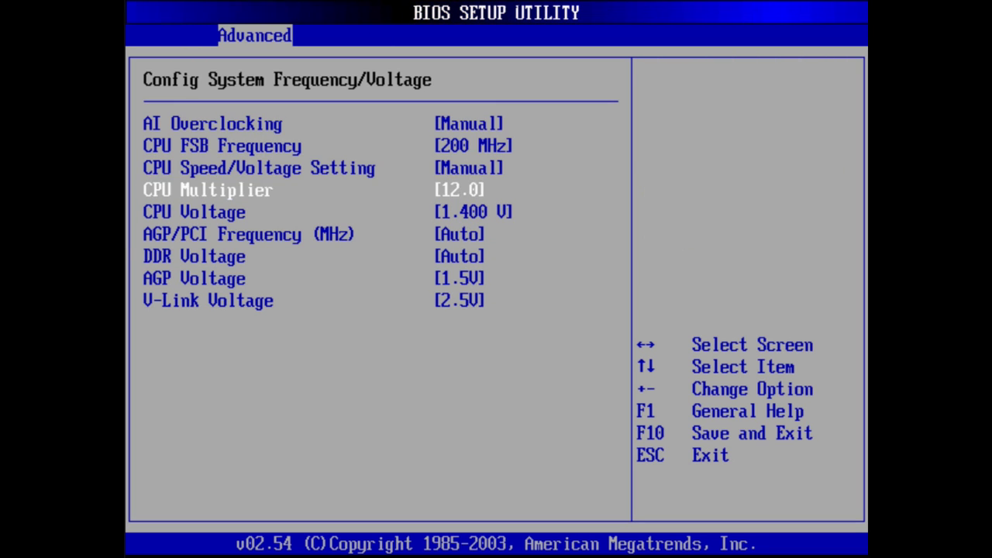
key(Return)
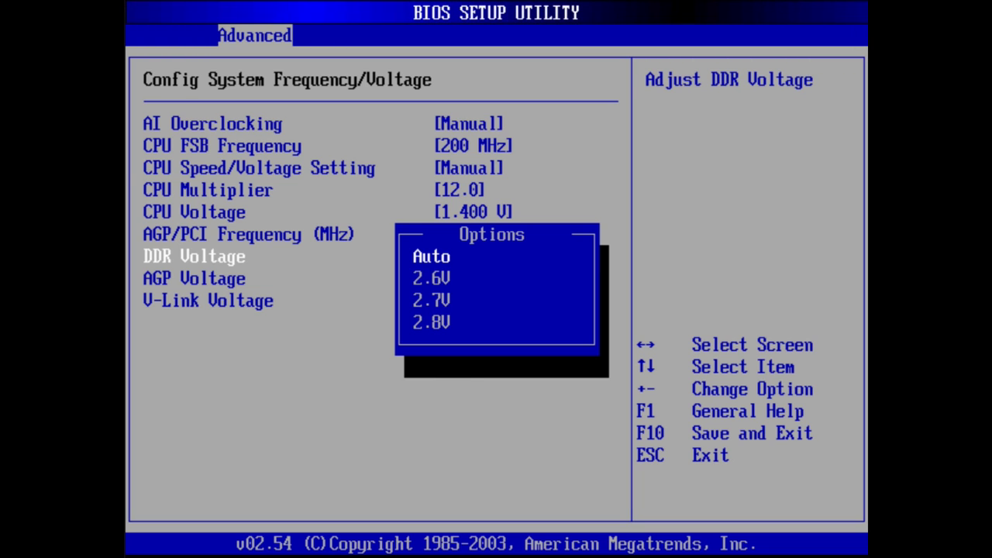
key(Return)
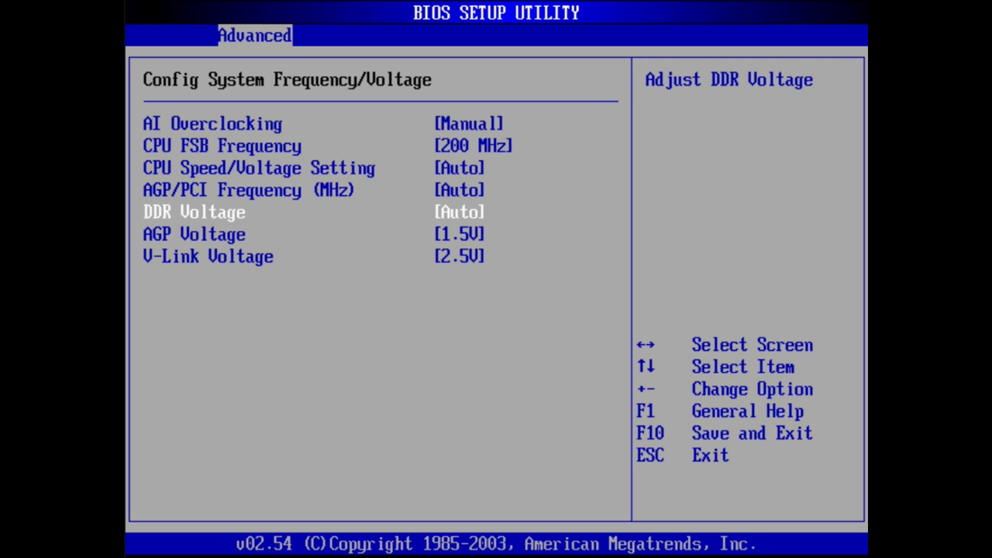
Set DDR Voltage to 2.8V and leave the system frequency and voltage configuration.
key(Return)
key(Down)
key(Down)
key(Down)
key(Return)
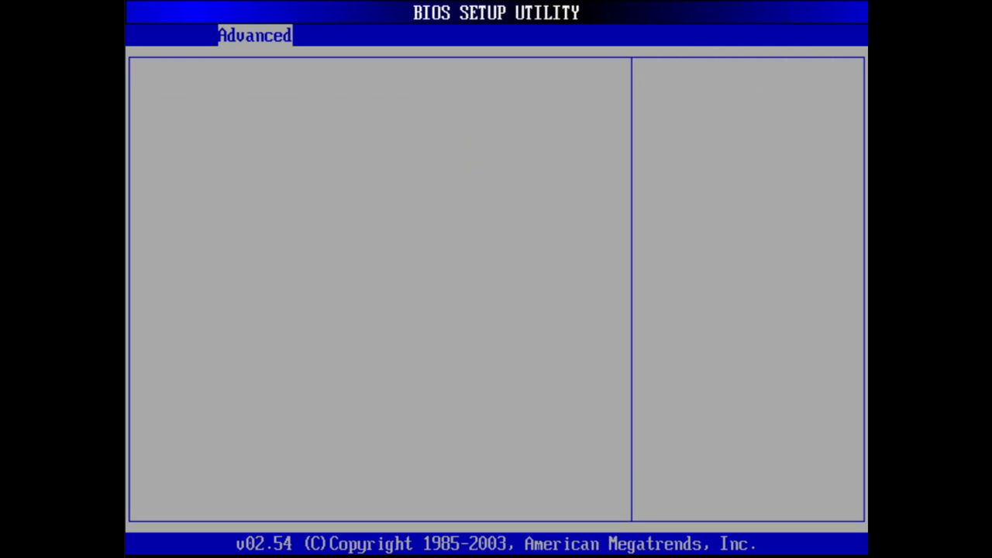
key(Escape)
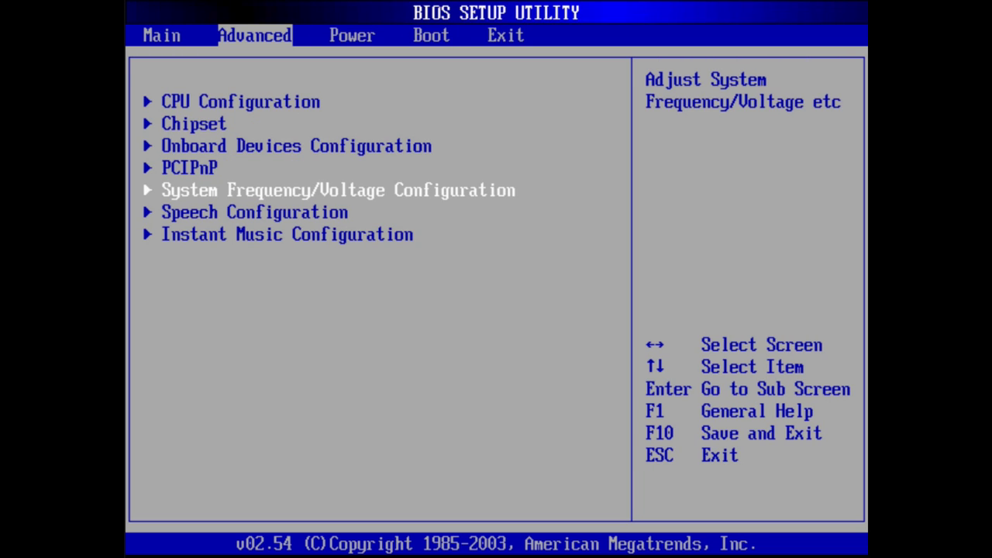
Open the inner Memory Configuration settings from the BIOS Advanced section.
key(Up)
key(Up)
key(Up)
key(Up)
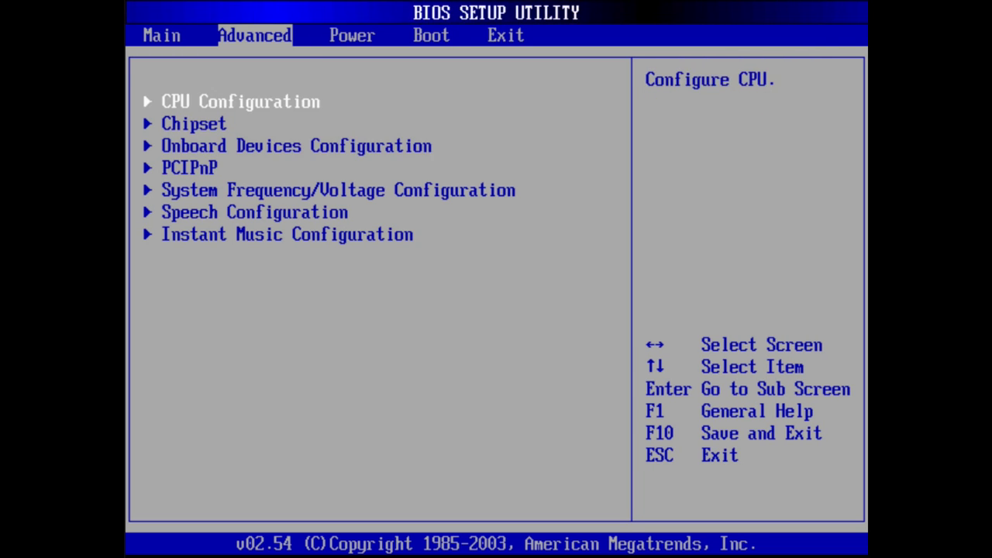
key(Return)
key(Down)
key(Return)
key(Return)
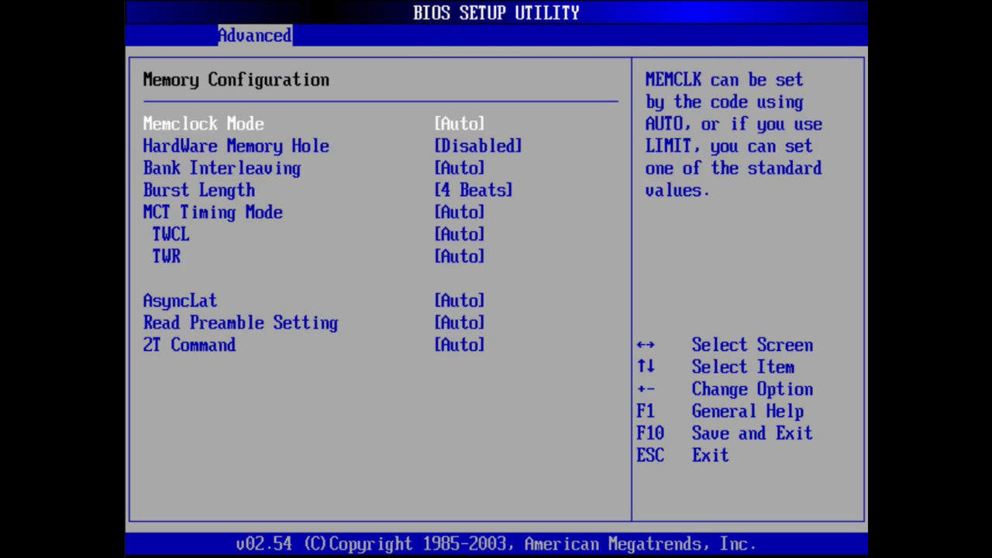
Set MCT Timing Mode to Manual to expose the individual memory timings.
key(Down)
key(Down)
key(Down)
key(Down)
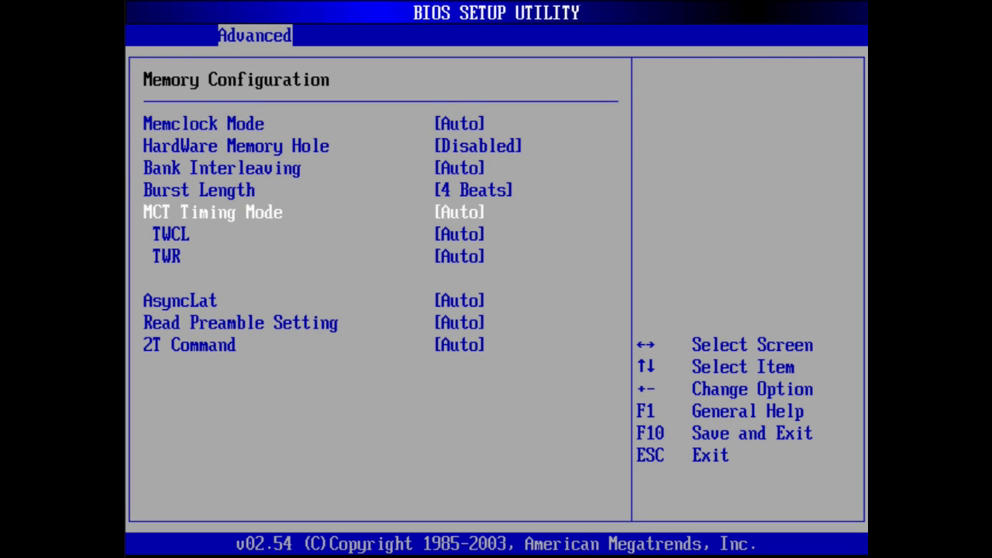
key(Return)
key(Down)
key(Return)
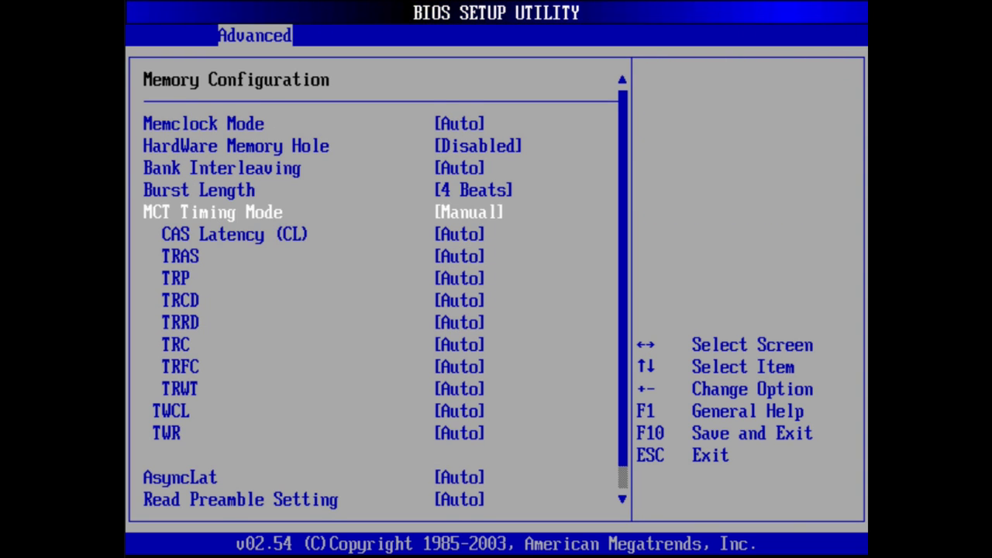
Set the CAS Latency (CL) memory timing to 2.0.
key(Down)
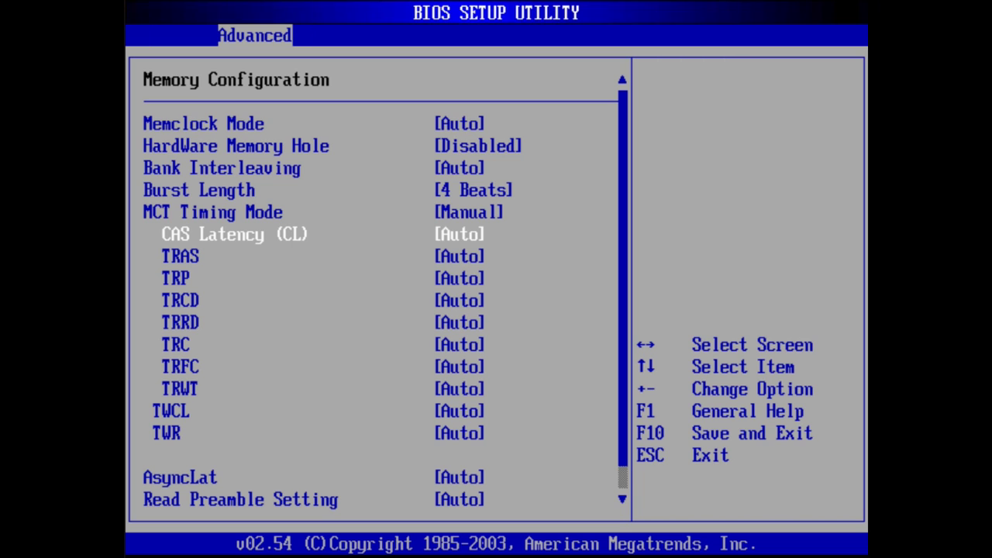
key(Return)
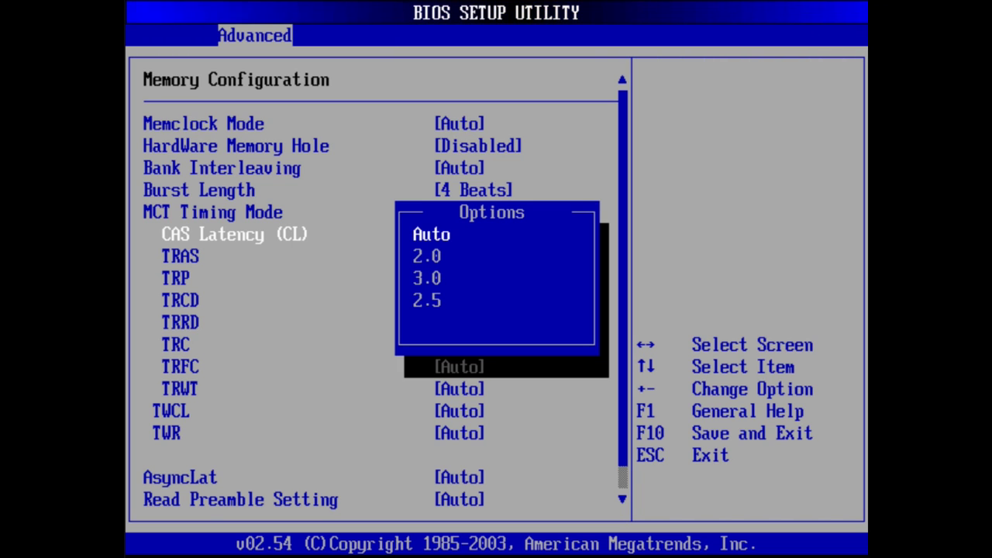
key(Down)
key(Return)
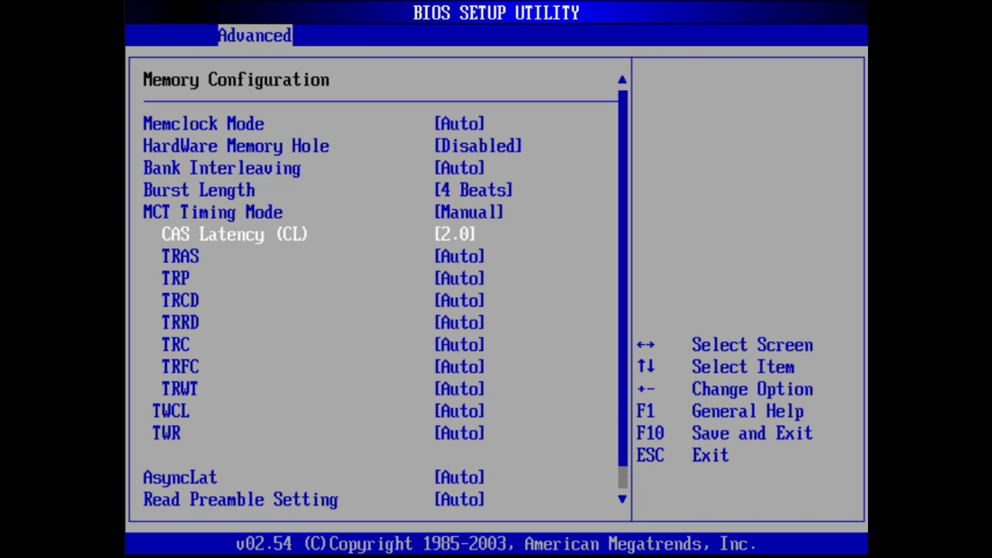
Set the TRAS memory timing to 6 CLK.
key(Down)
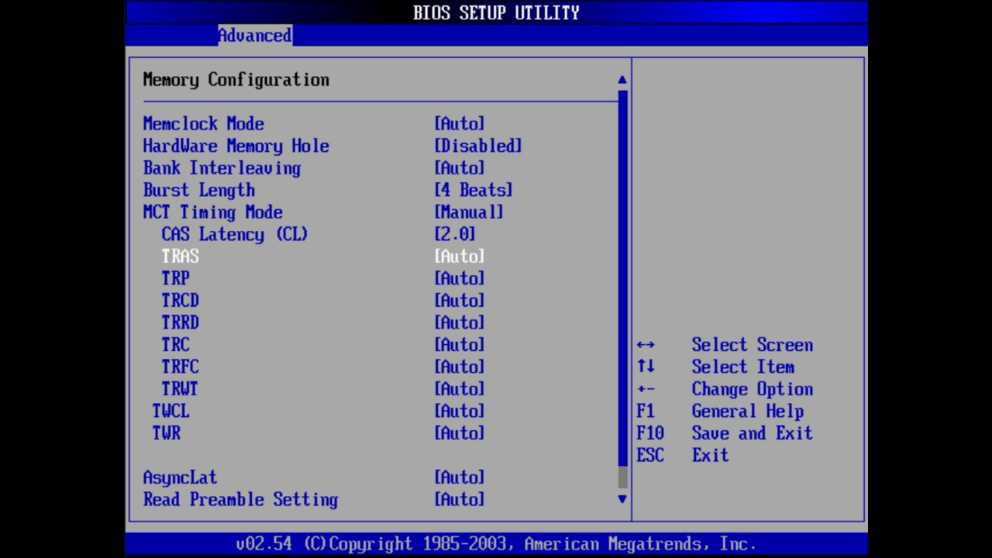
key(Return)
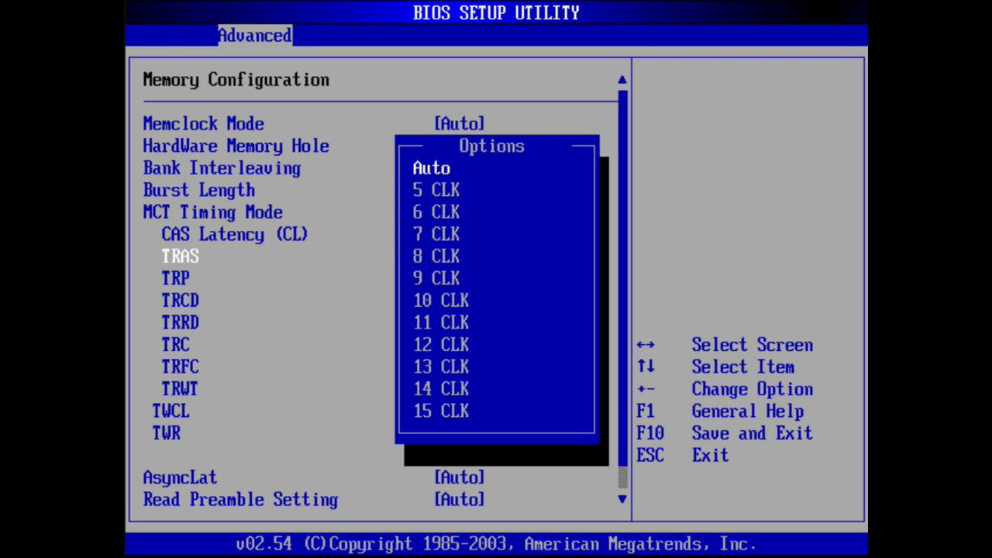
key(Down)
key(Down)
key(Return)
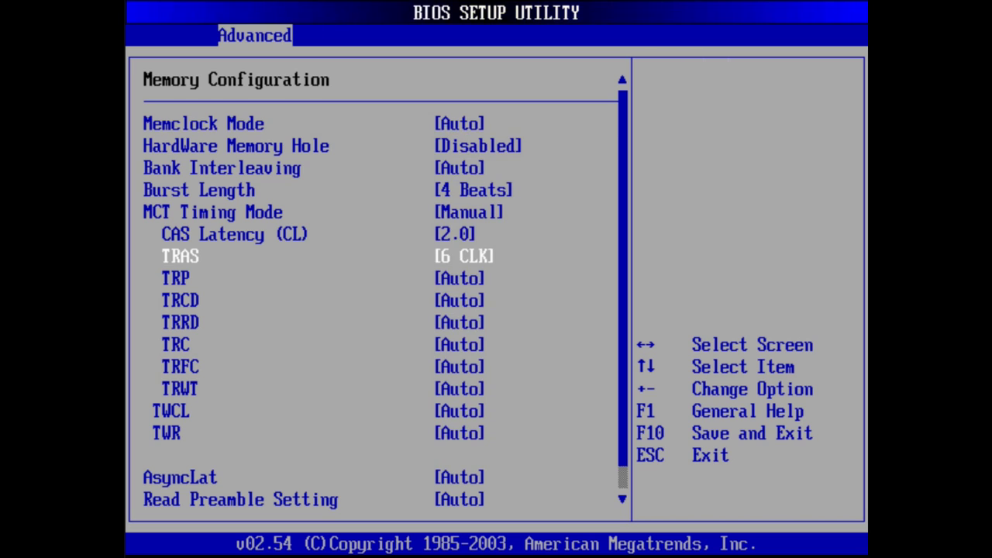
Set the TRCD memory timing to 3 CLK.
key(Down)
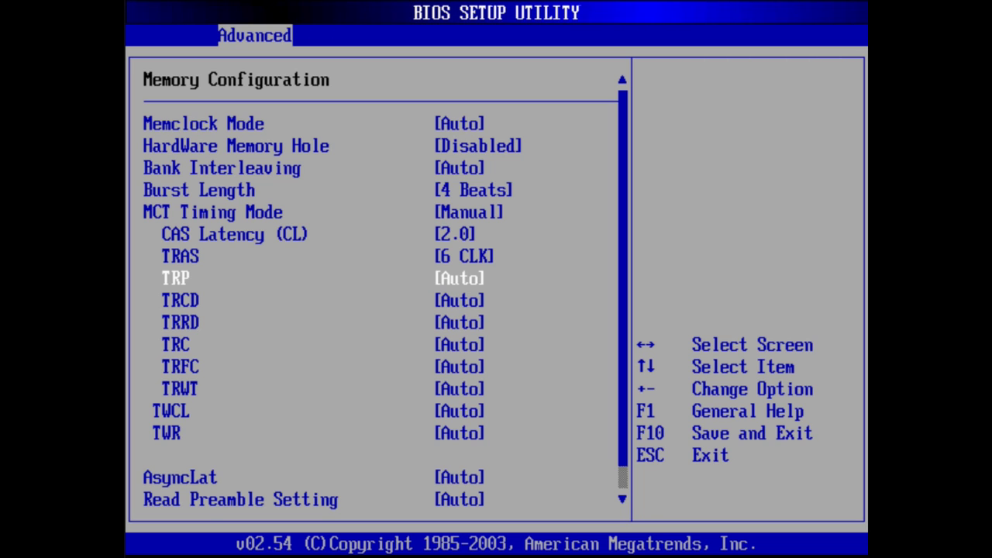
key(Down)
key(Return)
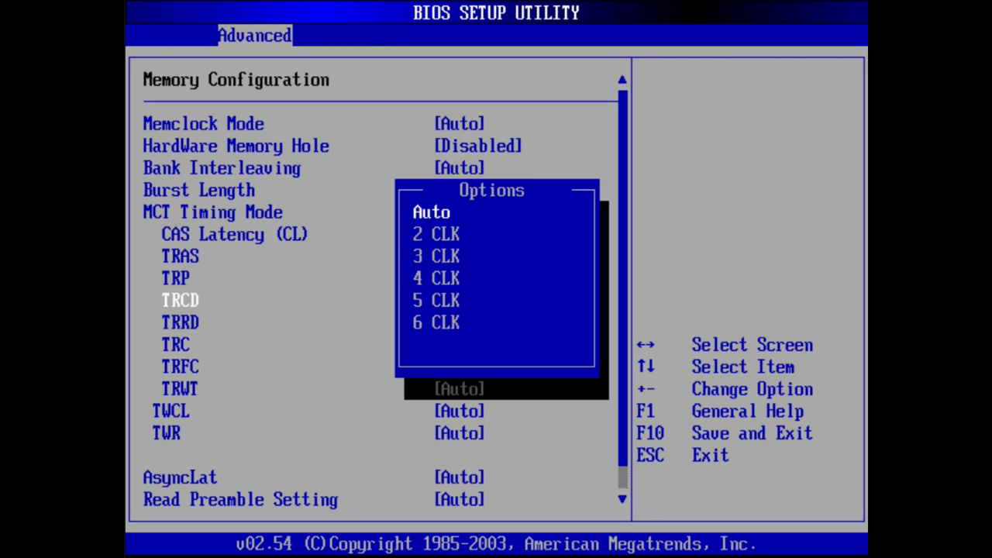
key(Down)
key(Down)
key(Return)
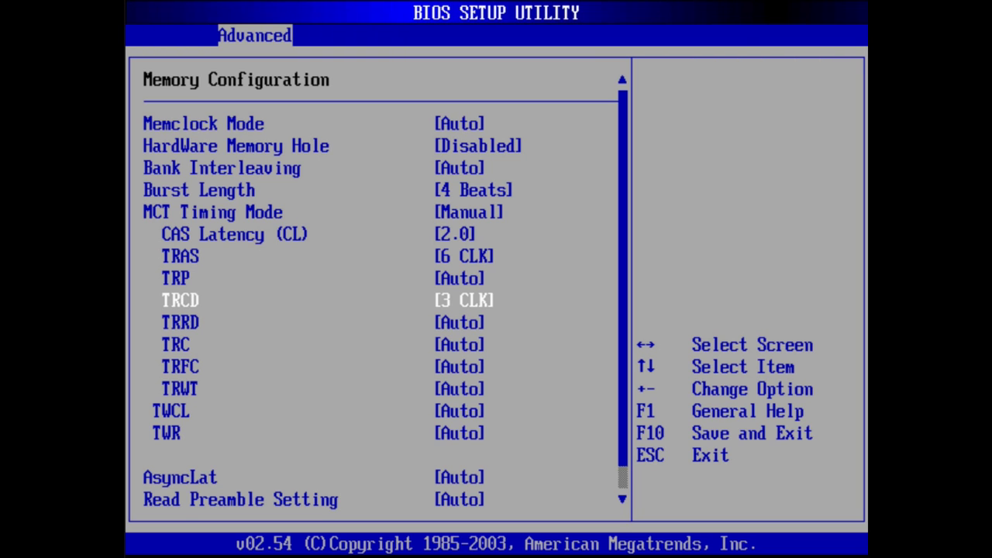
Set the TRP memory timing to 3 CLK.
key(Up)
key(Return)
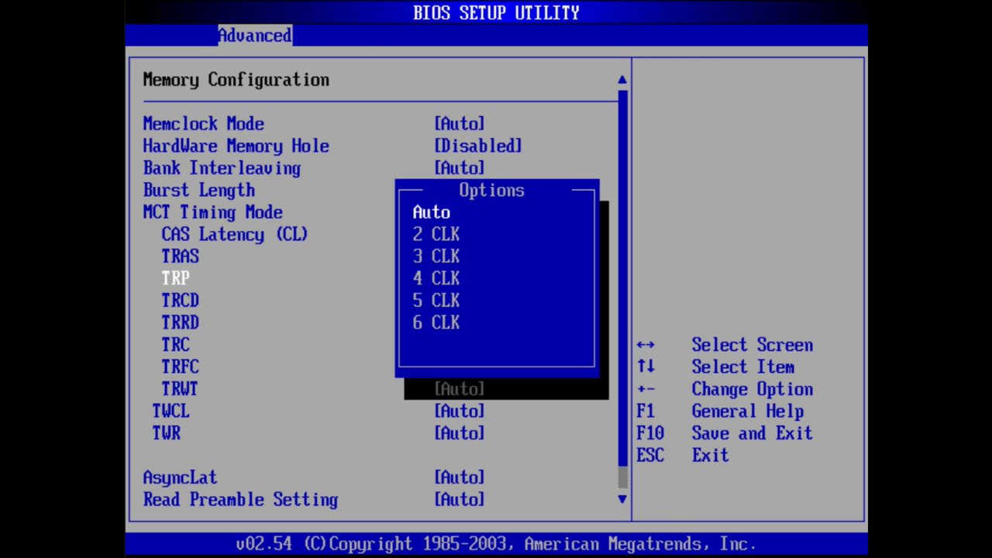
key(Down)
key(Down)
key(Return)
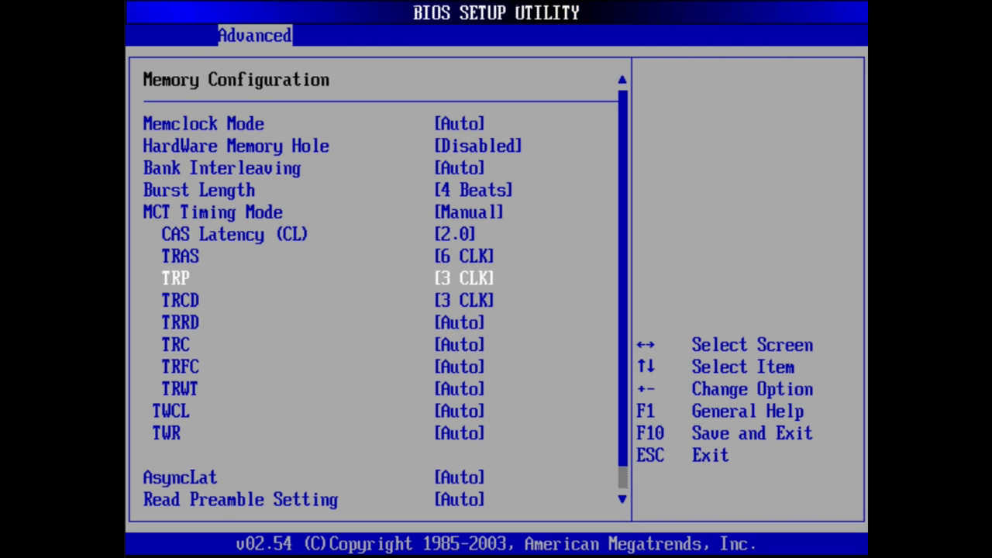
Review the memory timings from CAS Latency down to TWR, save the BIOS changes and exit setup.
key(Up)
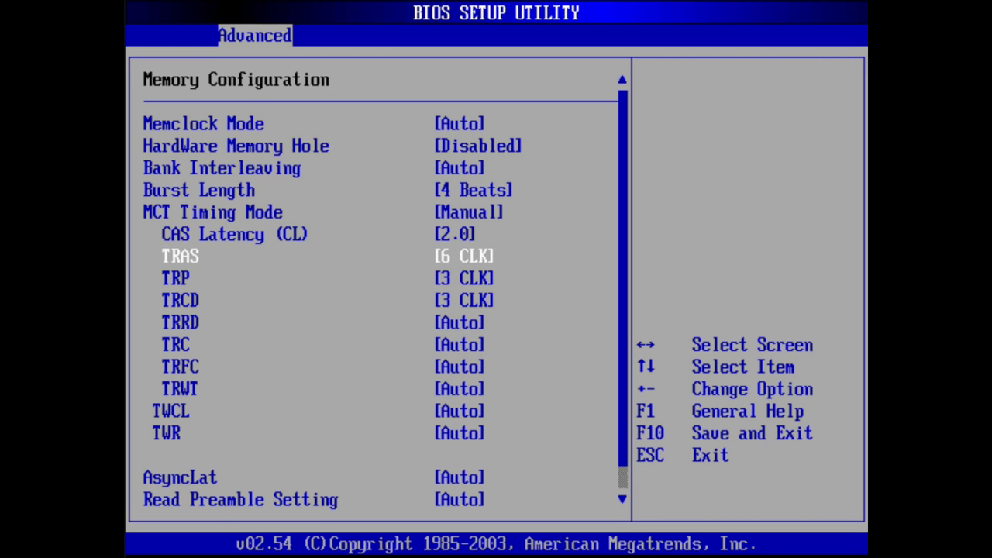
key(Up)
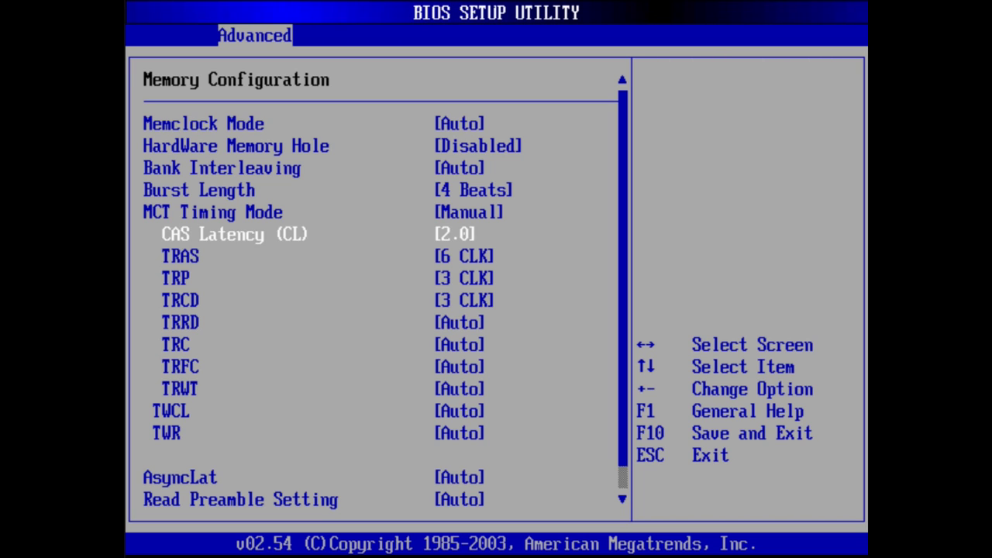
key(Down)
key(Down)
key(Down)
key(Down)
key(Down)
key(Down)
key(Down)
key(Down)
key(Down)
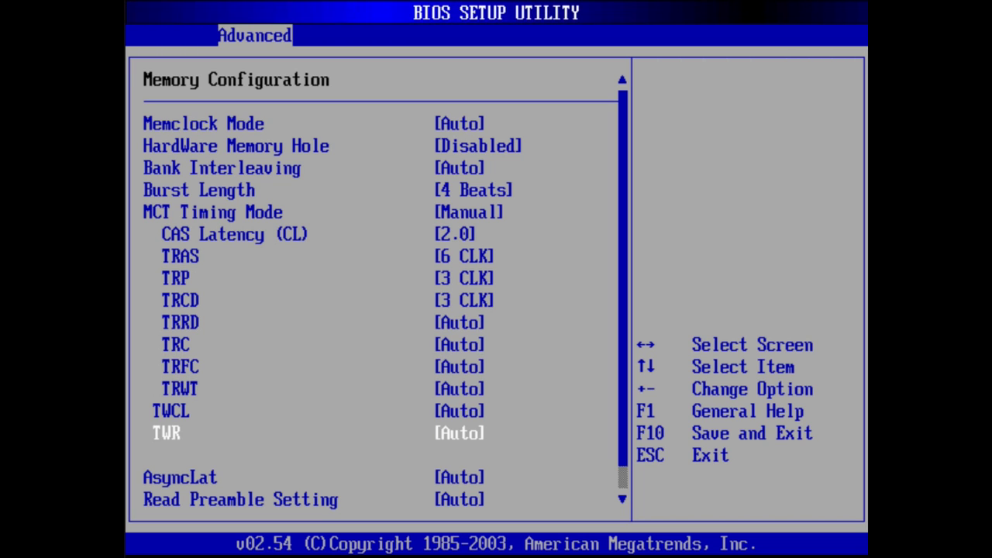
key(F10)
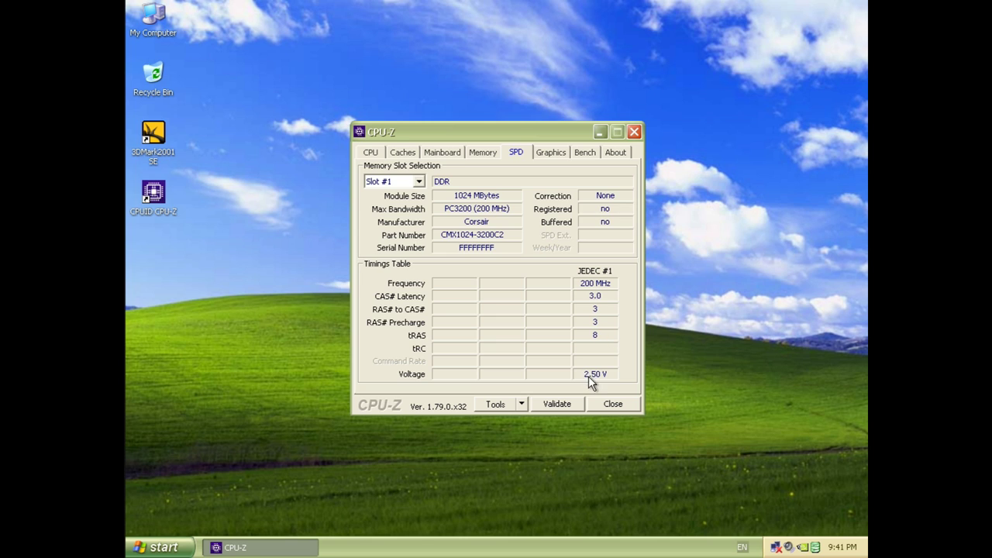
Check the active memory timings in CPU-Z and close it.
click(480, 153)
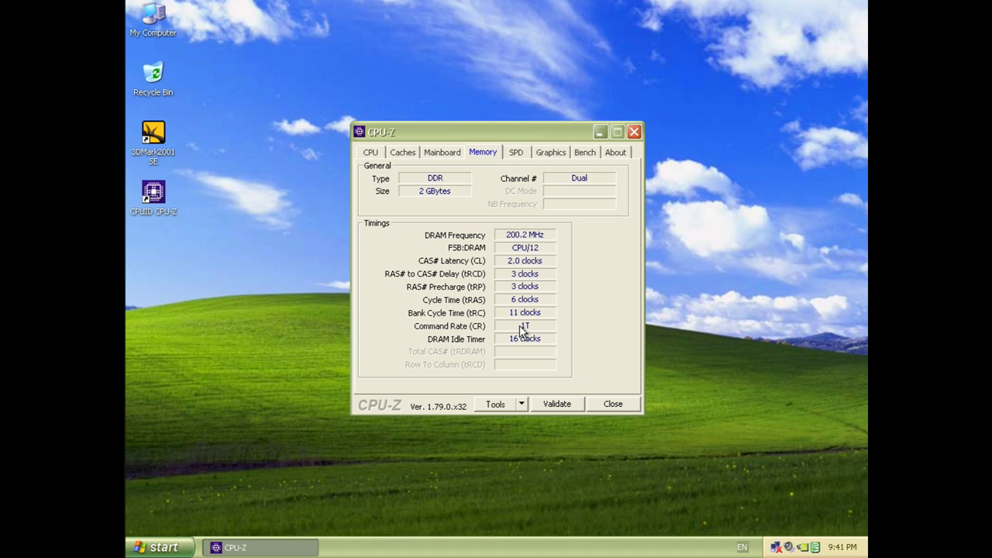
click(598, 406)
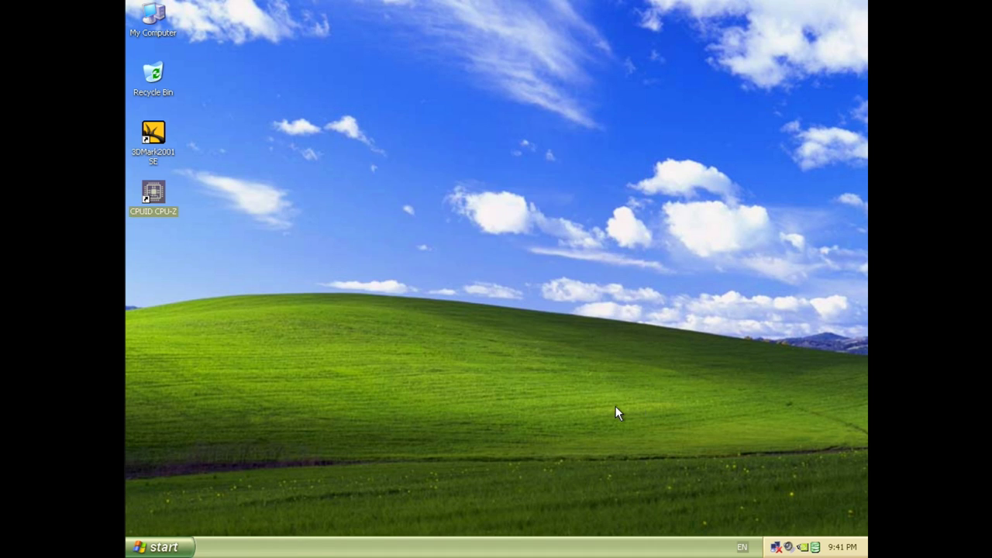
Open ASUS PC Probe and look through its voltage monitor, system information and utility pages.
double_click(170, 32)
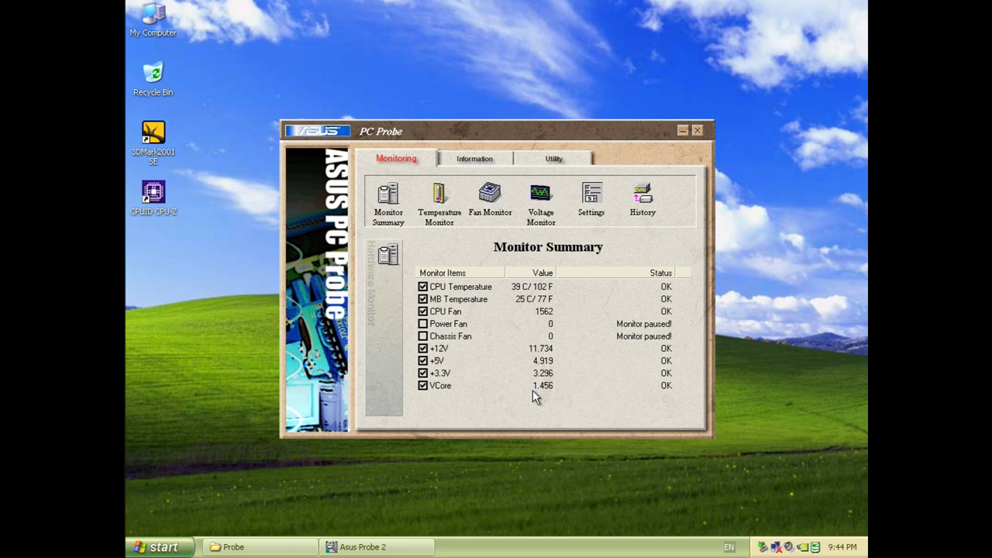
click(543, 214)
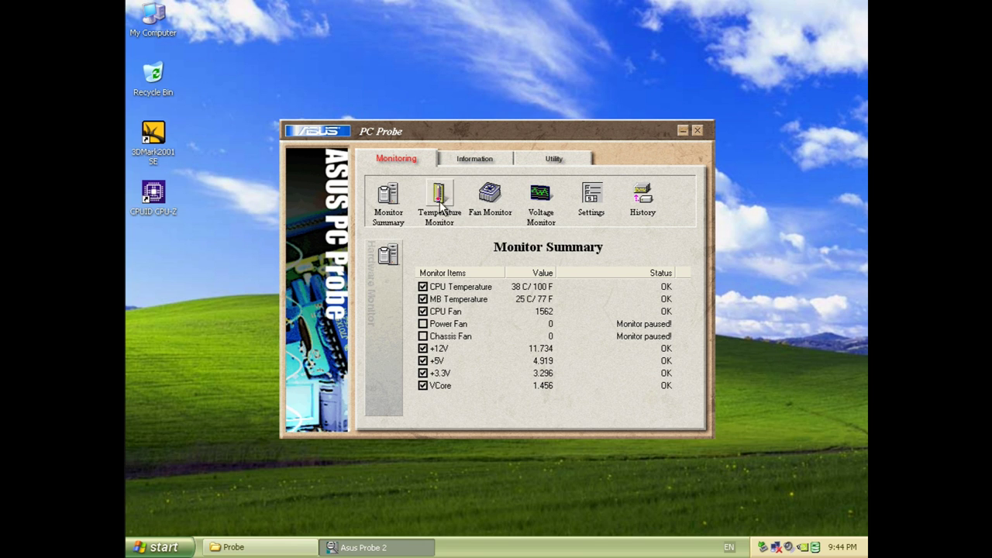
click(593, 198)
click(542, 198)
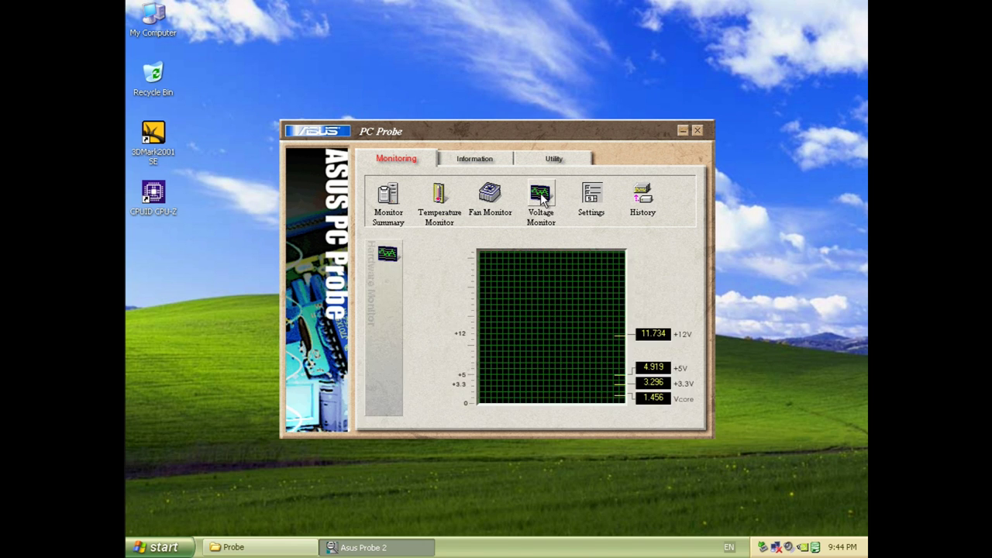
click(487, 160)
click(544, 161)
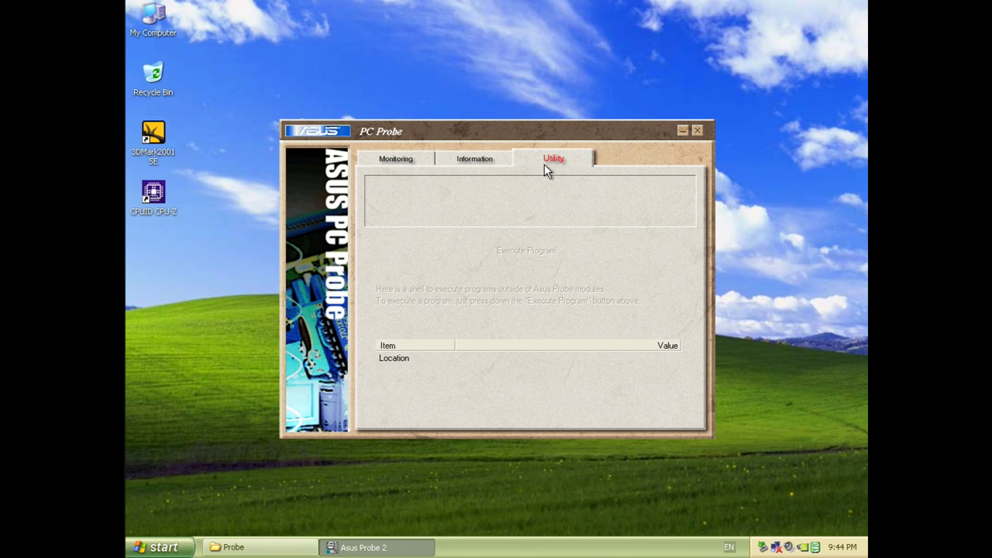
Examine the temperature, fan and voltage monitors and the monitor summary in PC Probe, and close it.
click(404, 160)
click(452, 197)
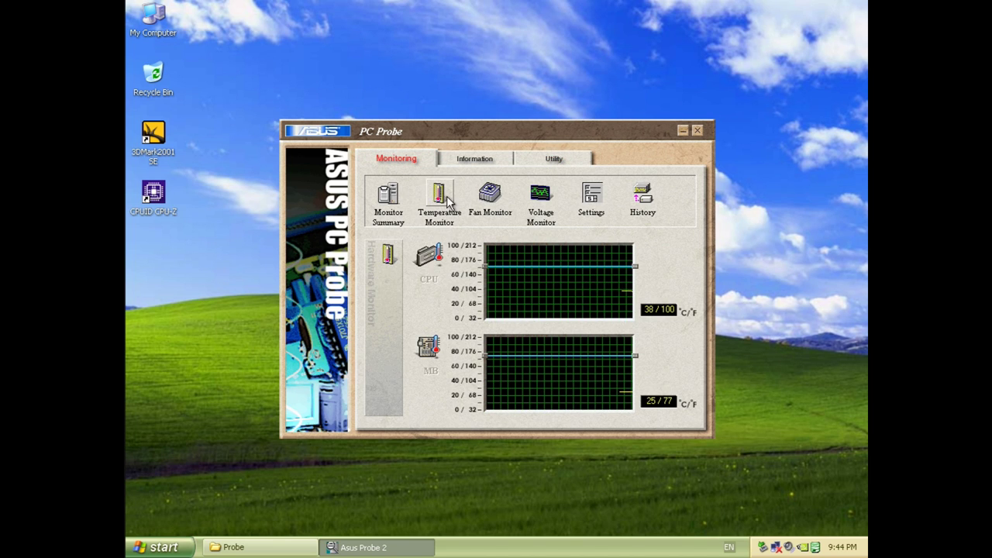
click(484, 195)
click(540, 196)
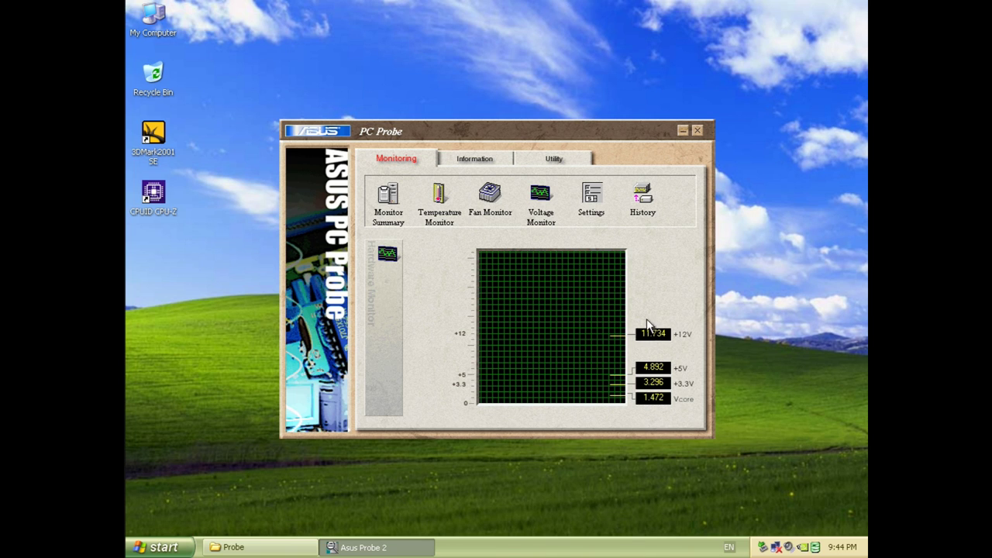
click(390, 197)
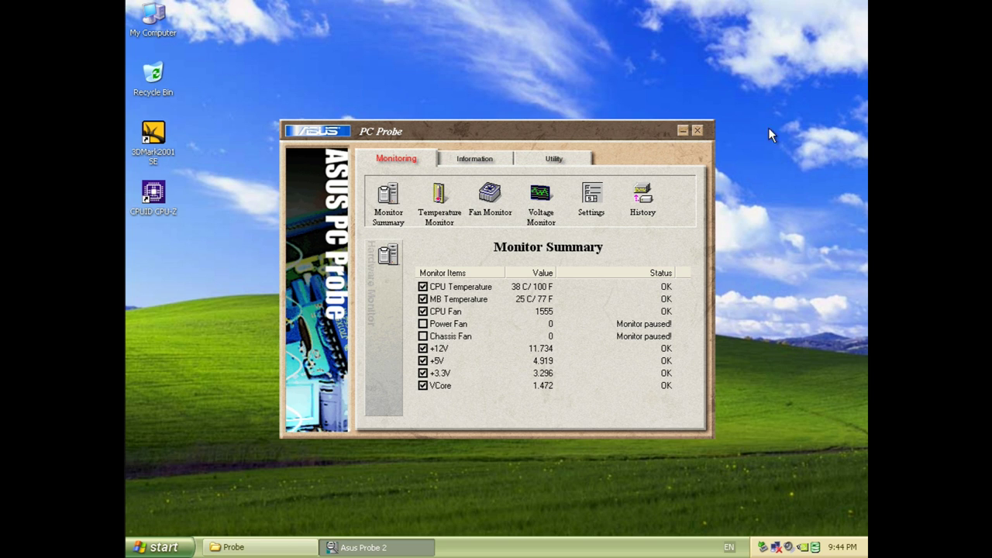
click(697, 130)
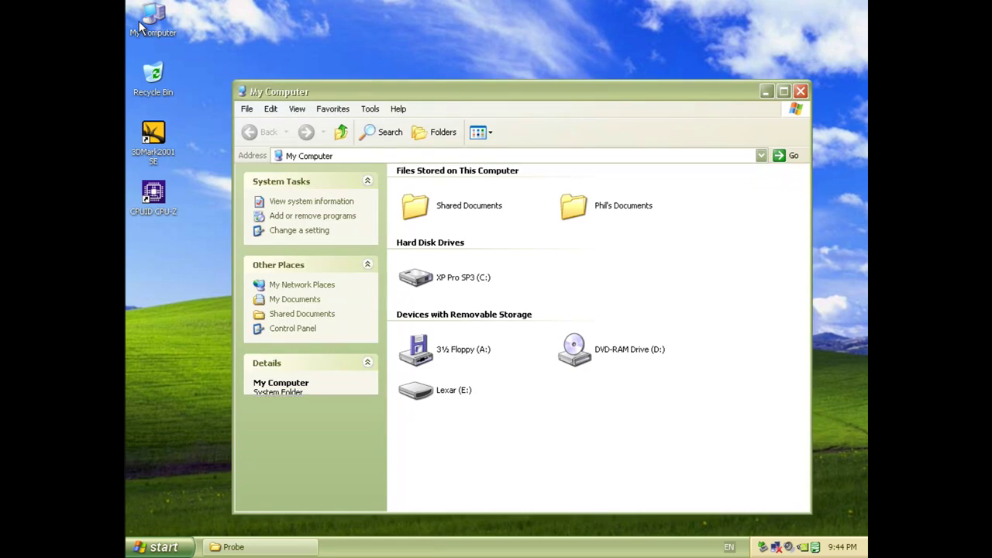
Install hwmonitor_1.31 from the Lexar (E:) drive and launch HWMonitor to view the sensor readings.
click(444, 394)
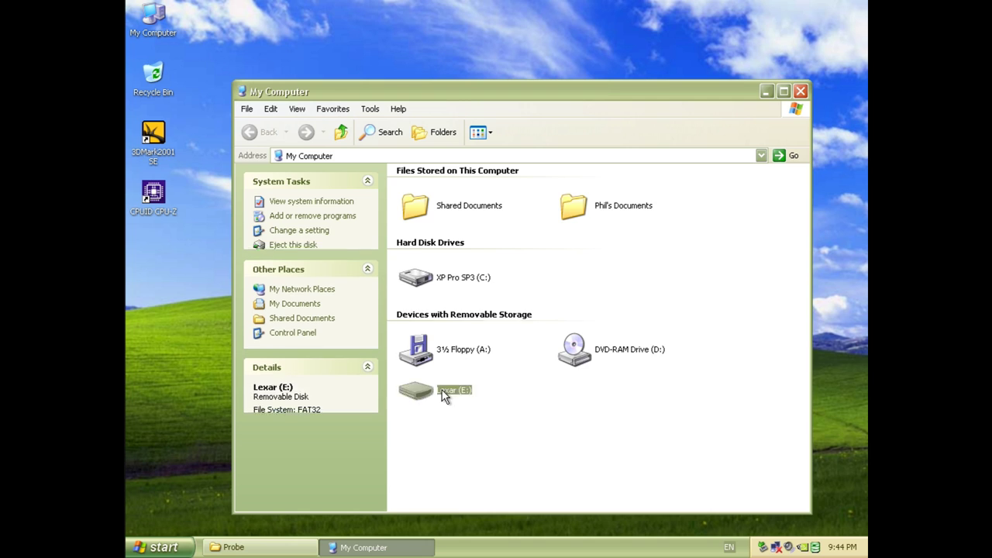
double_click(444, 394)
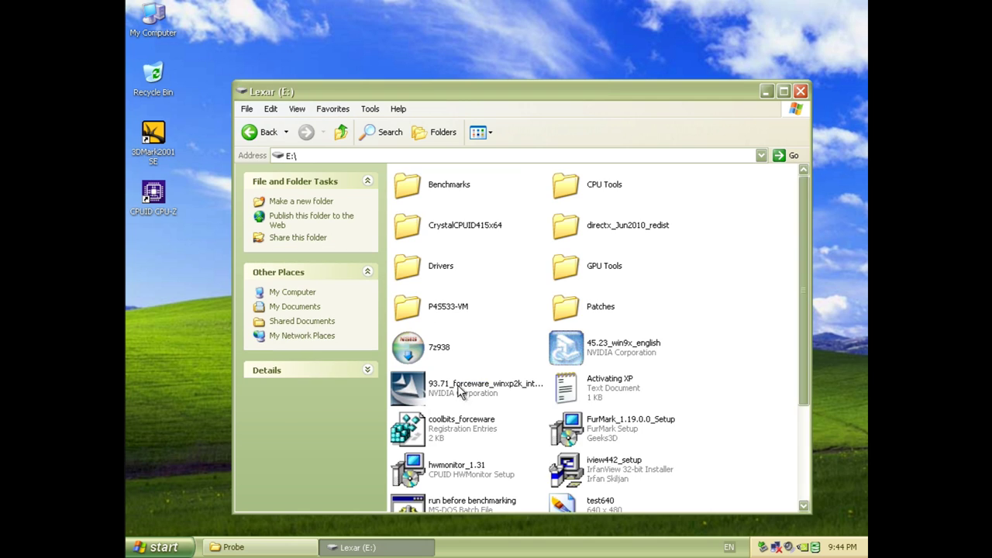
double_click(453, 469)
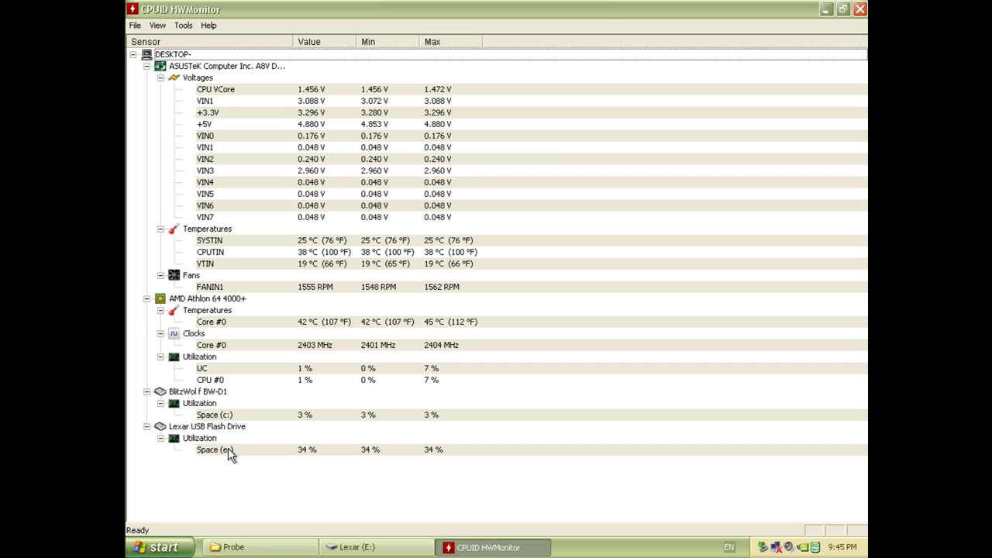
Close HWMonitor and the remaining folder windows to return to the desktop.
click(860, 9)
drag(644, 101, 652, 62)
click(810, 54)
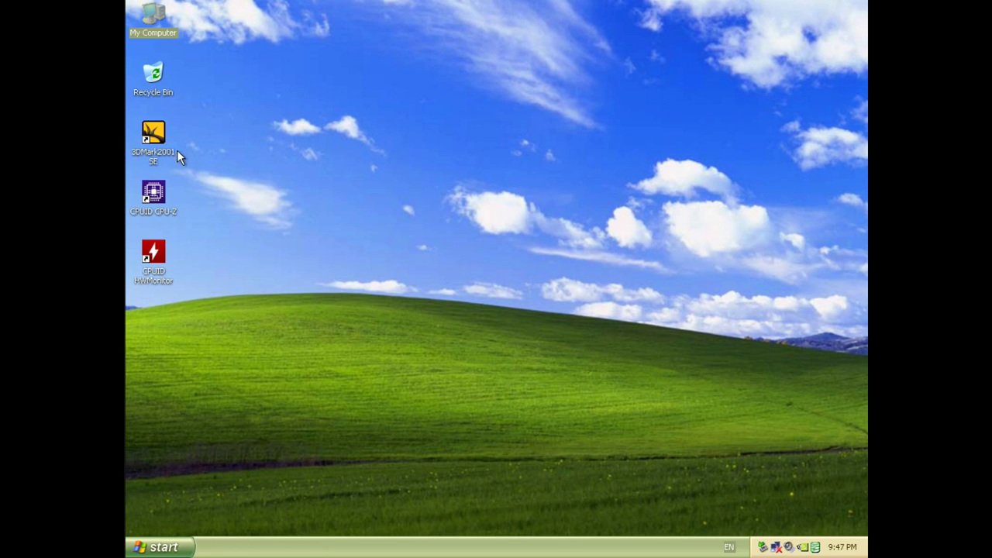
Launch 3DMark2001 SE and run the benchmark with its default project.
click(169, 139)
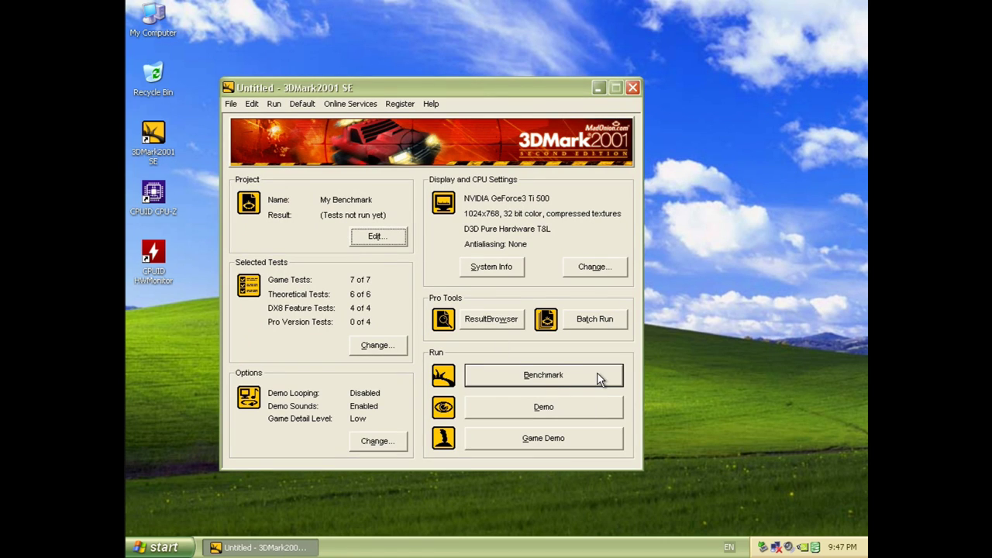
click(597, 378)
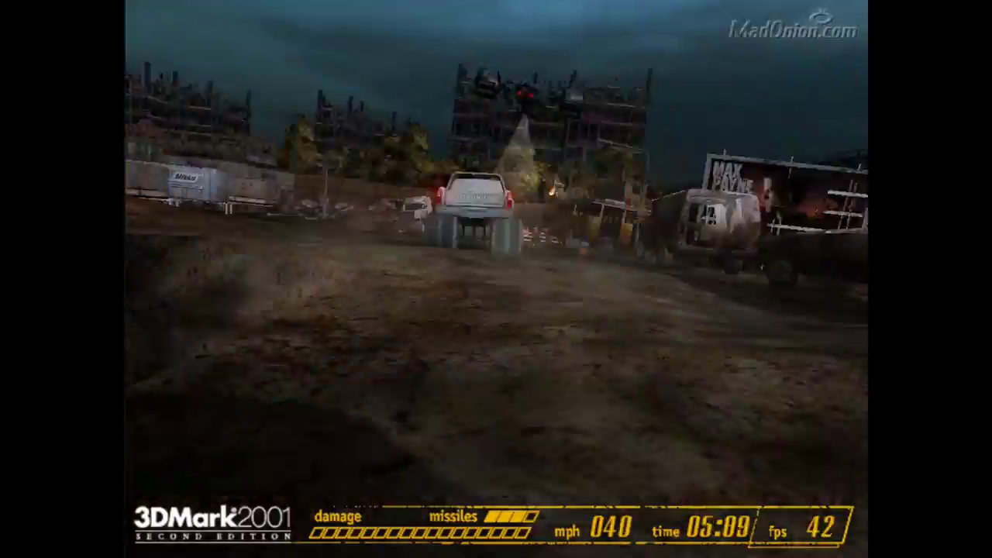